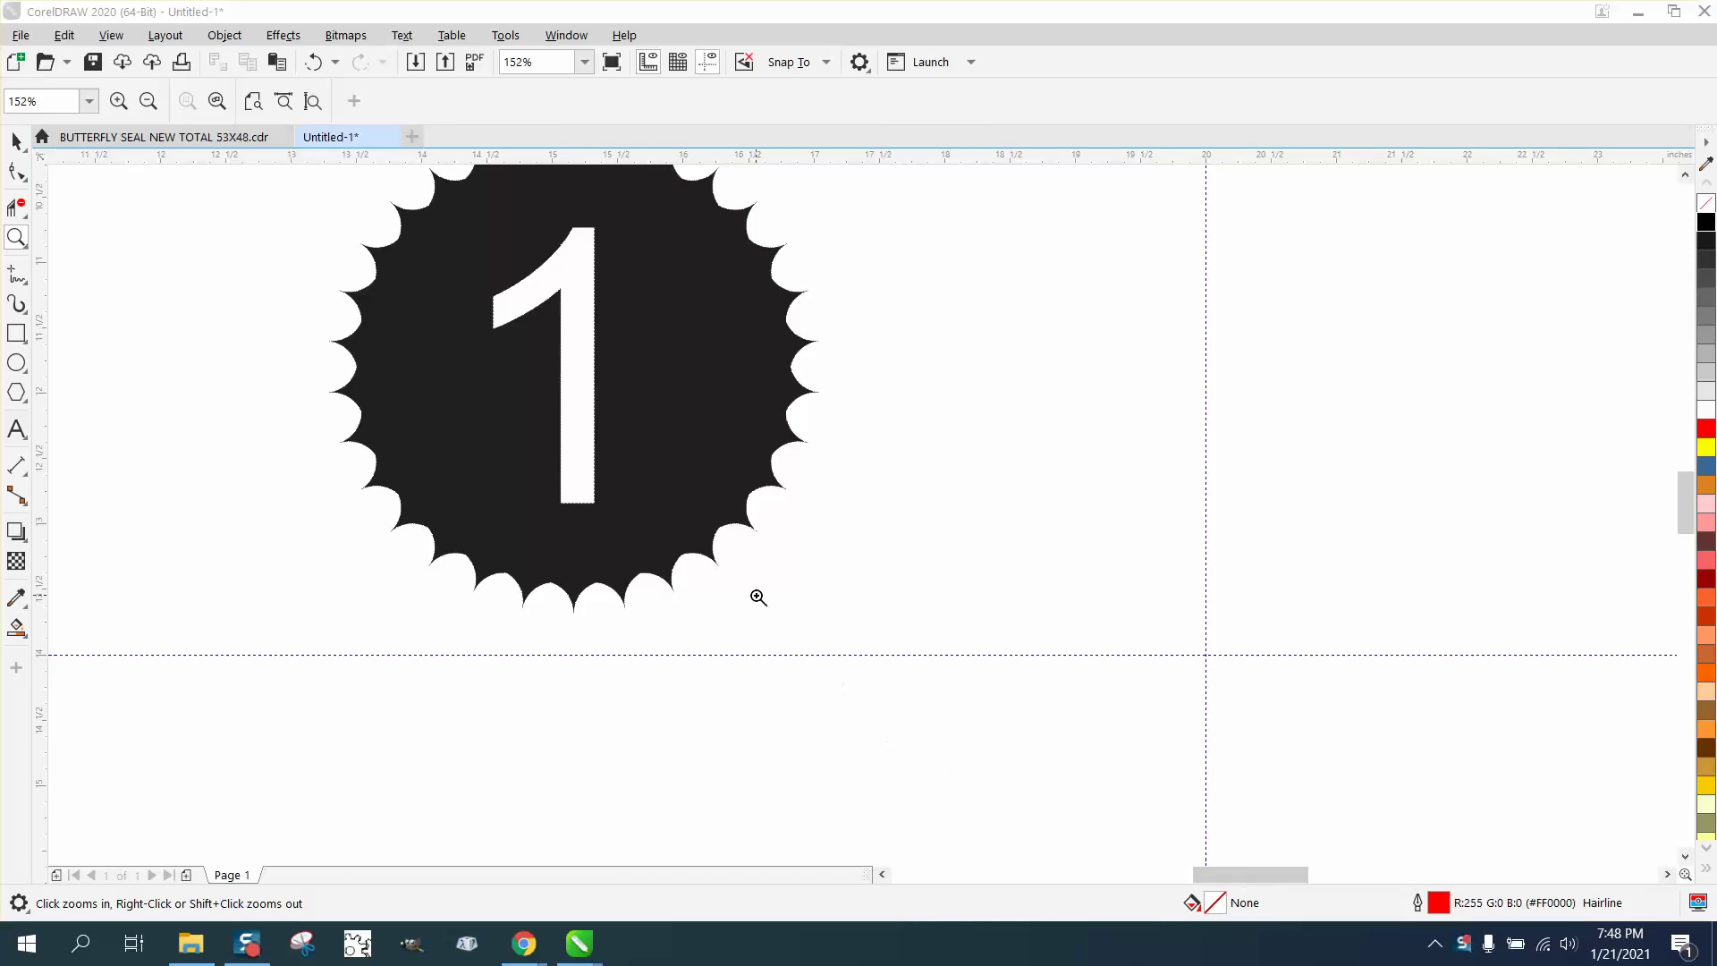
- Zoom in to inspect the reference seal's scalloped top edge
{"action": "right_click", "coordinate": [701, 517]}
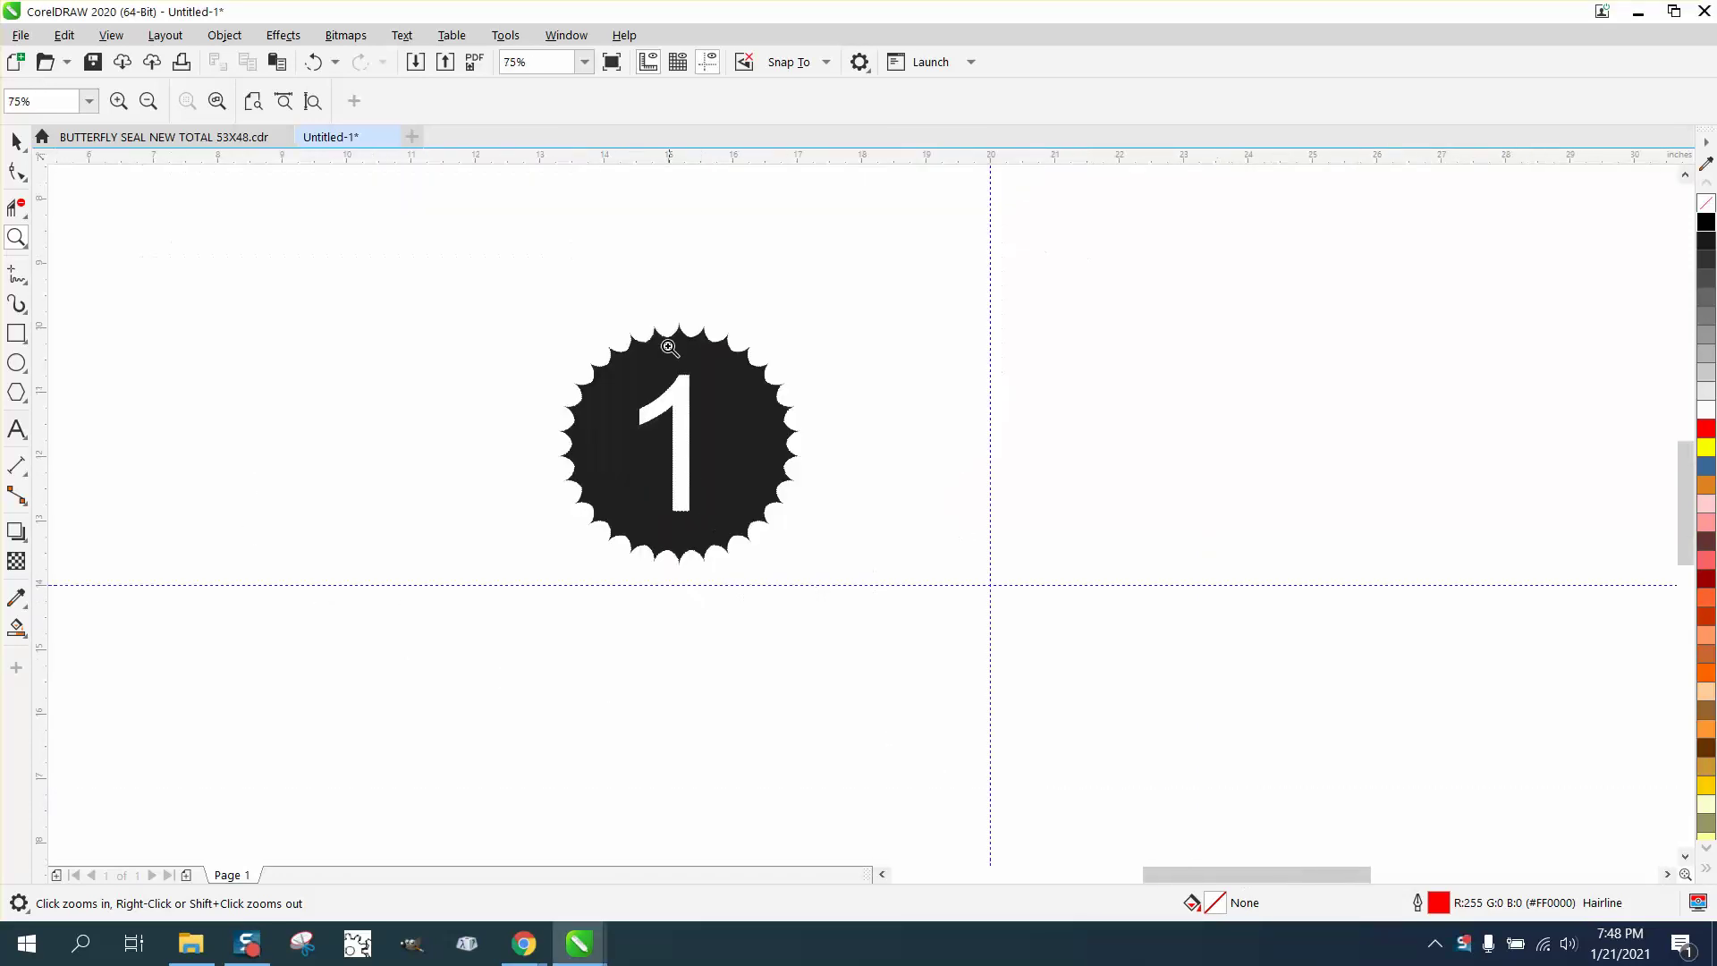
{"action": "scroll", "coordinate": [657, 328], "scroll_direction": "up", "scroll_amount": 5}
{"action": "scroll", "coordinate": [850, 475], "scroll_direction": "down", "scroll_amount": 1}
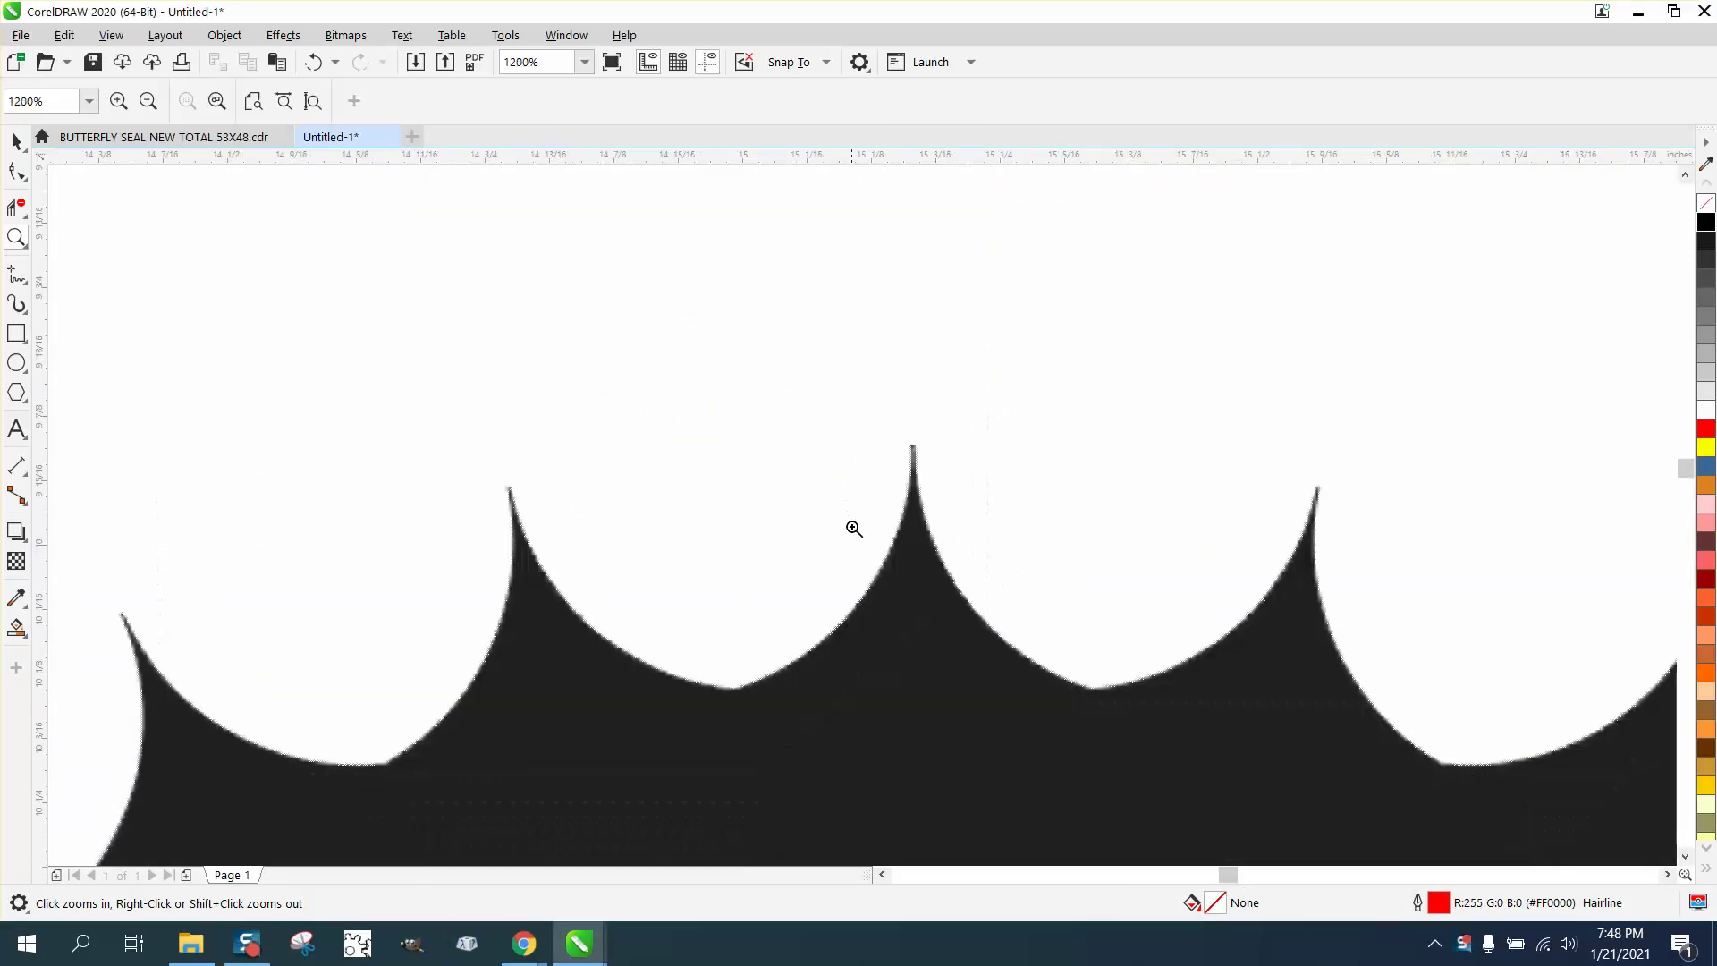
{"action": "scroll", "coordinate": [984, 555], "scroll_direction": "up", "scroll_amount": 1}
{"action": "scroll", "coordinate": [532, 463], "scroll_direction": "down", "scroll_amount": 2}
{"action": "scroll", "coordinate": [533, 463], "scroll_direction": "down", "scroll_amount": 1}
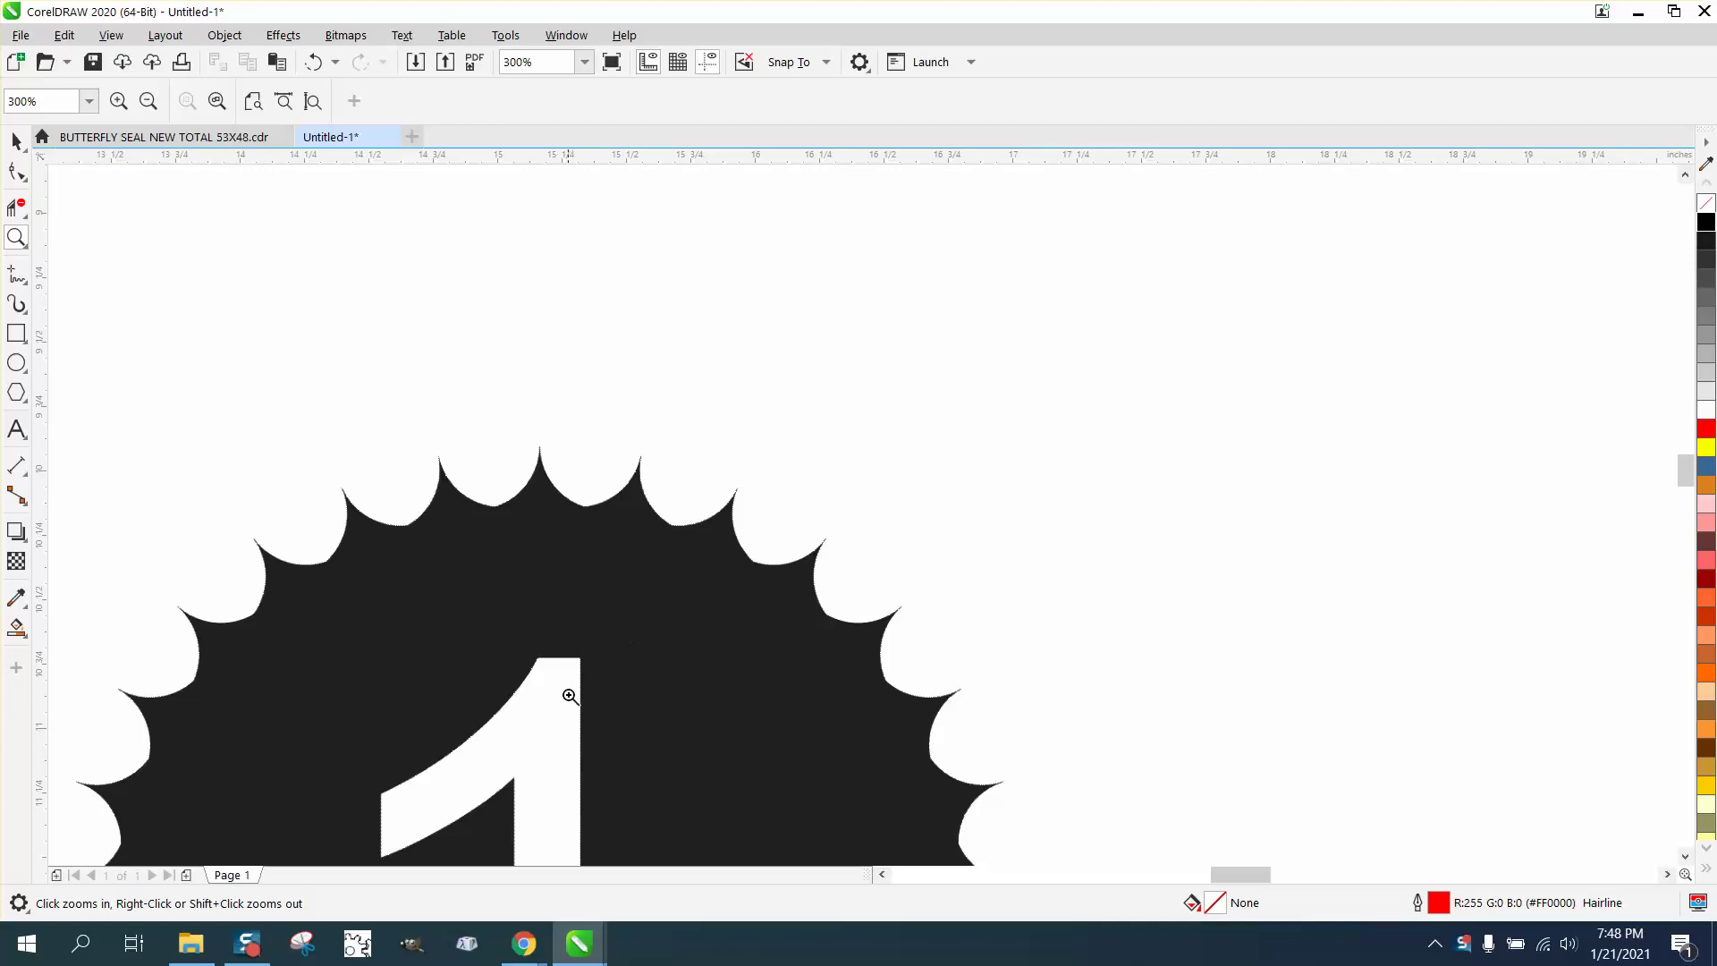
{"action": "left_click_drag", "start_coordinate": [604, 447], "coordinate": [687, 522]}
{"action": "scroll", "coordinate": [626, 508], "scroll_direction": "down", "scroll_amount": 1}
{"action": "scroll", "coordinate": [622, 508], "scroll_direction": "down", "scroll_amount": 2}
{"action": "scroll", "coordinate": [632, 509], "scroll_direction": "up", "scroll_amount": 1}
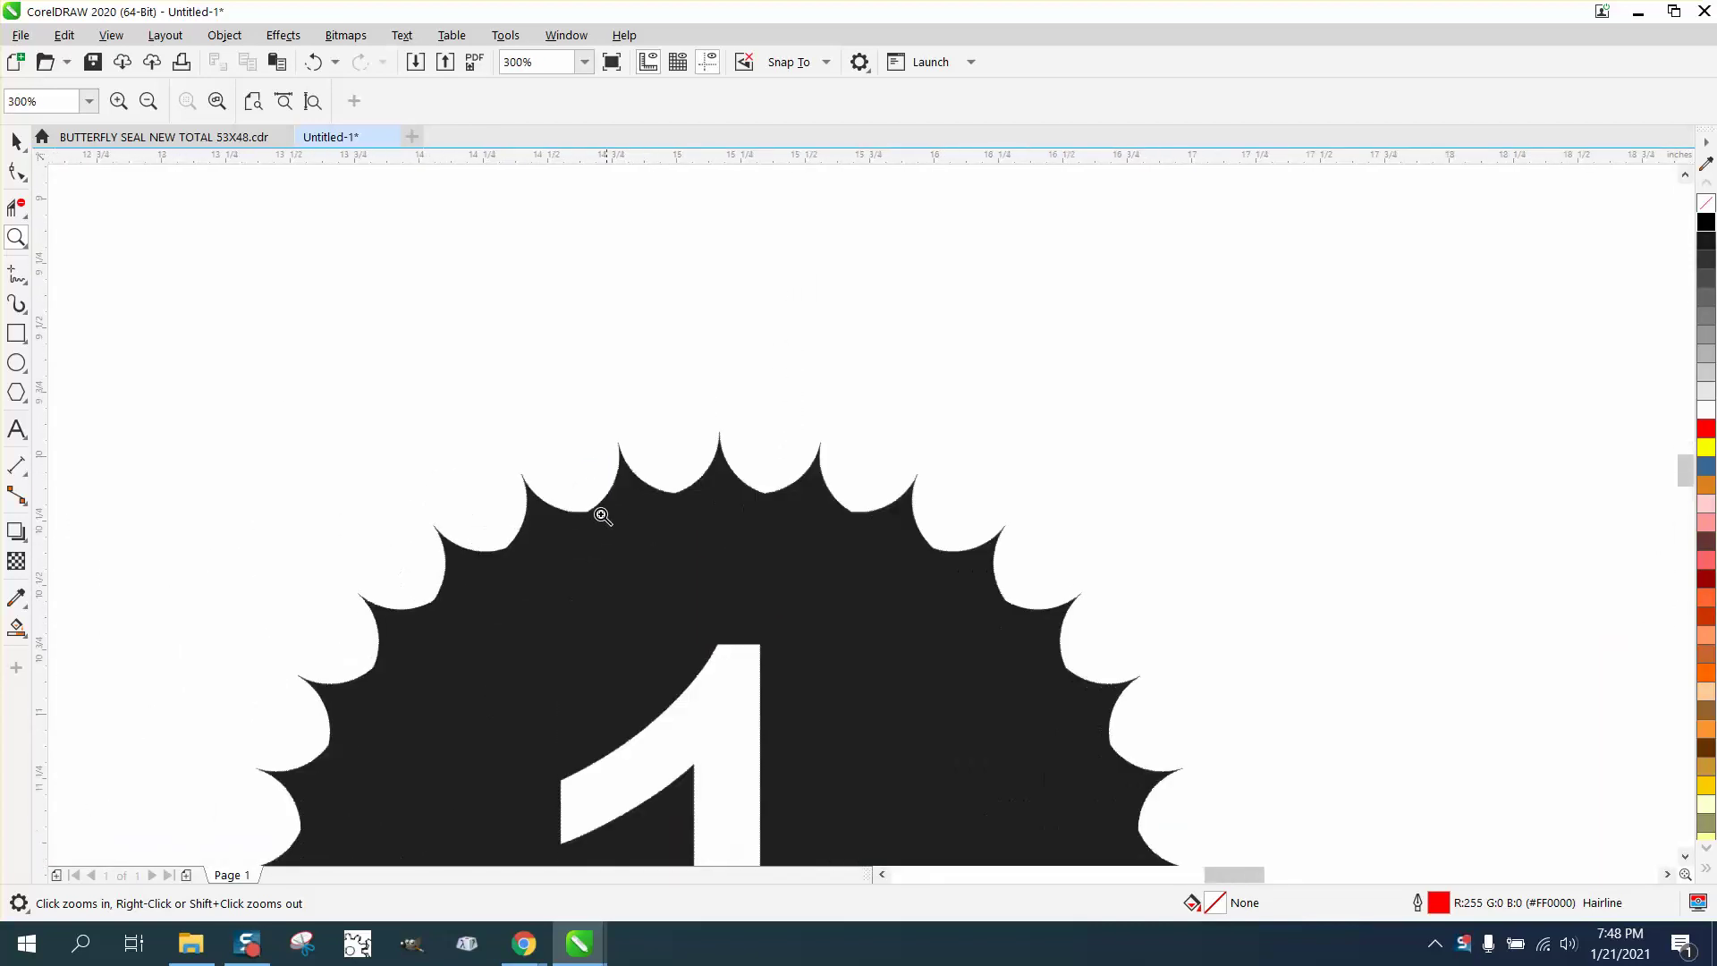
{"action": "scroll", "coordinate": [644, 529], "scroll_direction": "down", "scroll_amount": 1}
{"action": "scroll", "coordinate": [483, 481], "scroll_direction": "down", "scroll_amount": 3}
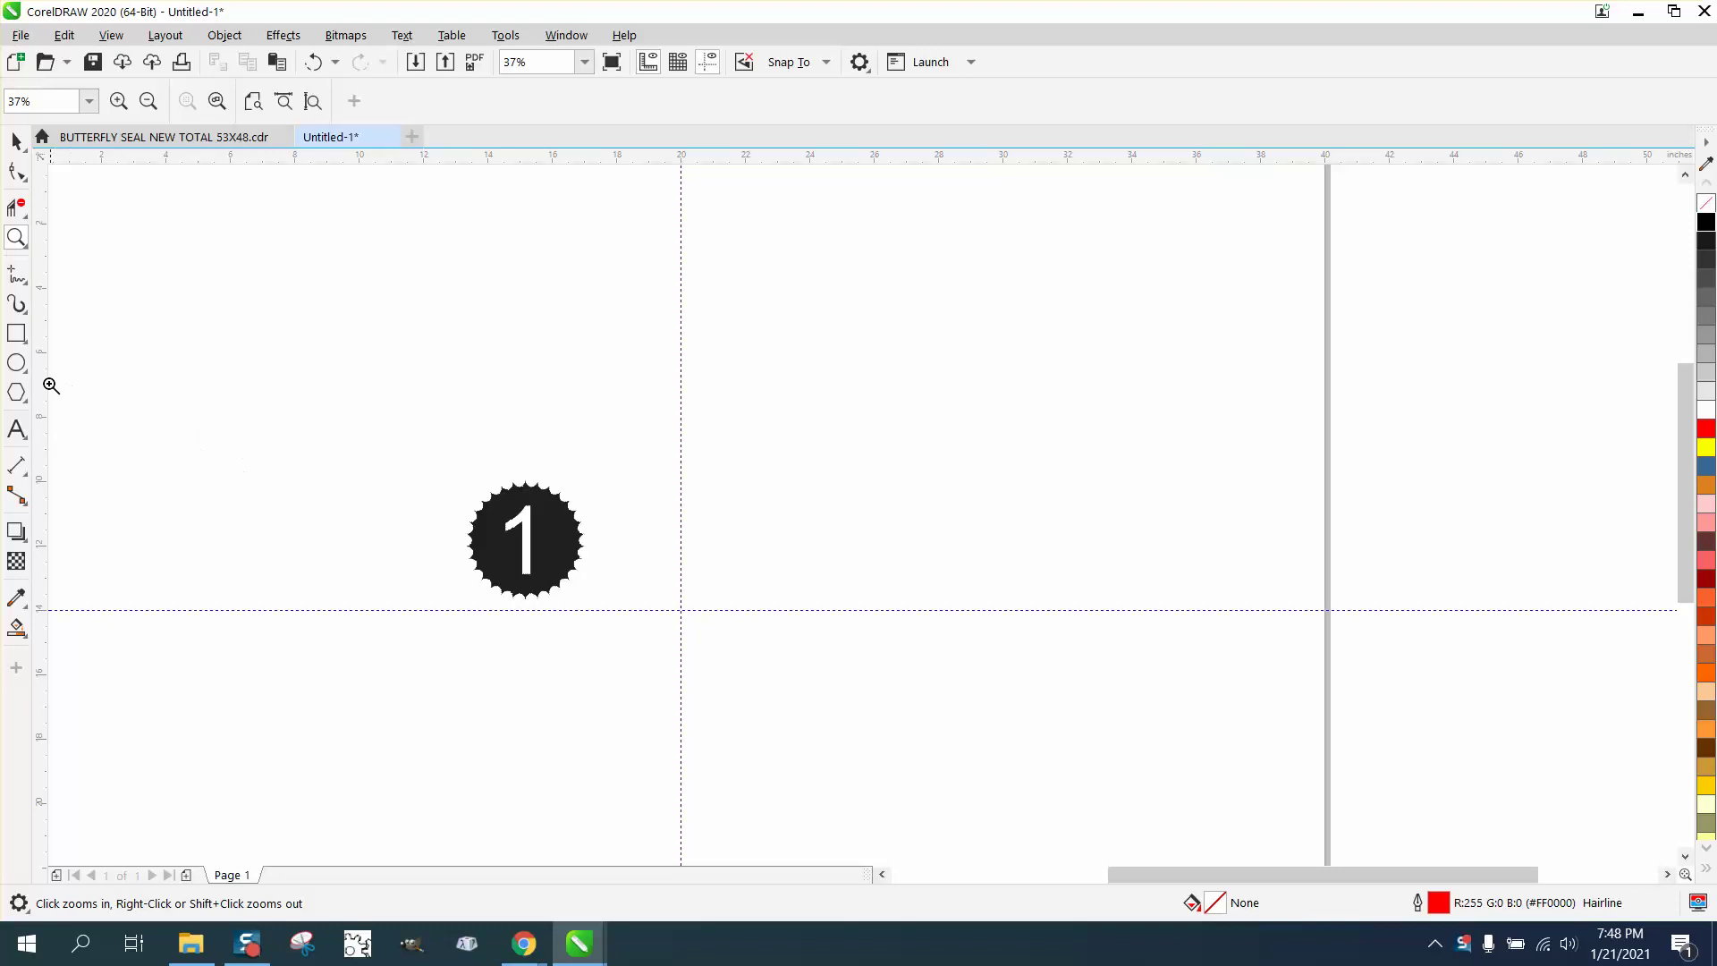
- Draw a 30-sided polygon, centre it on the page, and zoom to its top edge
{"action": "left_click", "coordinate": [27, 408]}
{"action": "left_click", "coordinate": [71, 393]}
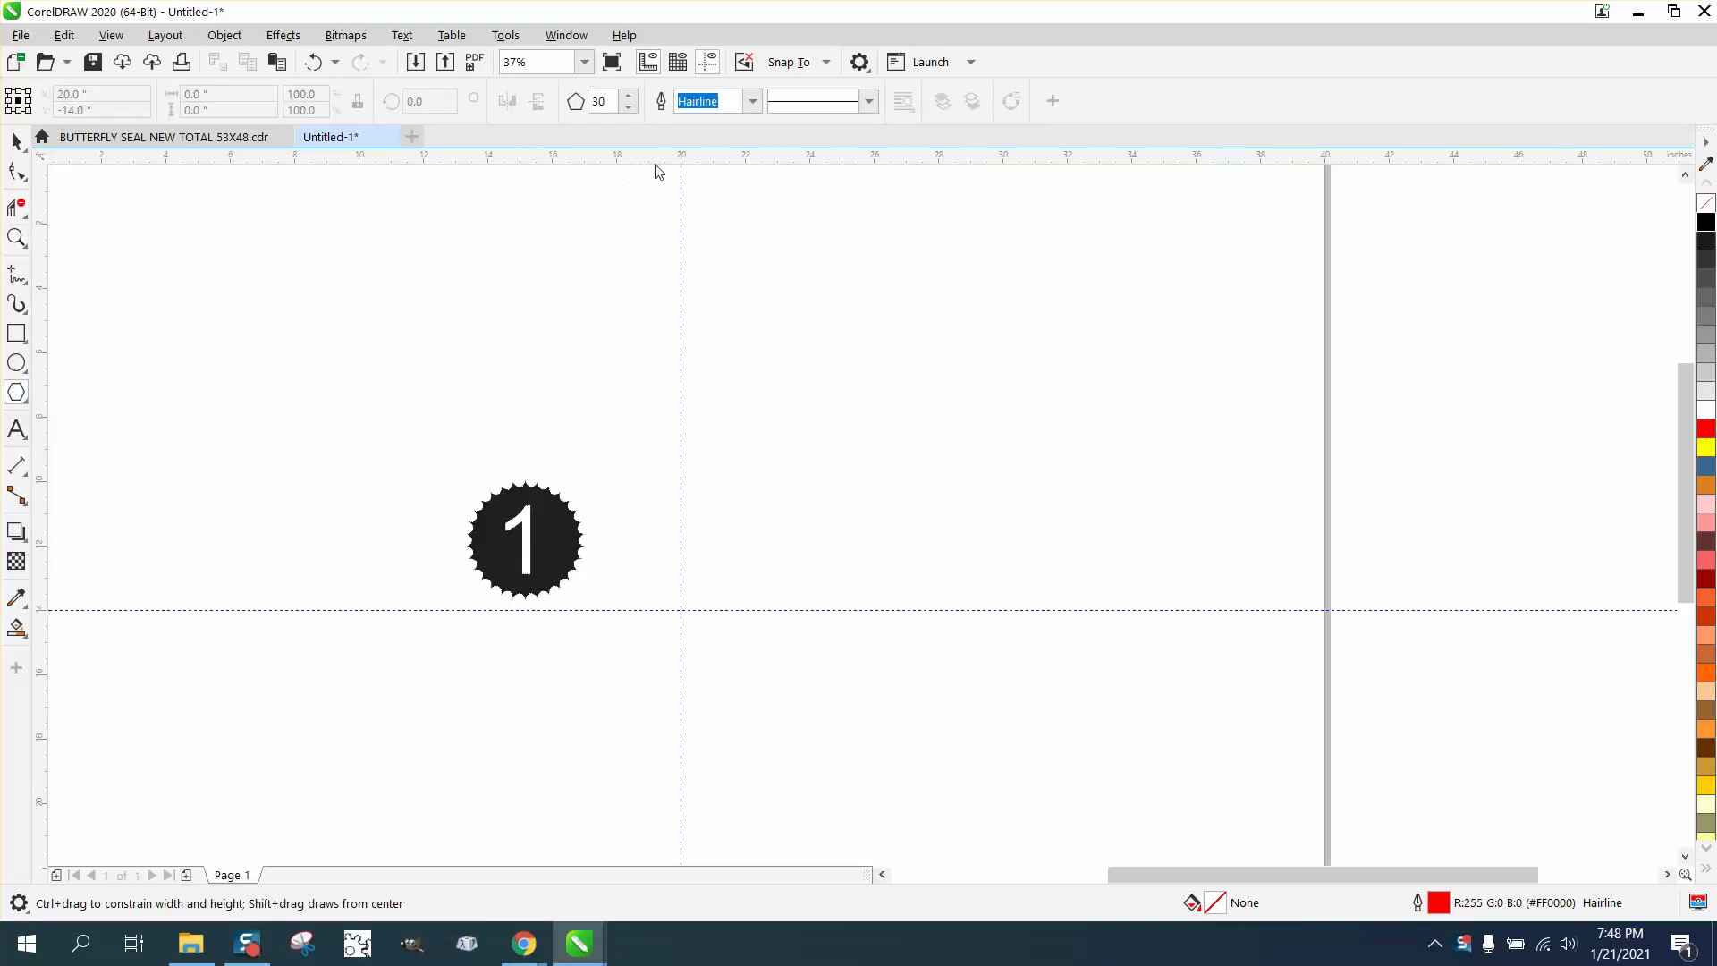
{"action": "left_click_drag", "start_coordinate": [812, 408], "coordinate": [706, 527]}
{"action": "key", "text": "p"}
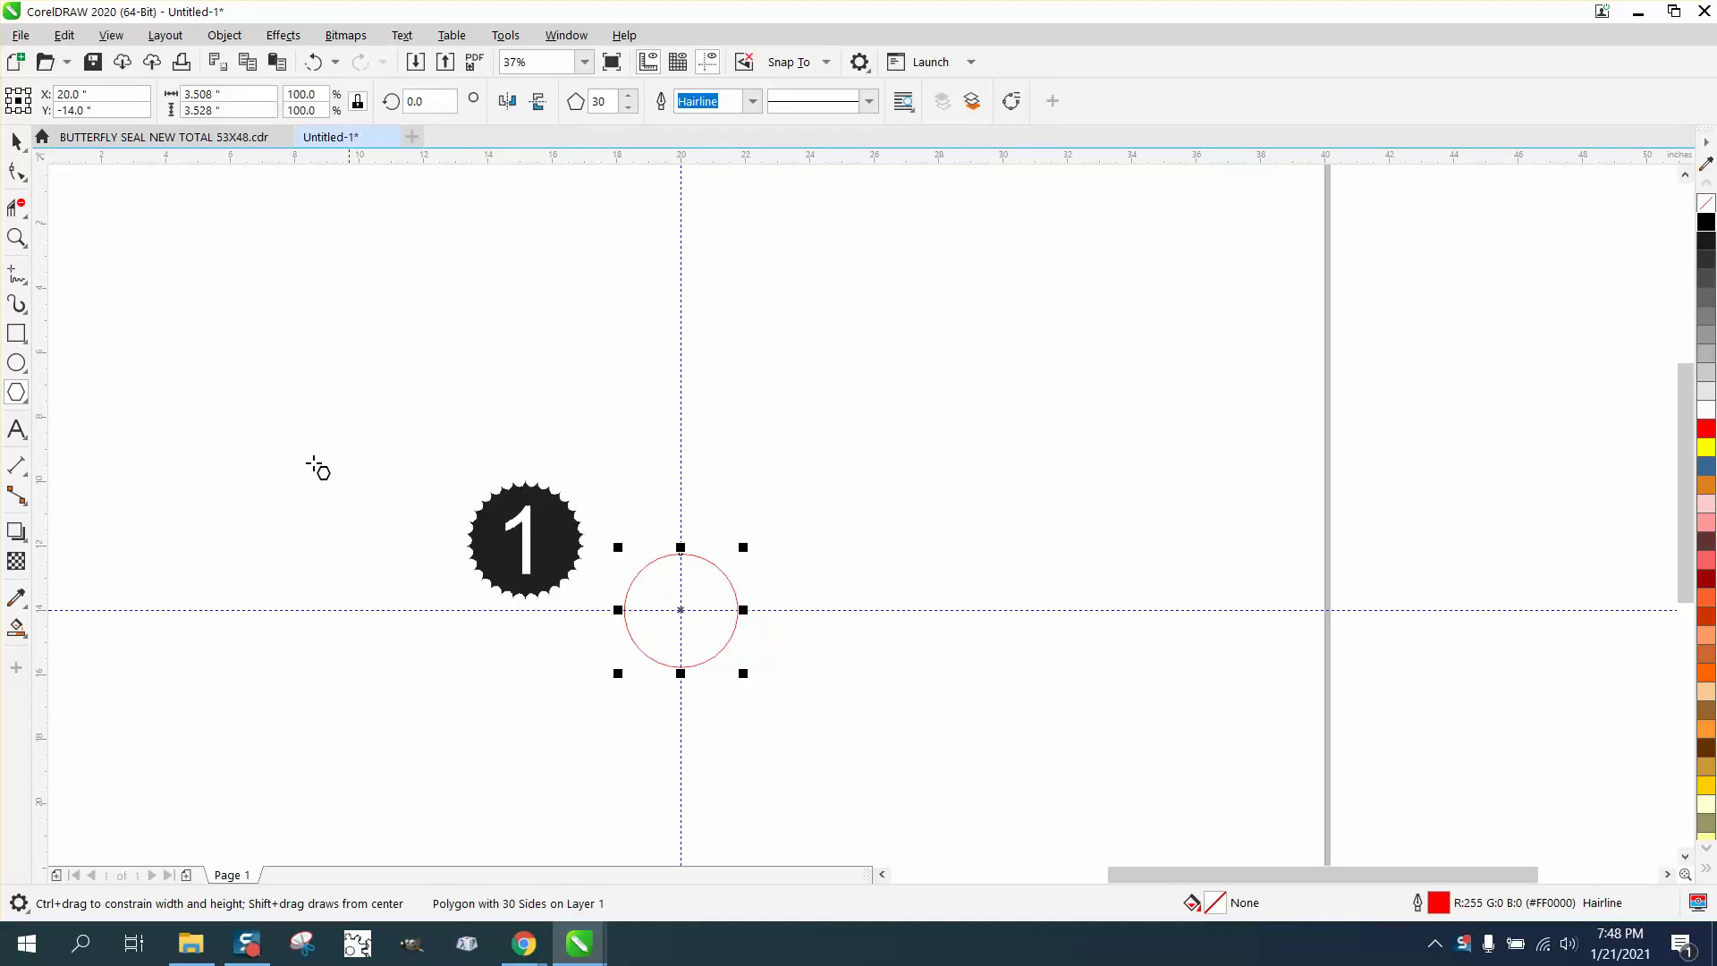
{"action": "left_click", "coordinate": [16, 237]}
{"action": "left_click_drag", "start_coordinate": [629, 529], "coordinate": [733, 587]}
- Convert the polygon's top nodes to curves and pull them inward into points
{"action": "key", "text": "F10"}
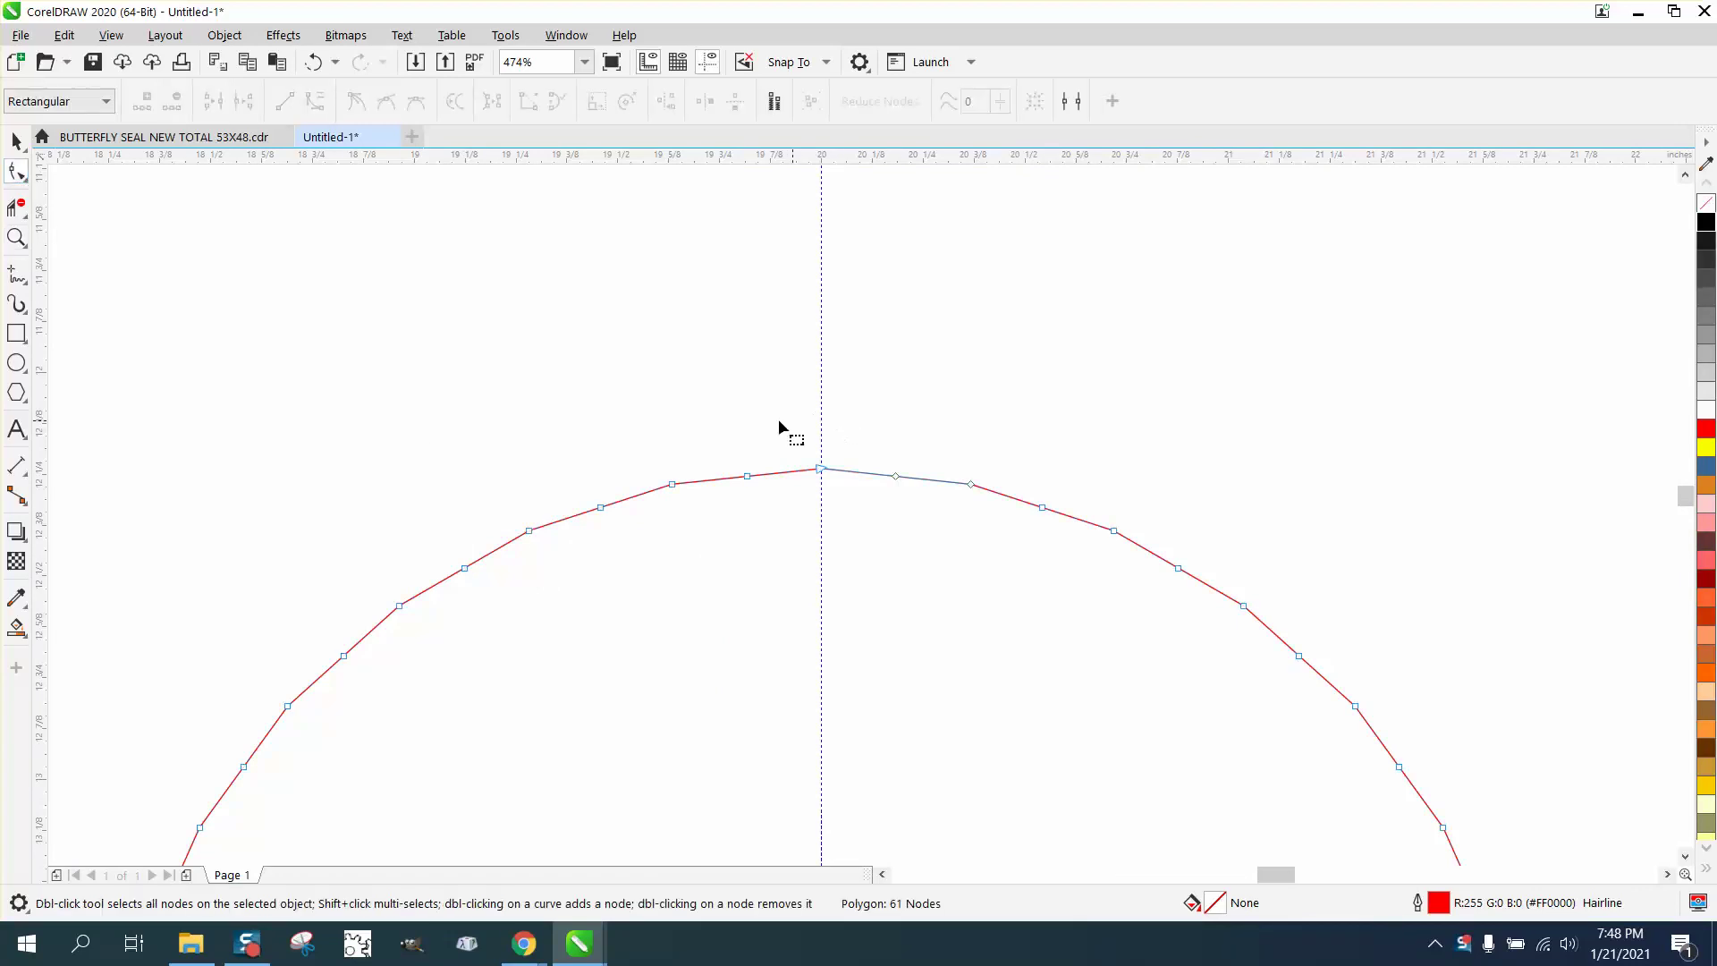
{"action": "left_click_drag", "start_coordinate": [753, 419], "coordinate": [955, 523]}
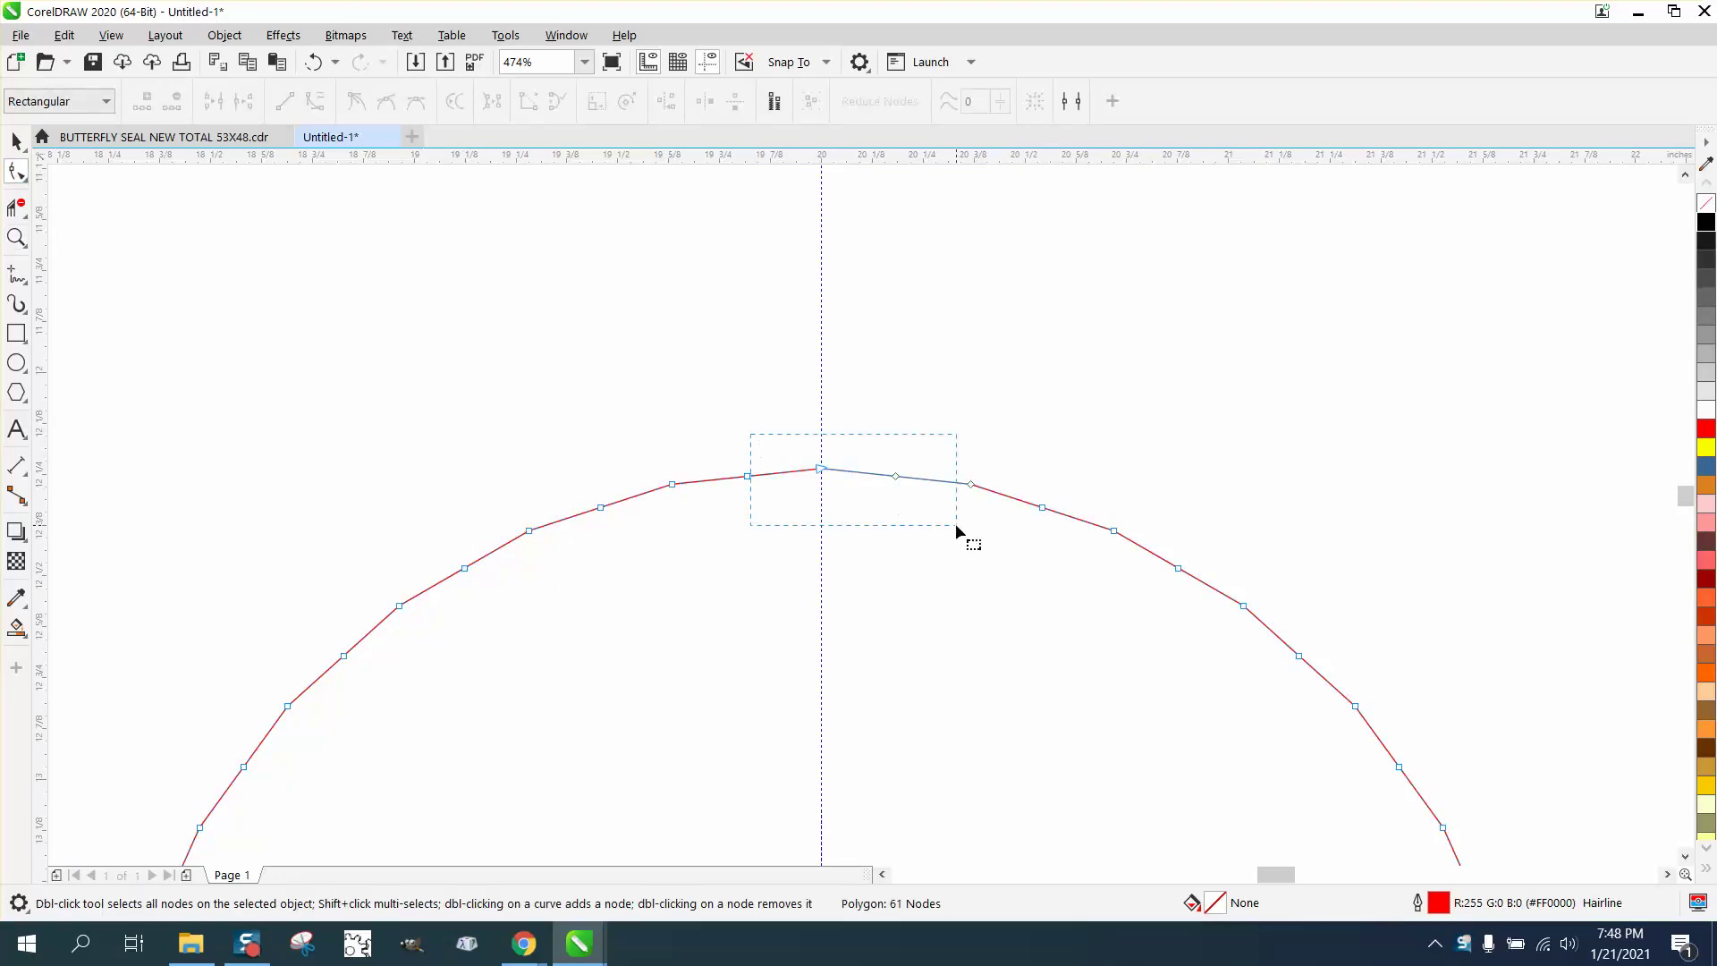
{"action": "right_click", "coordinate": [897, 477]}
{"action": "left_click", "coordinate": [962, 623]}
{"action": "left_click_drag", "start_coordinate": [897, 483], "coordinate": [889, 575]}
{"action": "left_click_drag", "start_coordinate": [851, 483], "coordinate": [845, 501]}
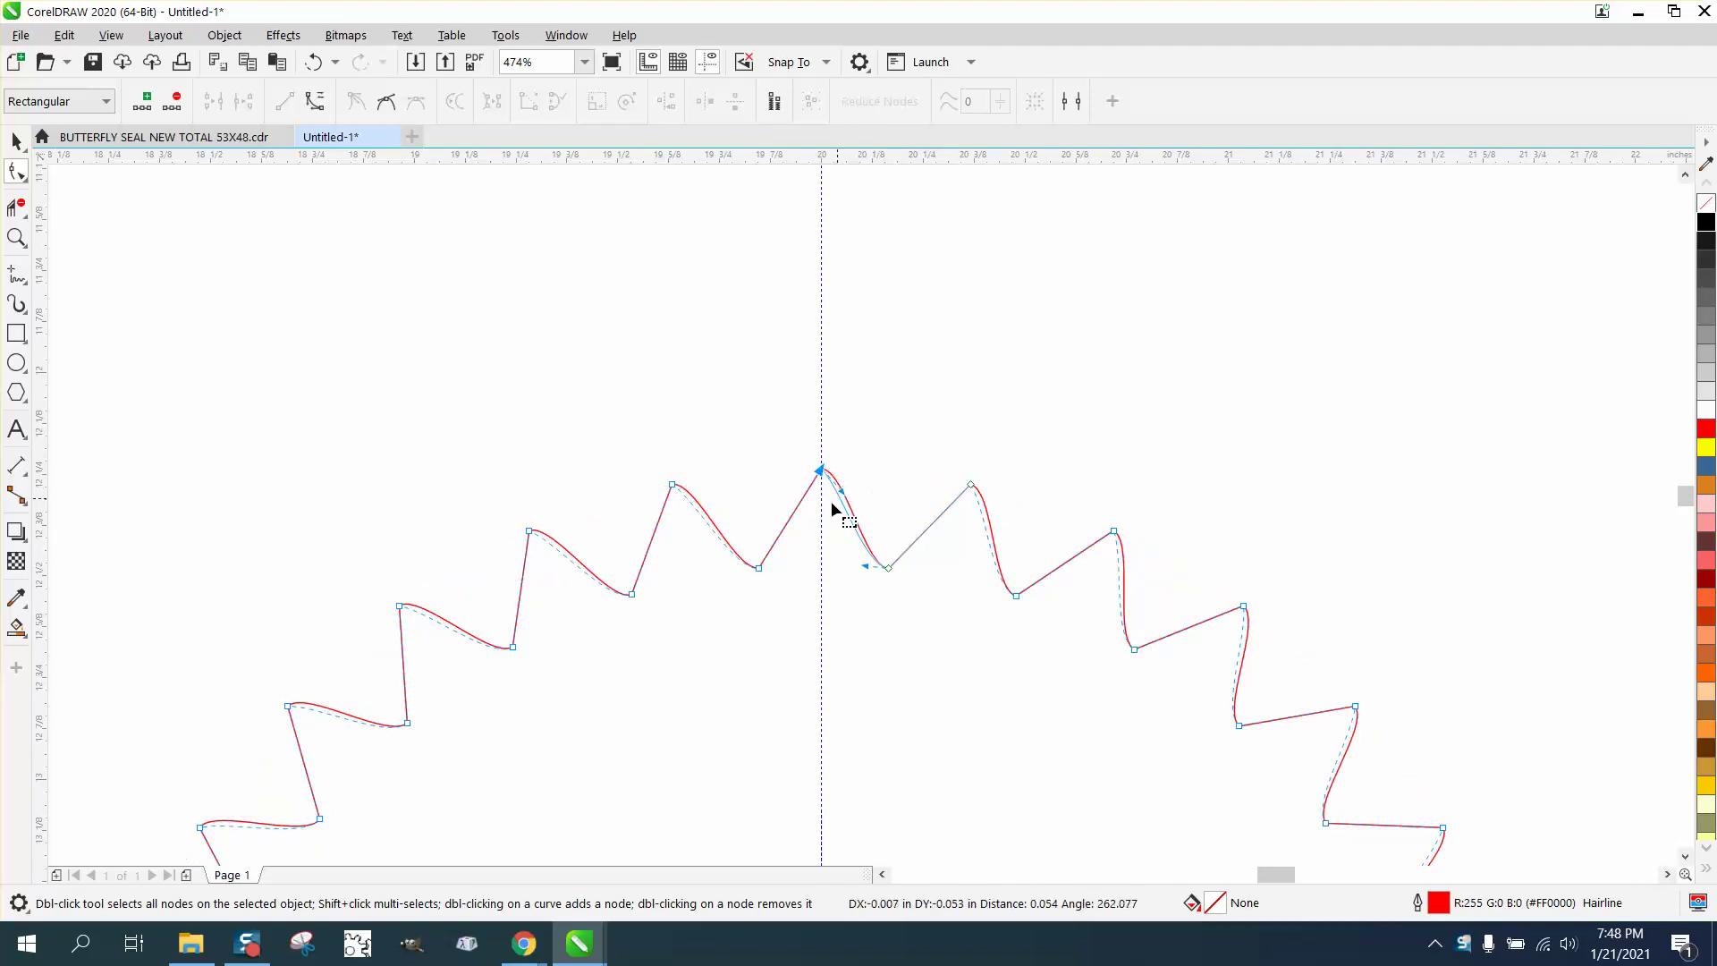
- Bend the segments beside the top point into deep scallop curves
{"action": "left_click", "coordinate": [760, 567]}
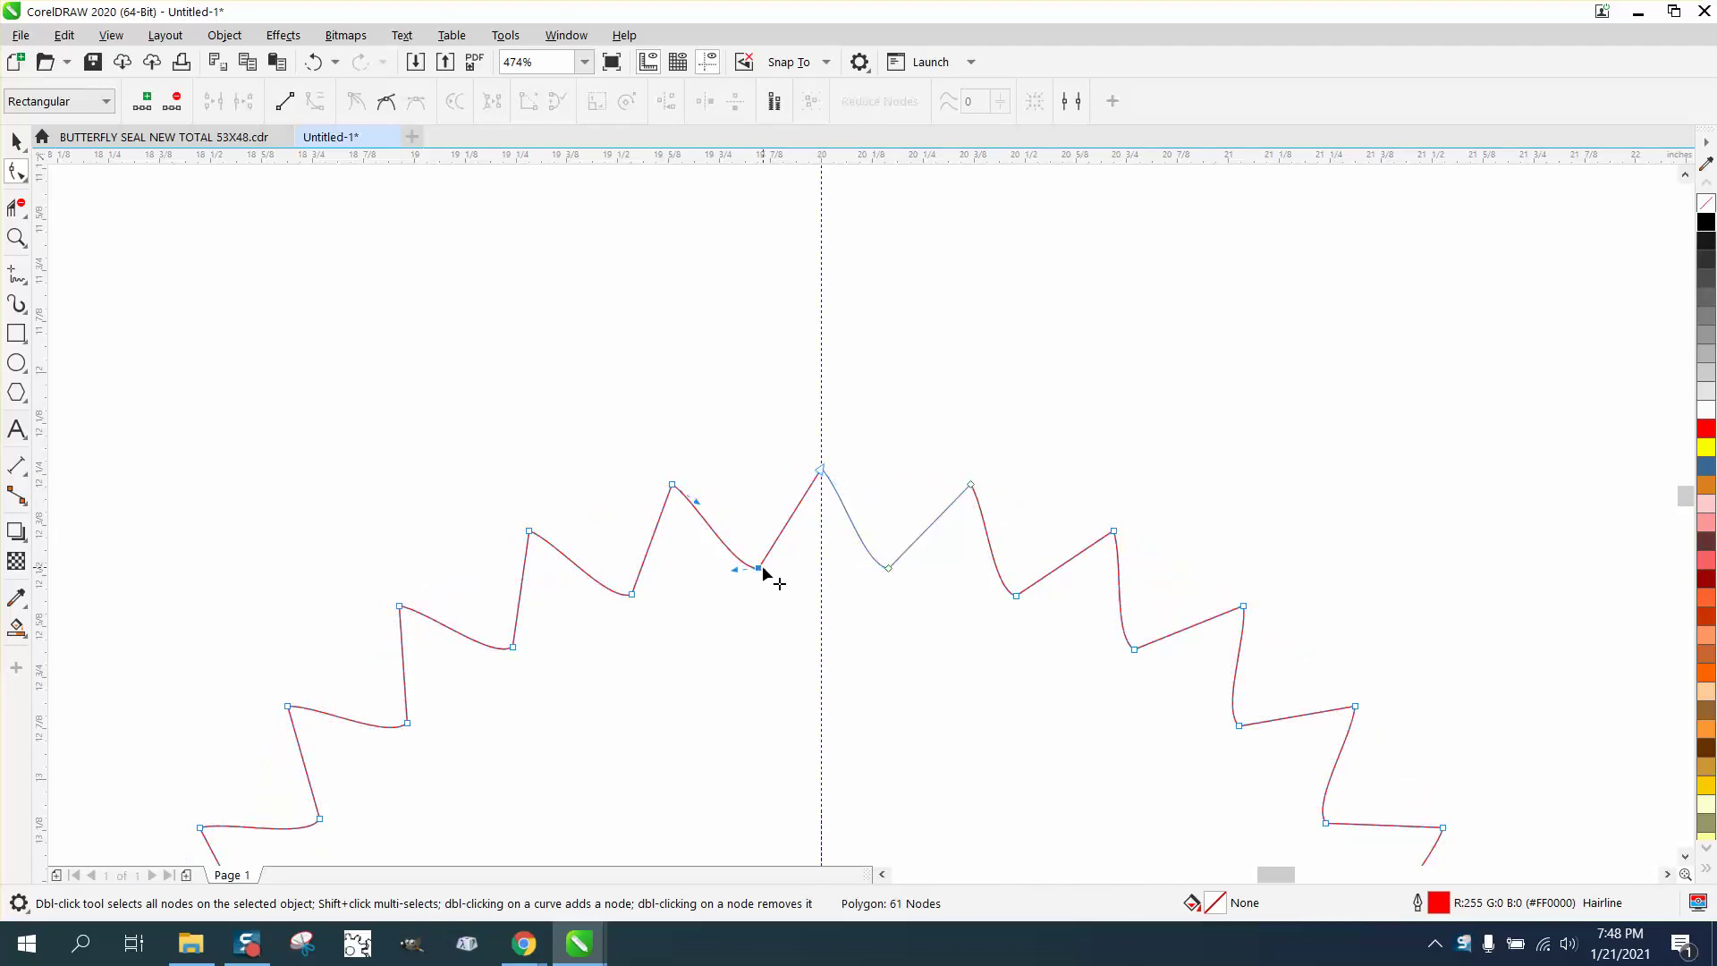
{"action": "right_click", "coordinate": [818, 474]}
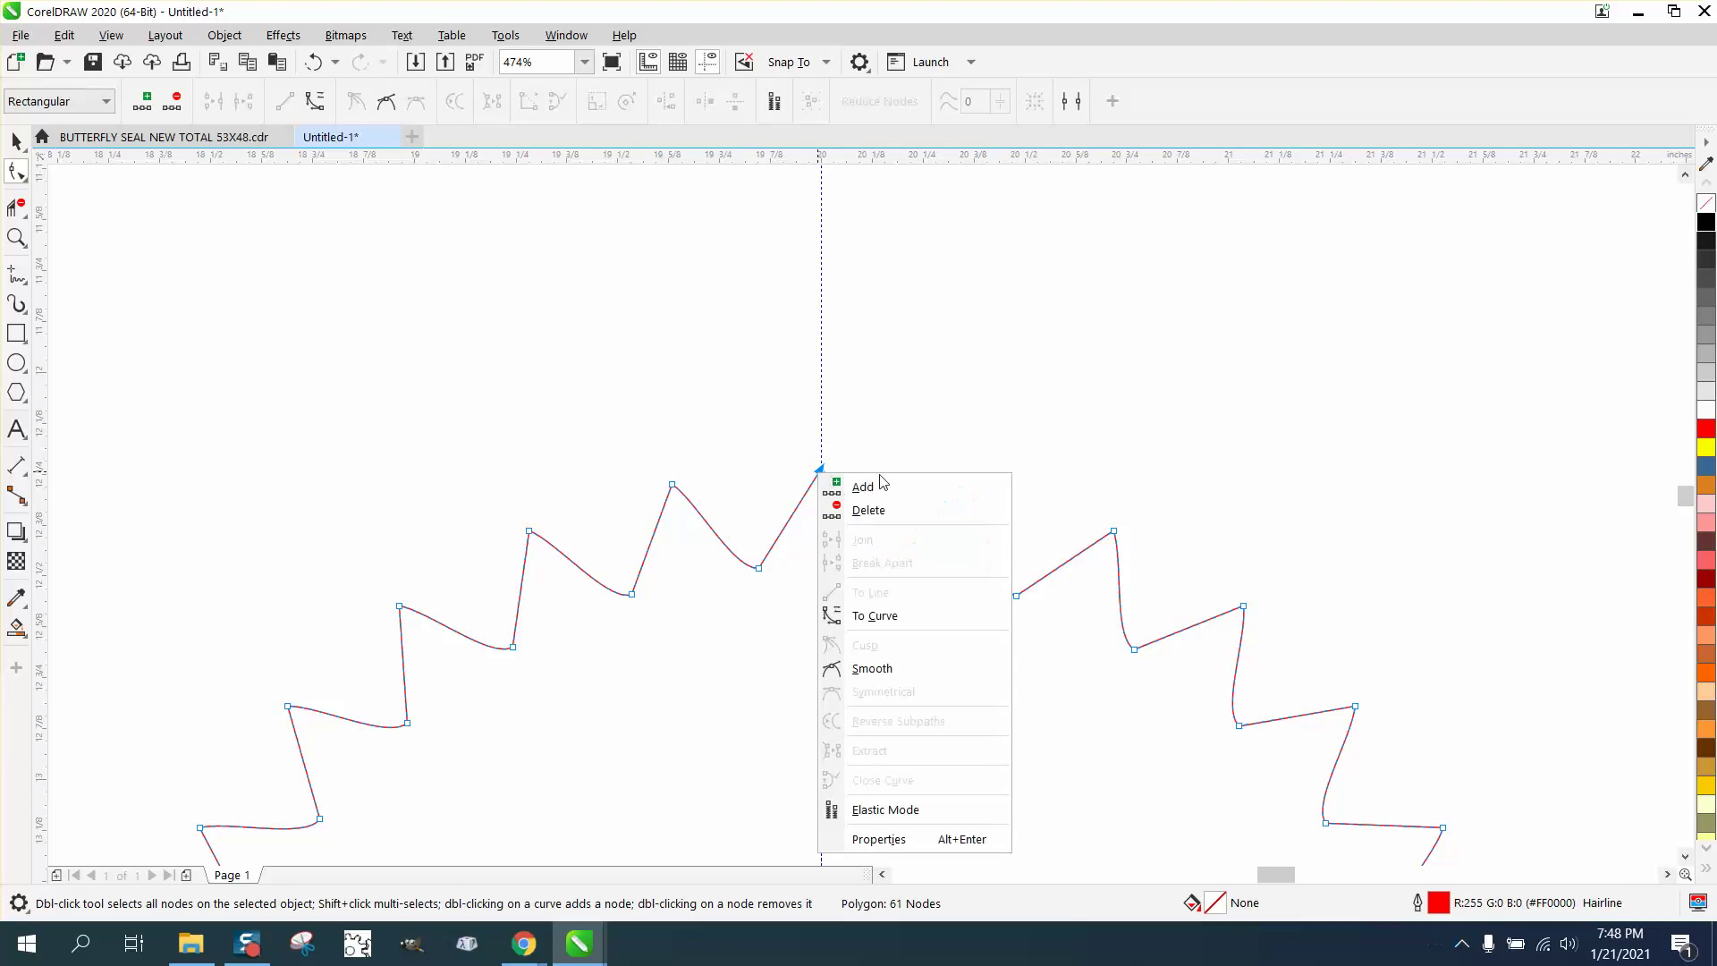
{"action": "left_click", "coordinate": [873, 615]}
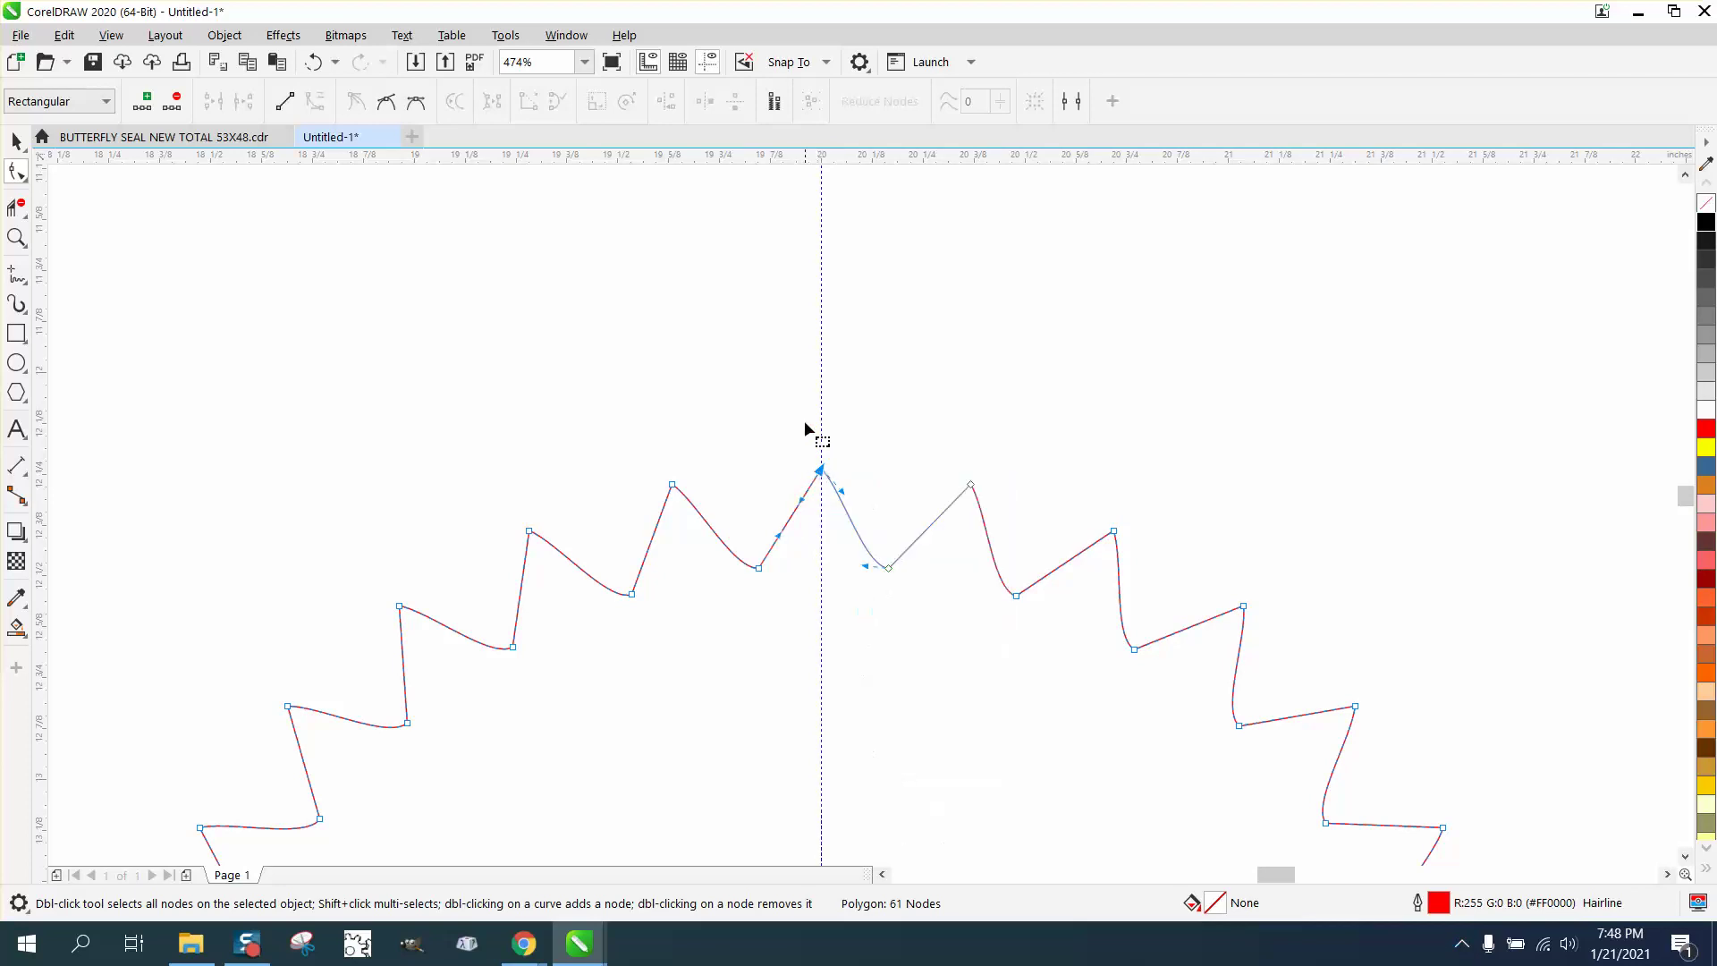
{"action": "left_click", "coordinate": [818, 472]}
{"action": "mouse_move", "coordinate": [805, 506]}
{"action": "left_mouse_down"}
{"action": "mouse_move", "coordinate": [852, 506]}
{"action": "mouse_move", "coordinate": [833, 509]}
{"action": "left_mouse_up"}
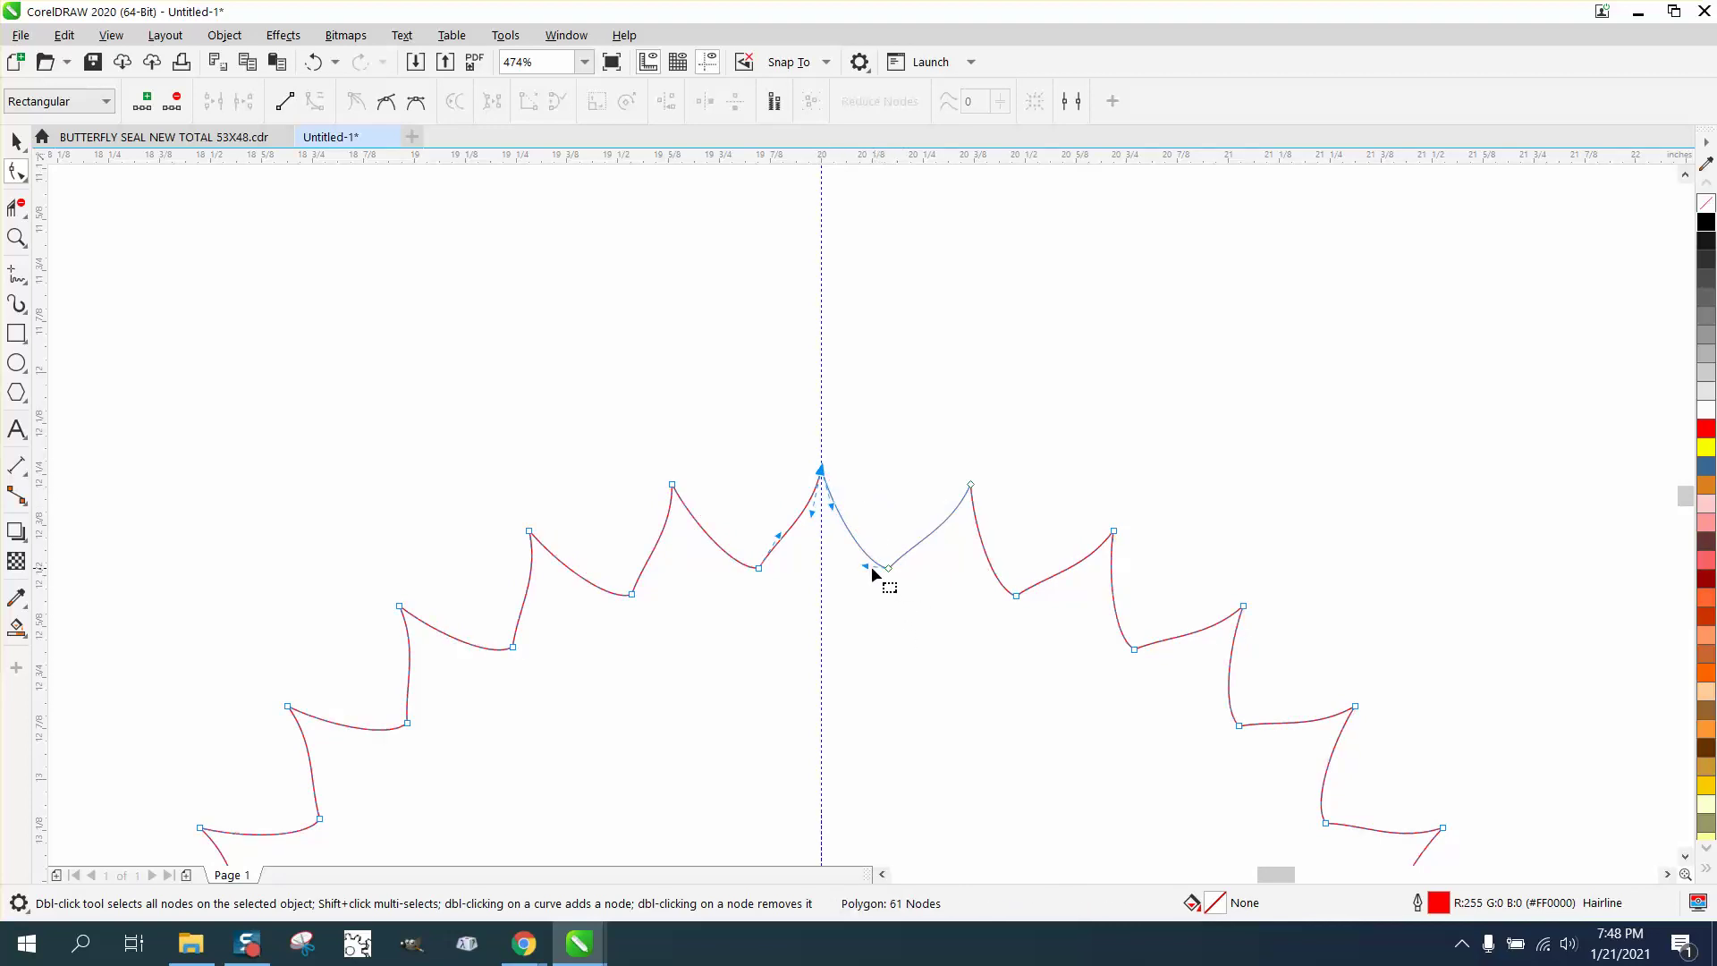
{"action": "left_click_drag", "start_coordinate": [873, 572], "coordinate": [928, 586]}
{"action": "scroll", "coordinate": [774, 476], "scroll_direction": "down", "scroll_amount": 2}
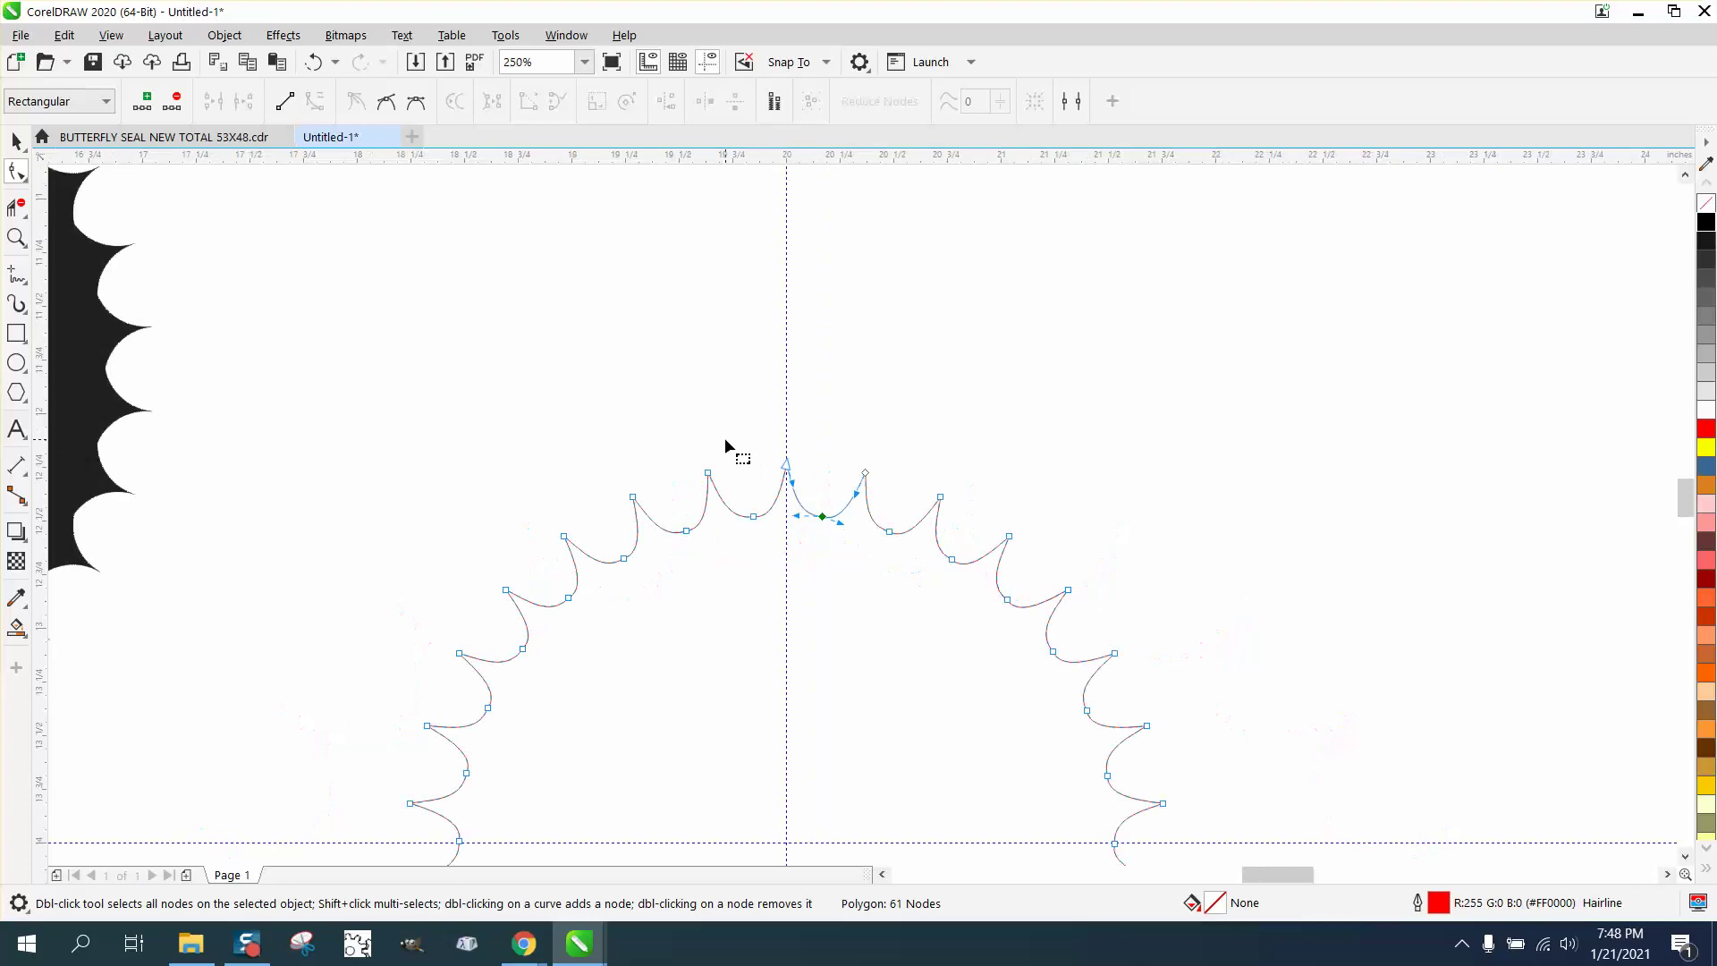
{"action": "scroll", "coordinate": [681, 413], "scroll_direction": "down", "scroll_amount": 1}
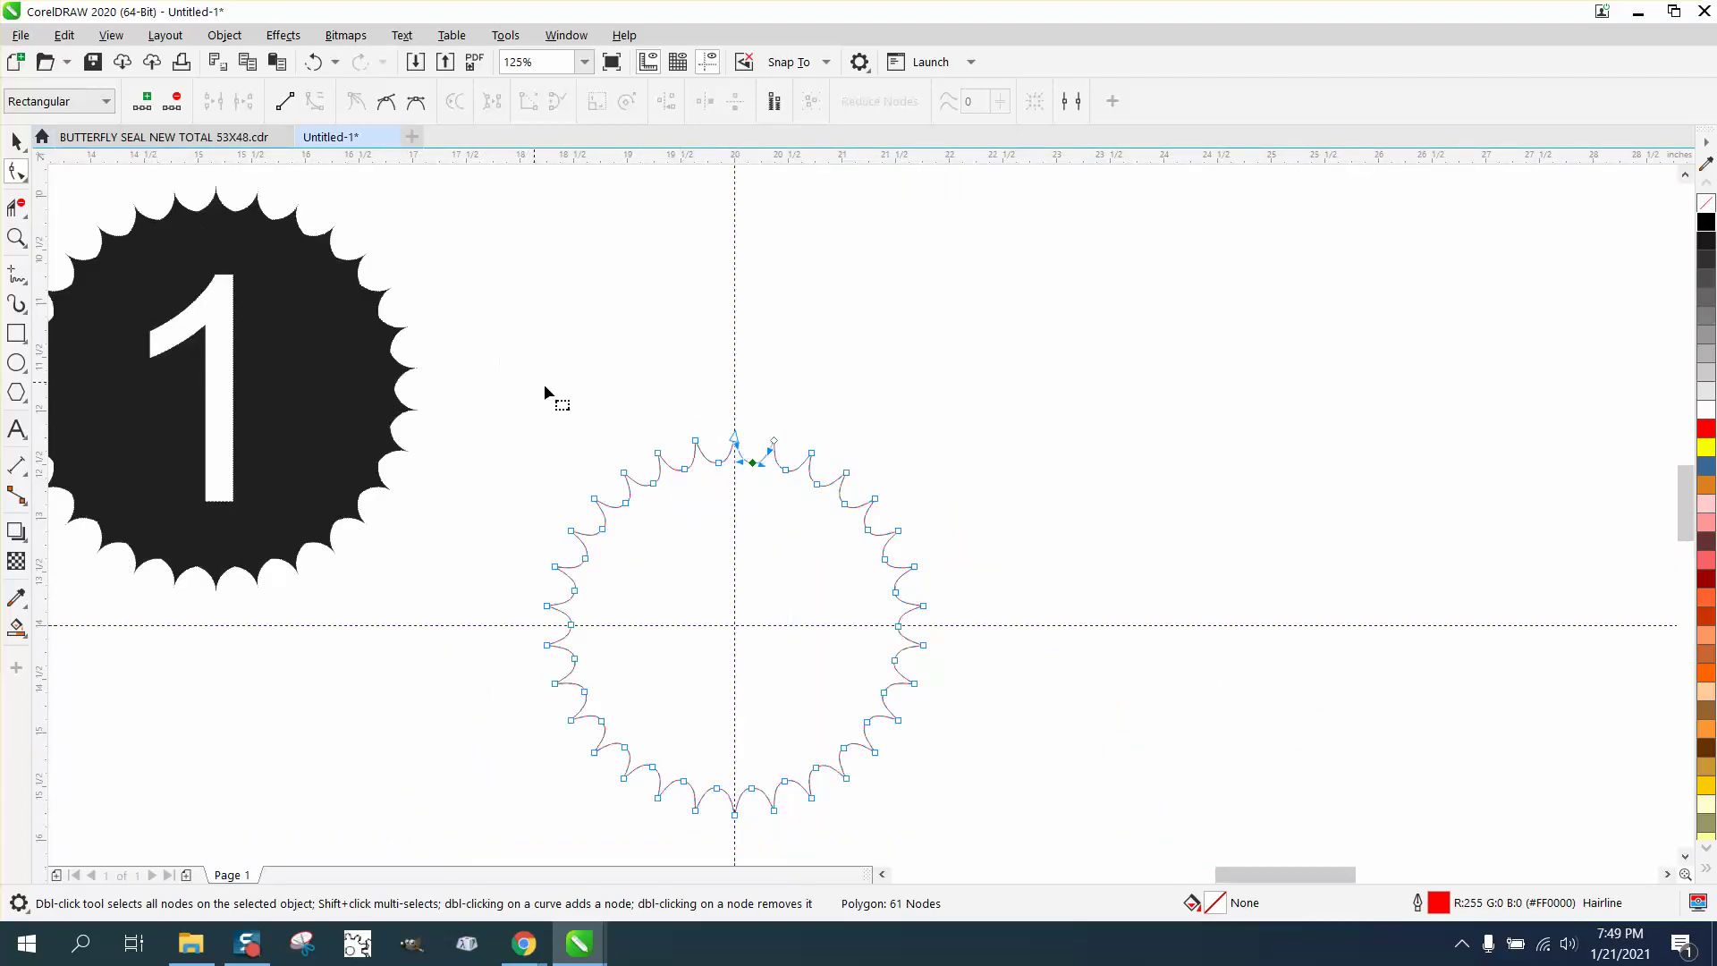
- Draw a 0.5-inch circle to the right of the scalloped outline
{"action": "left_click", "coordinate": [15, 141]}
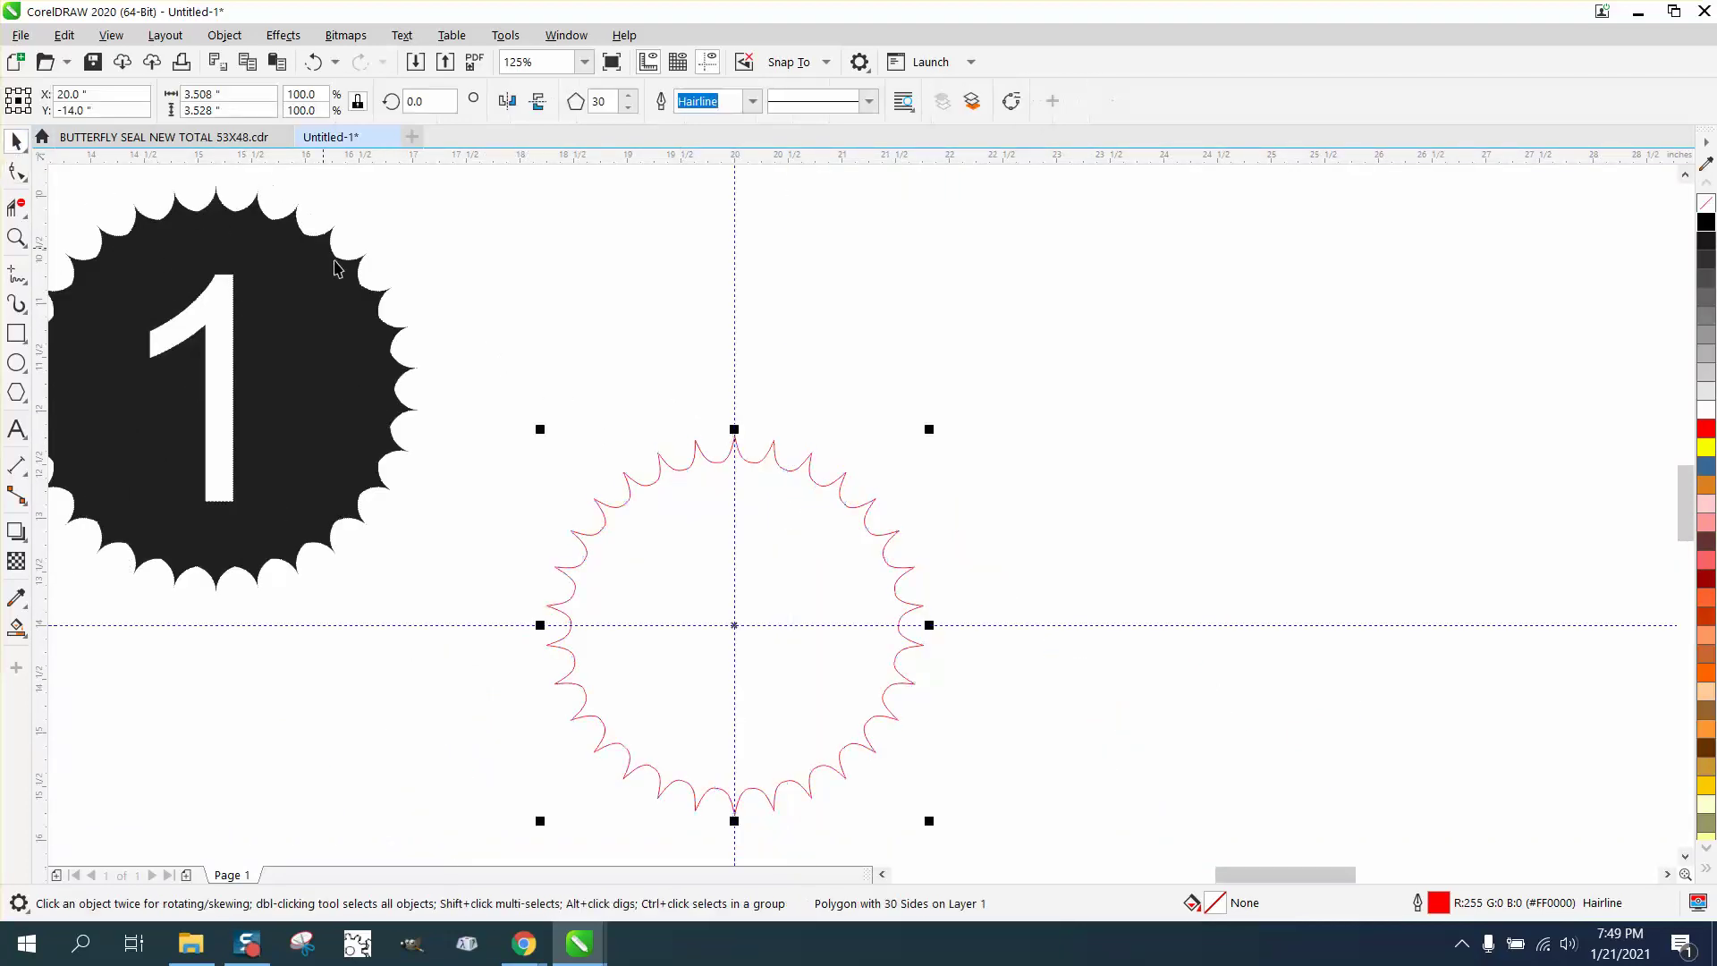
{"action": "left_click", "coordinate": [16, 363]}
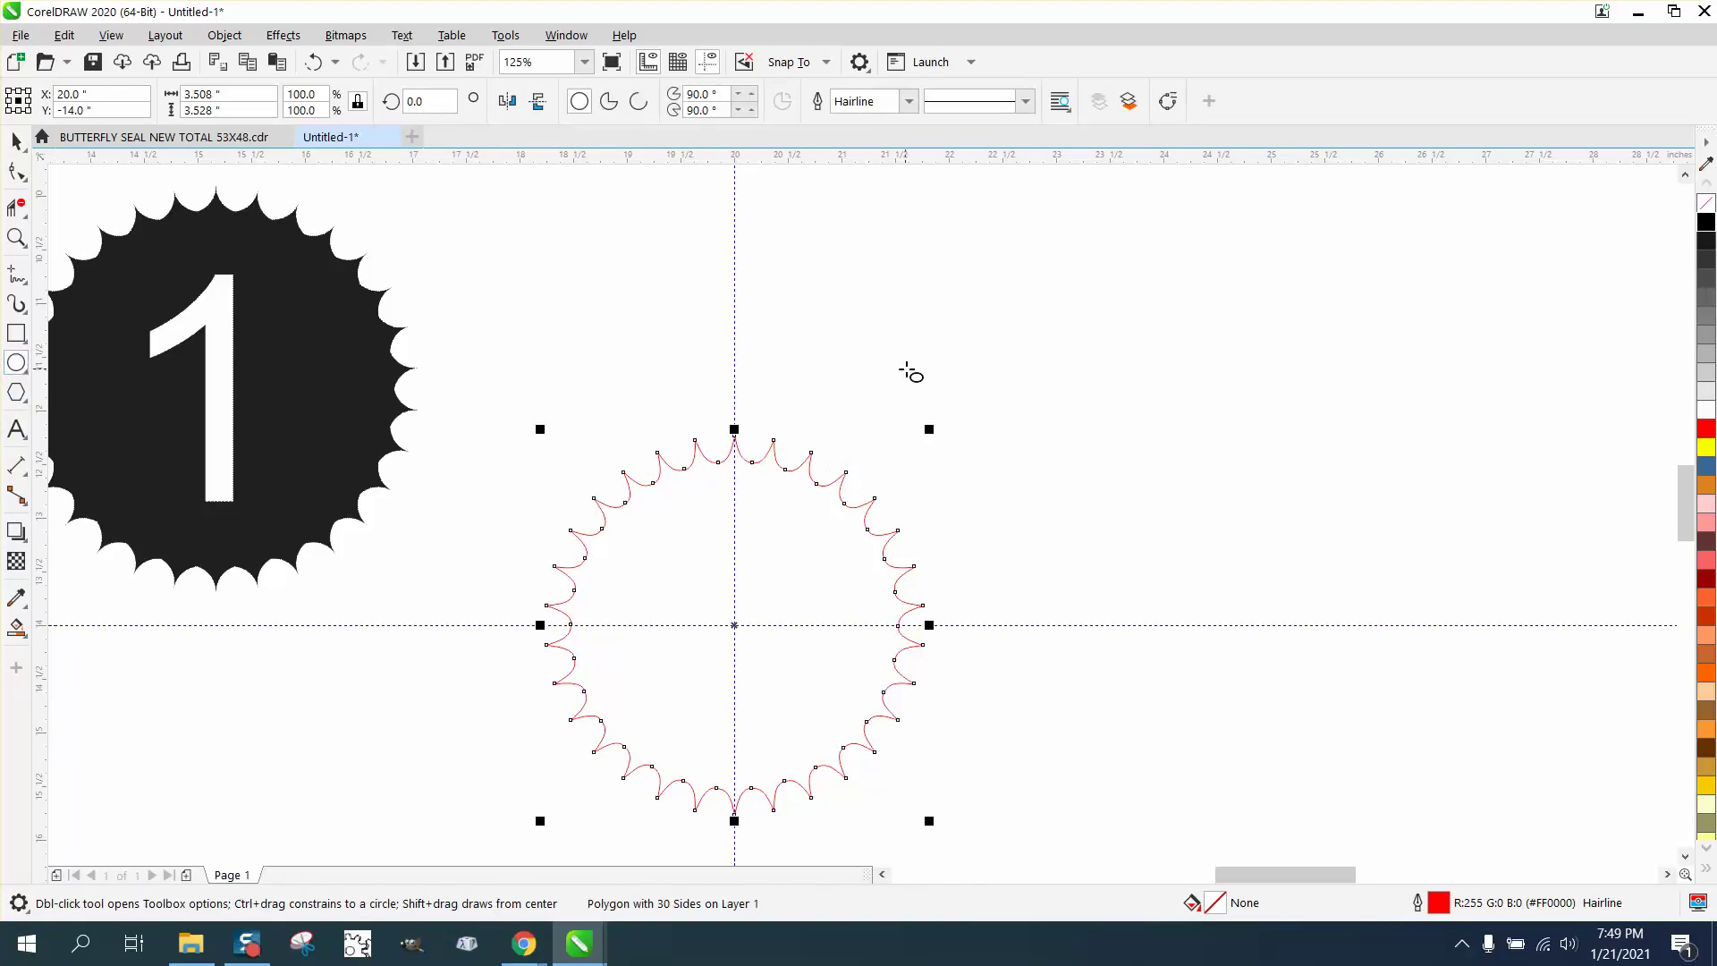
{"action": "left_click_drag", "start_coordinate": [974, 347], "coordinate": [1000, 372]}
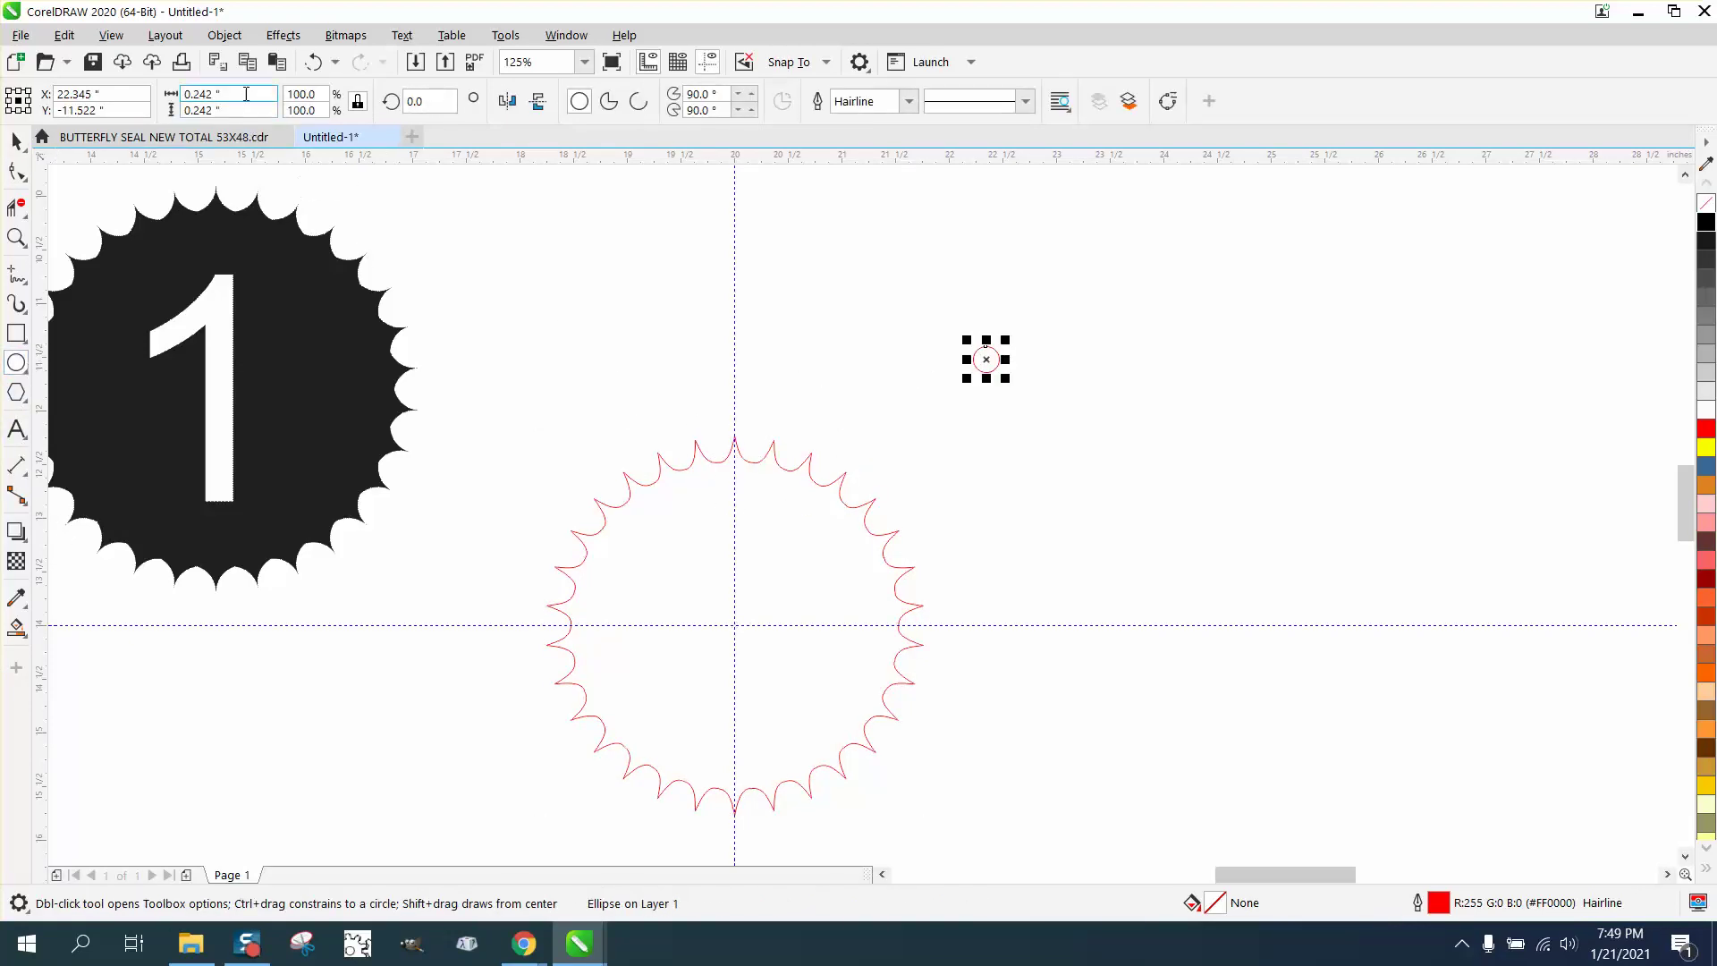
{"action": "left_click", "coordinate": [206, 94]}
{"action": "type", "text": "0.5"}
{"action": "key", "text": "Return"}
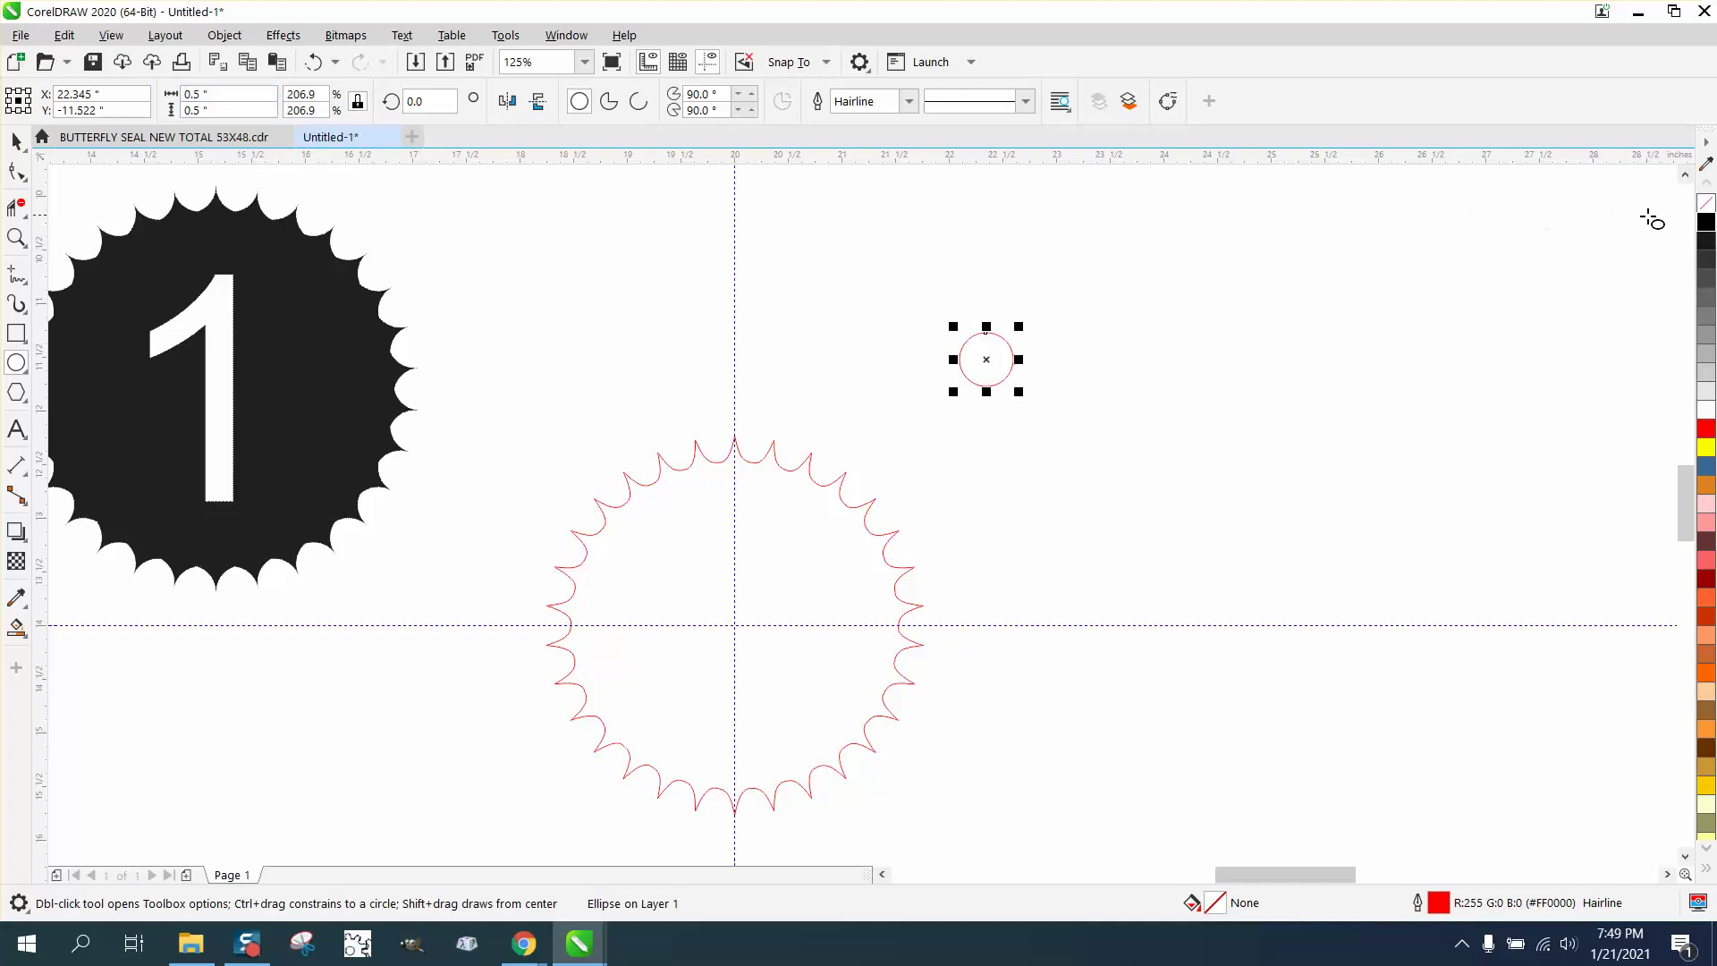
{"action": "left_click", "coordinate": [1705, 224]}
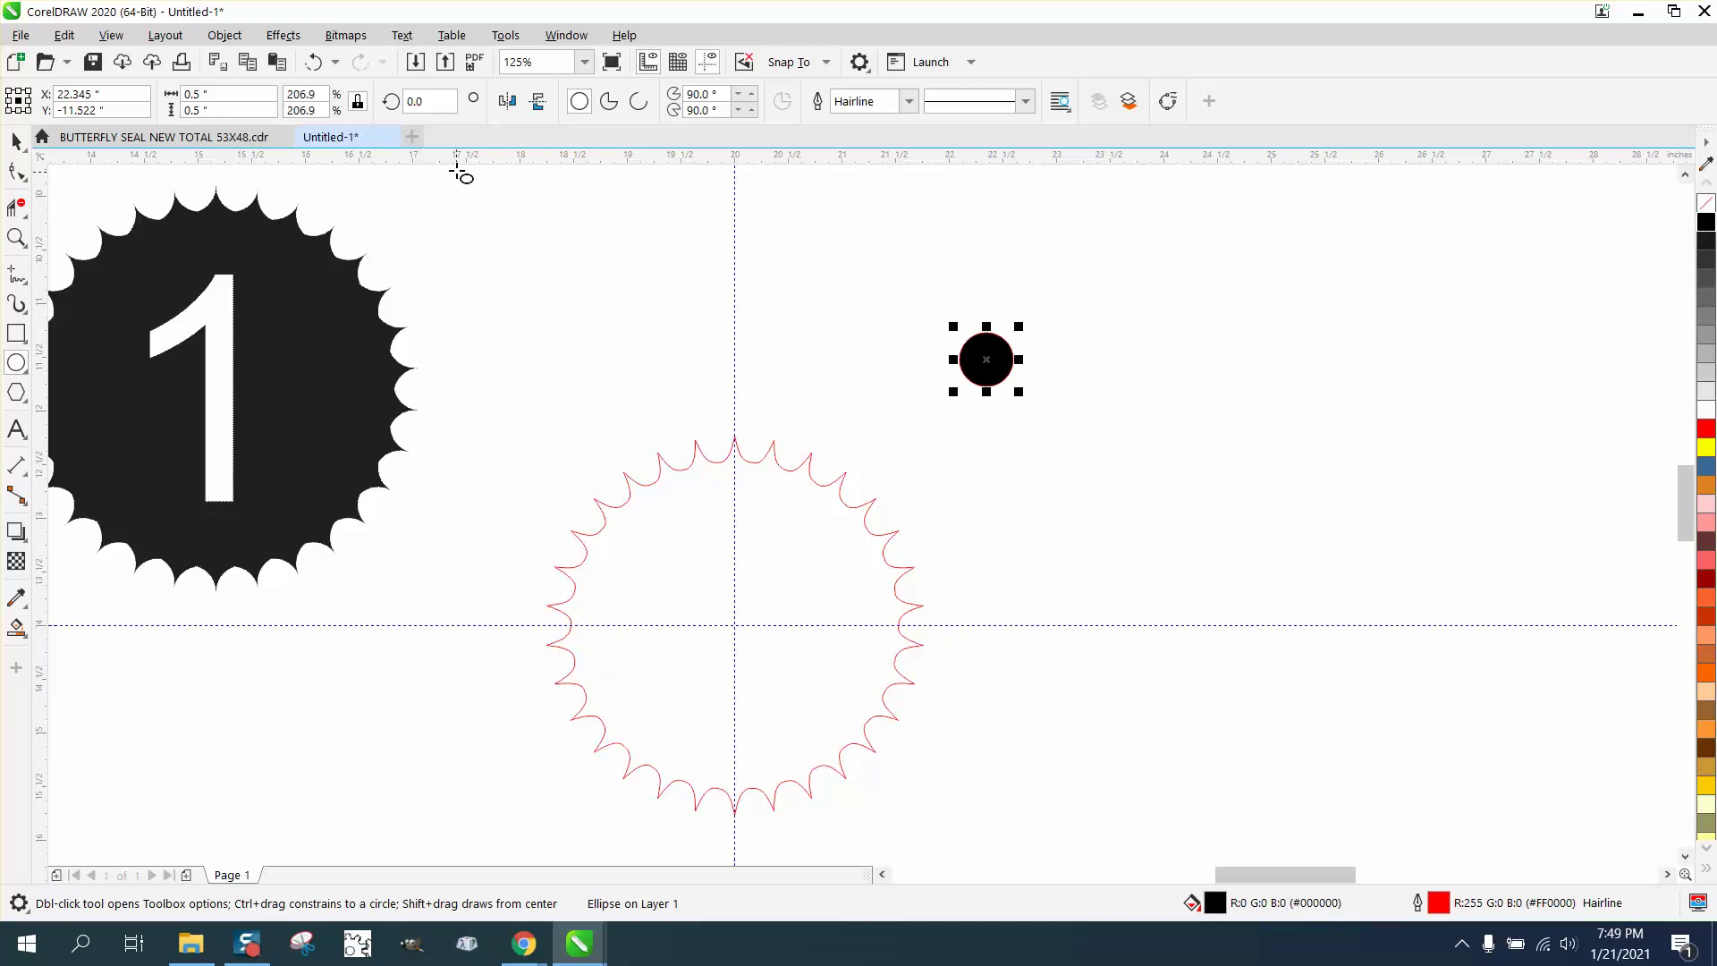
{"action": "left_click", "coordinate": [316, 59]}
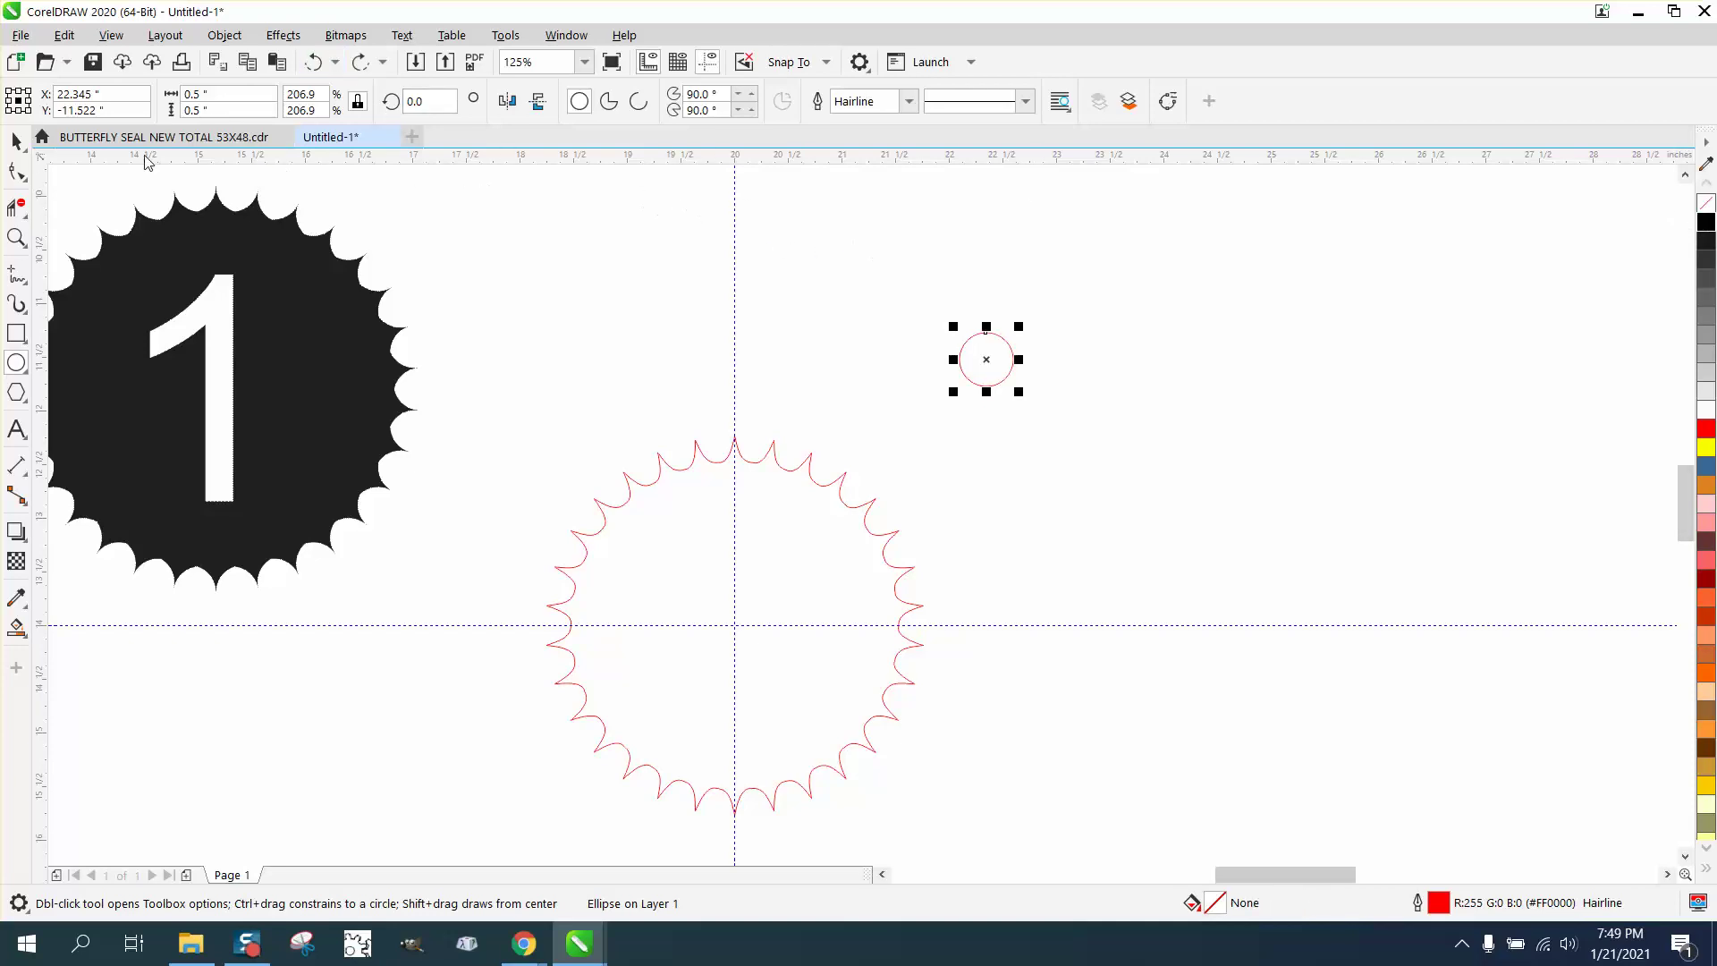
- Duplicate the circle into a 2×2 grid of four circles
{"action": "left_click", "coordinate": [24, 143]}
{"action": "left_click", "coordinate": [700, 205]}
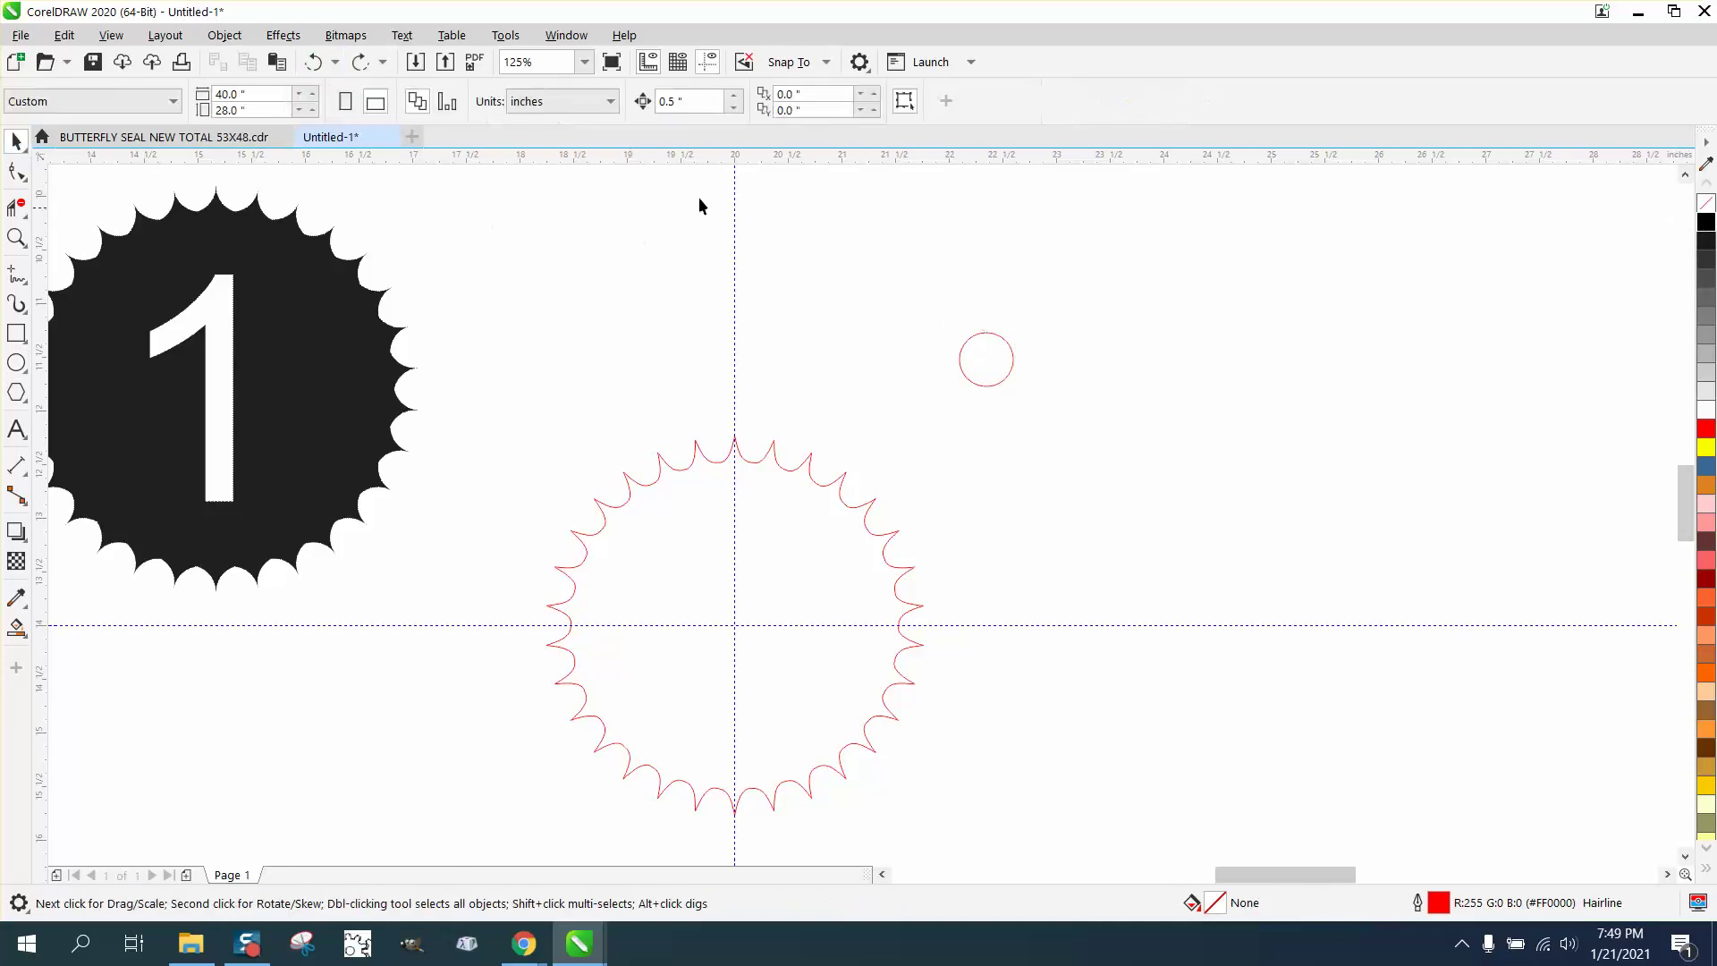
{"action": "left_click", "coordinate": [967, 348]}
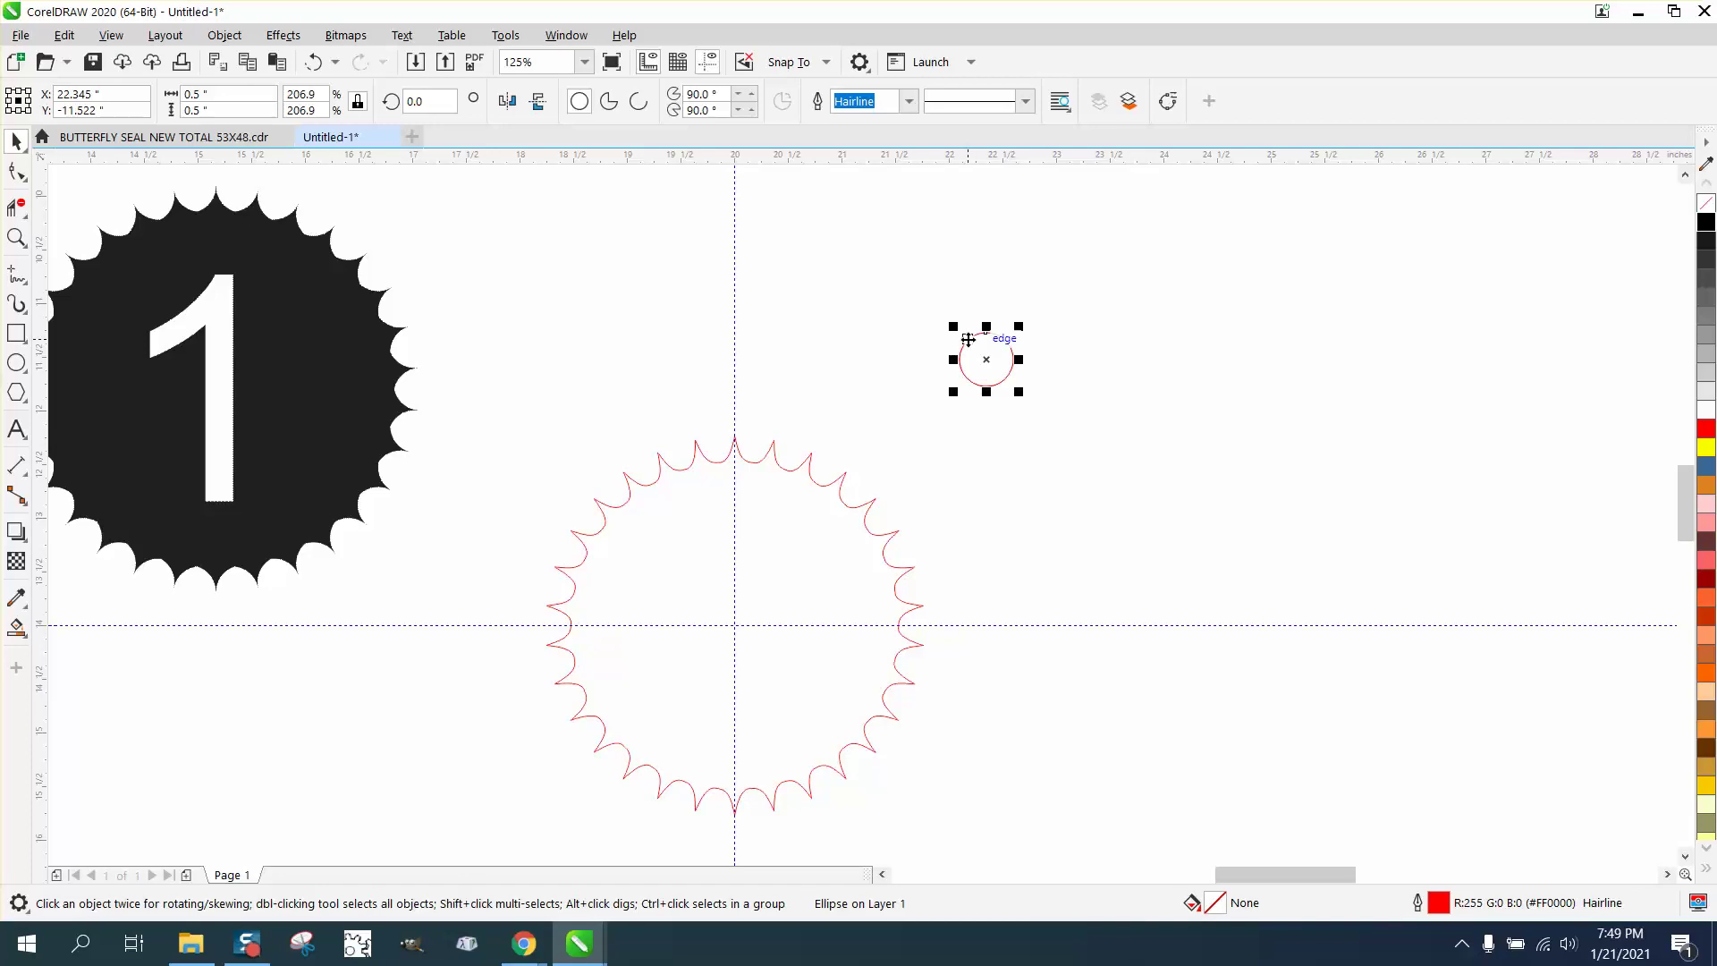
{"action": "key", "text": "ctrl+d"}
{"action": "left_click_drag", "start_coordinate": [941, 262], "coordinate": [1080, 406]}
{"action": "key", "text": "ctrl+d"}
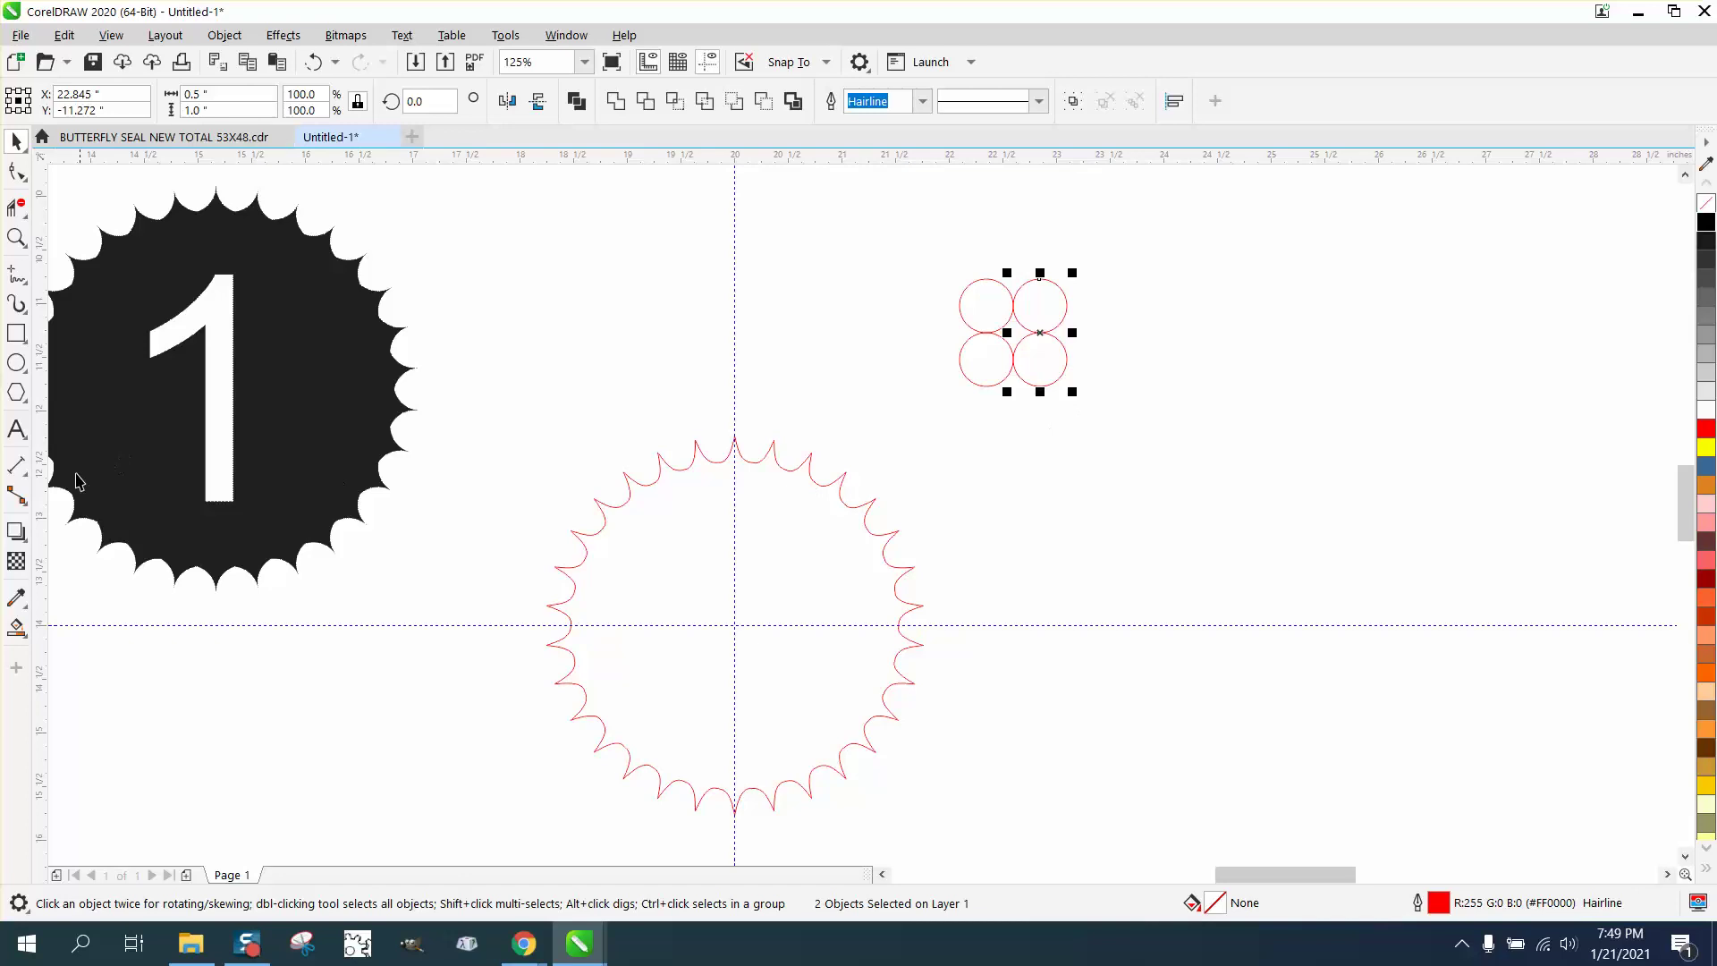
- Smart Fill the centre gap black and move the star onto the centre guide
{"action": "left_click", "coordinate": [16, 627]}
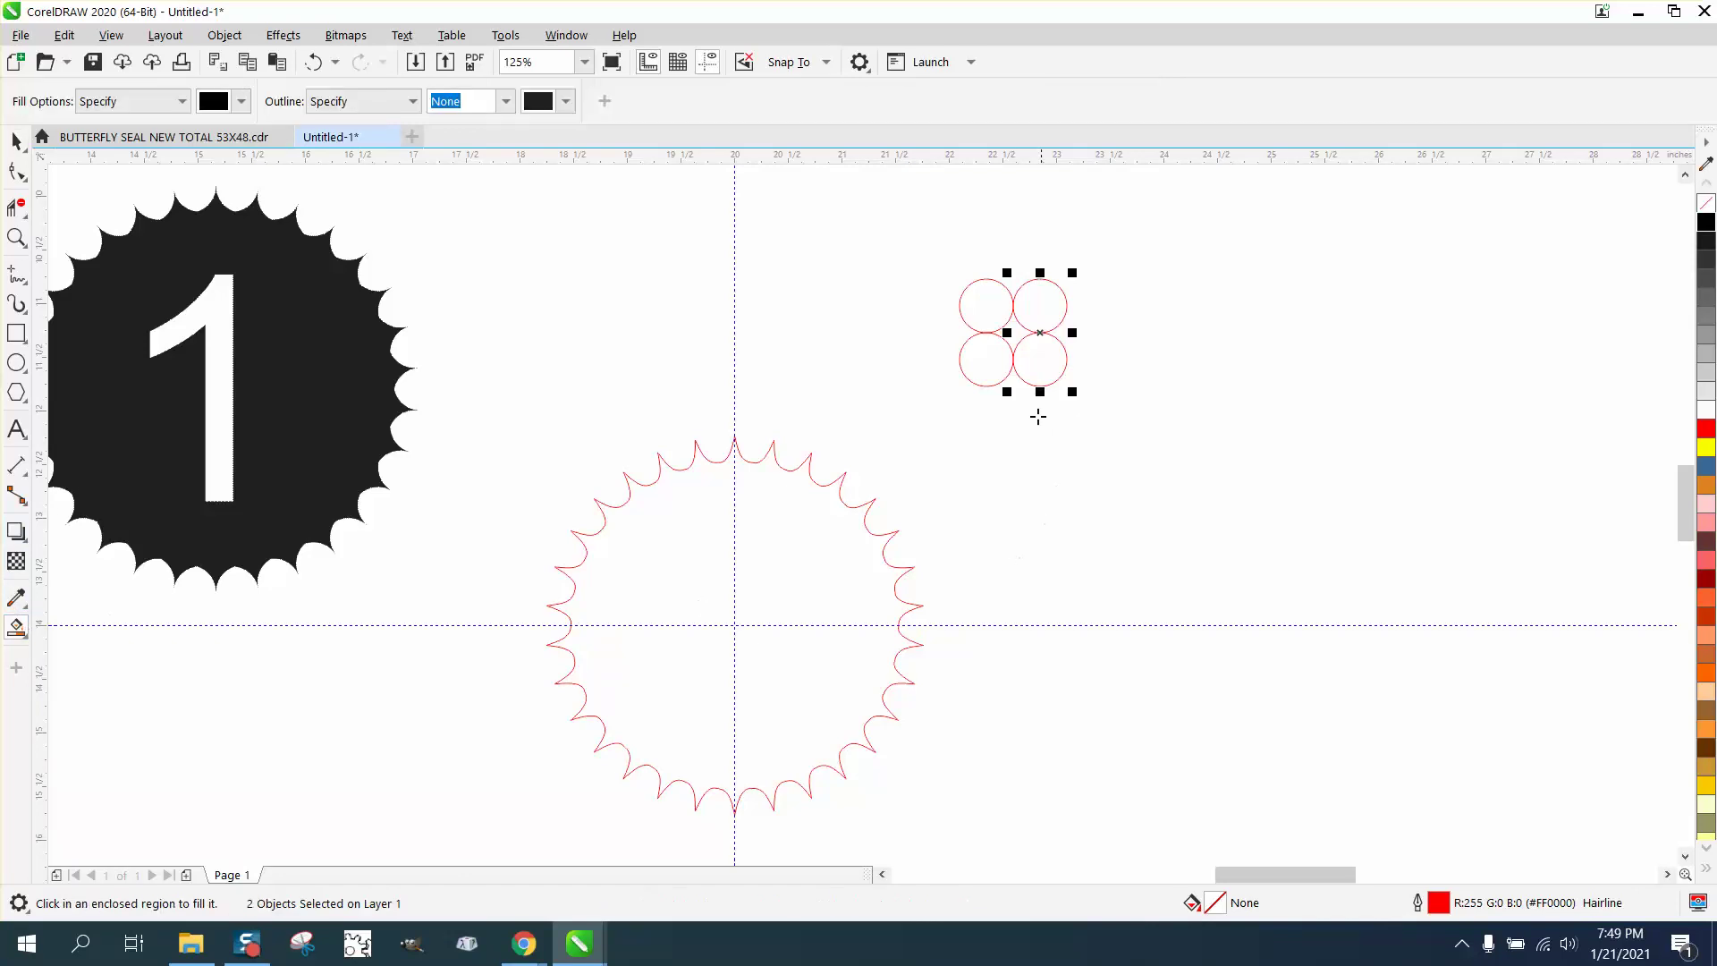
{"action": "left_click", "coordinate": [1019, 330]}
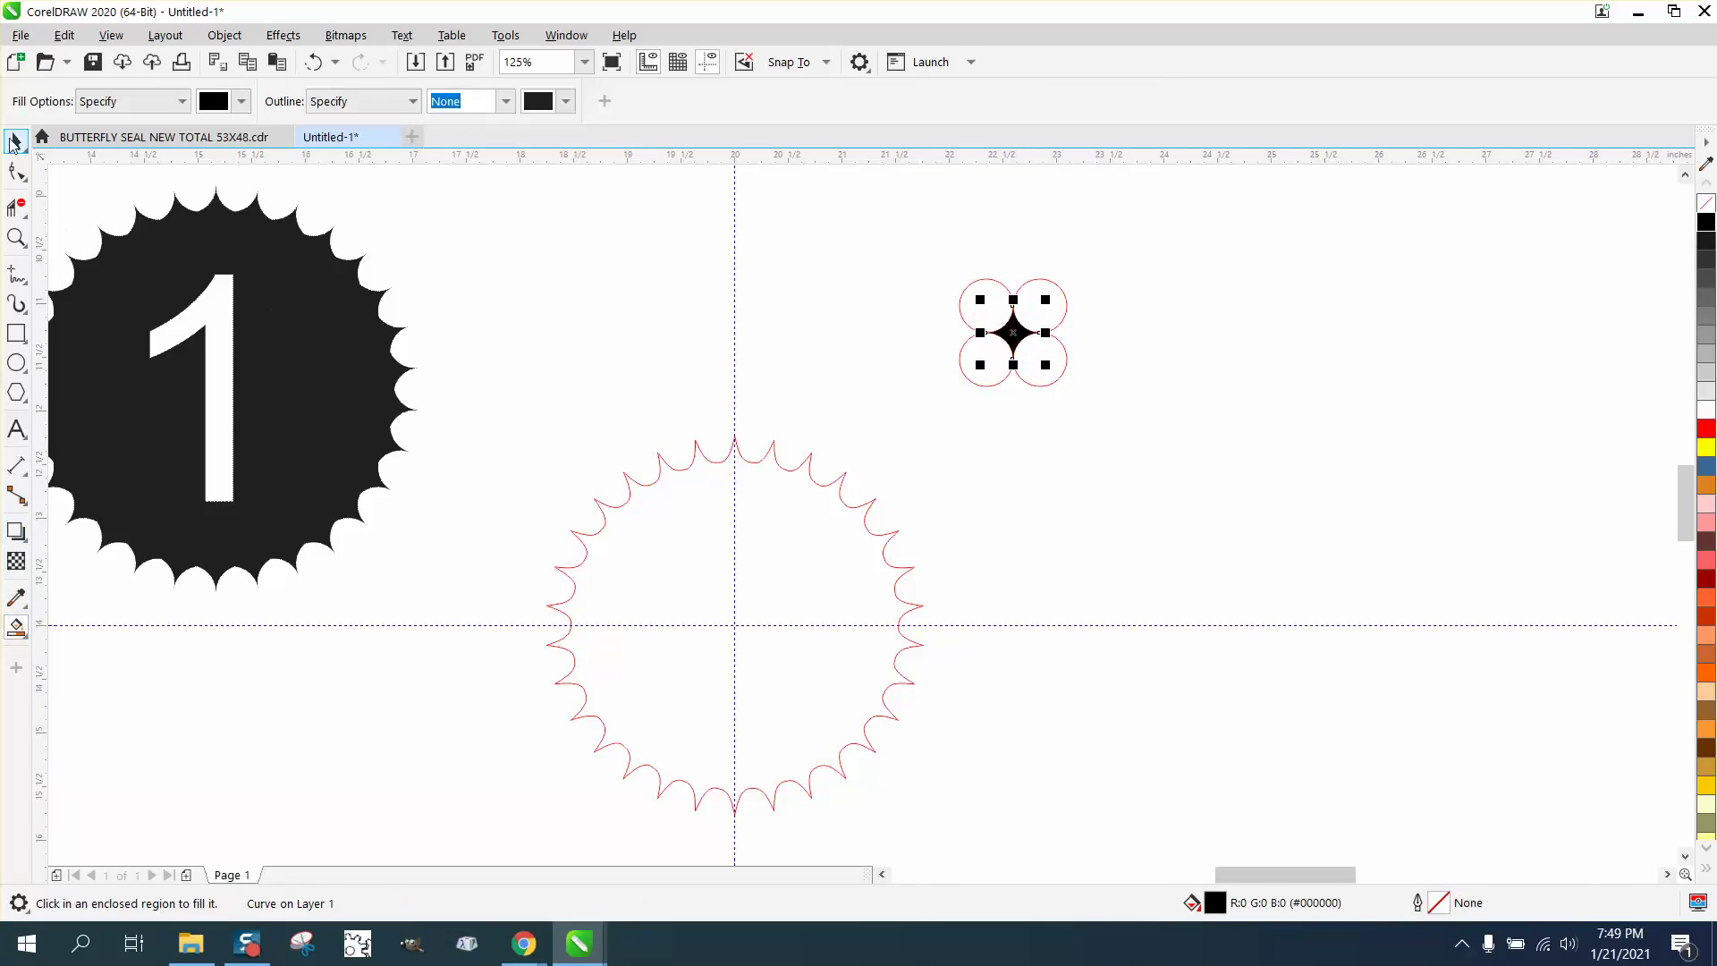
{"action": "left_click", "coordinate": [16, 141]}
{"action": "left_click_drag", "start_coordinate": [999, 332], "coordinate": [739, 471]}
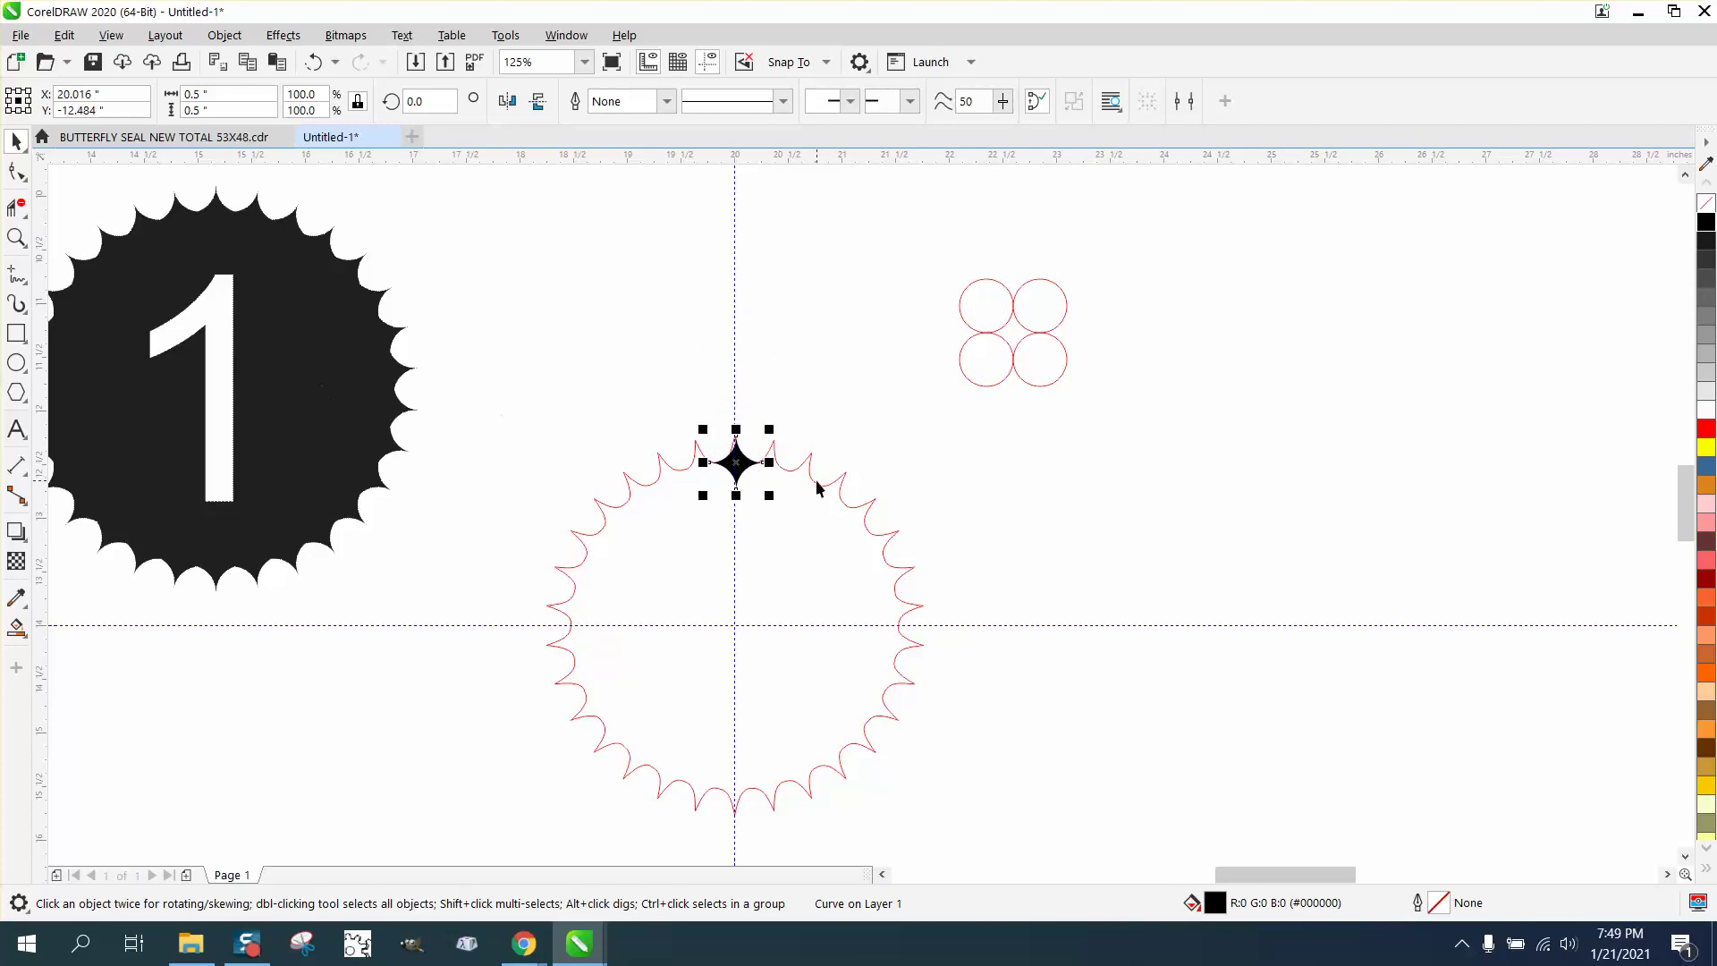
- Delete the red 30-sided polygon and zoom in on the star
{"action": "left_click", "coordinate": [825, 485]}
{"action": "key", "text": "Delete"}
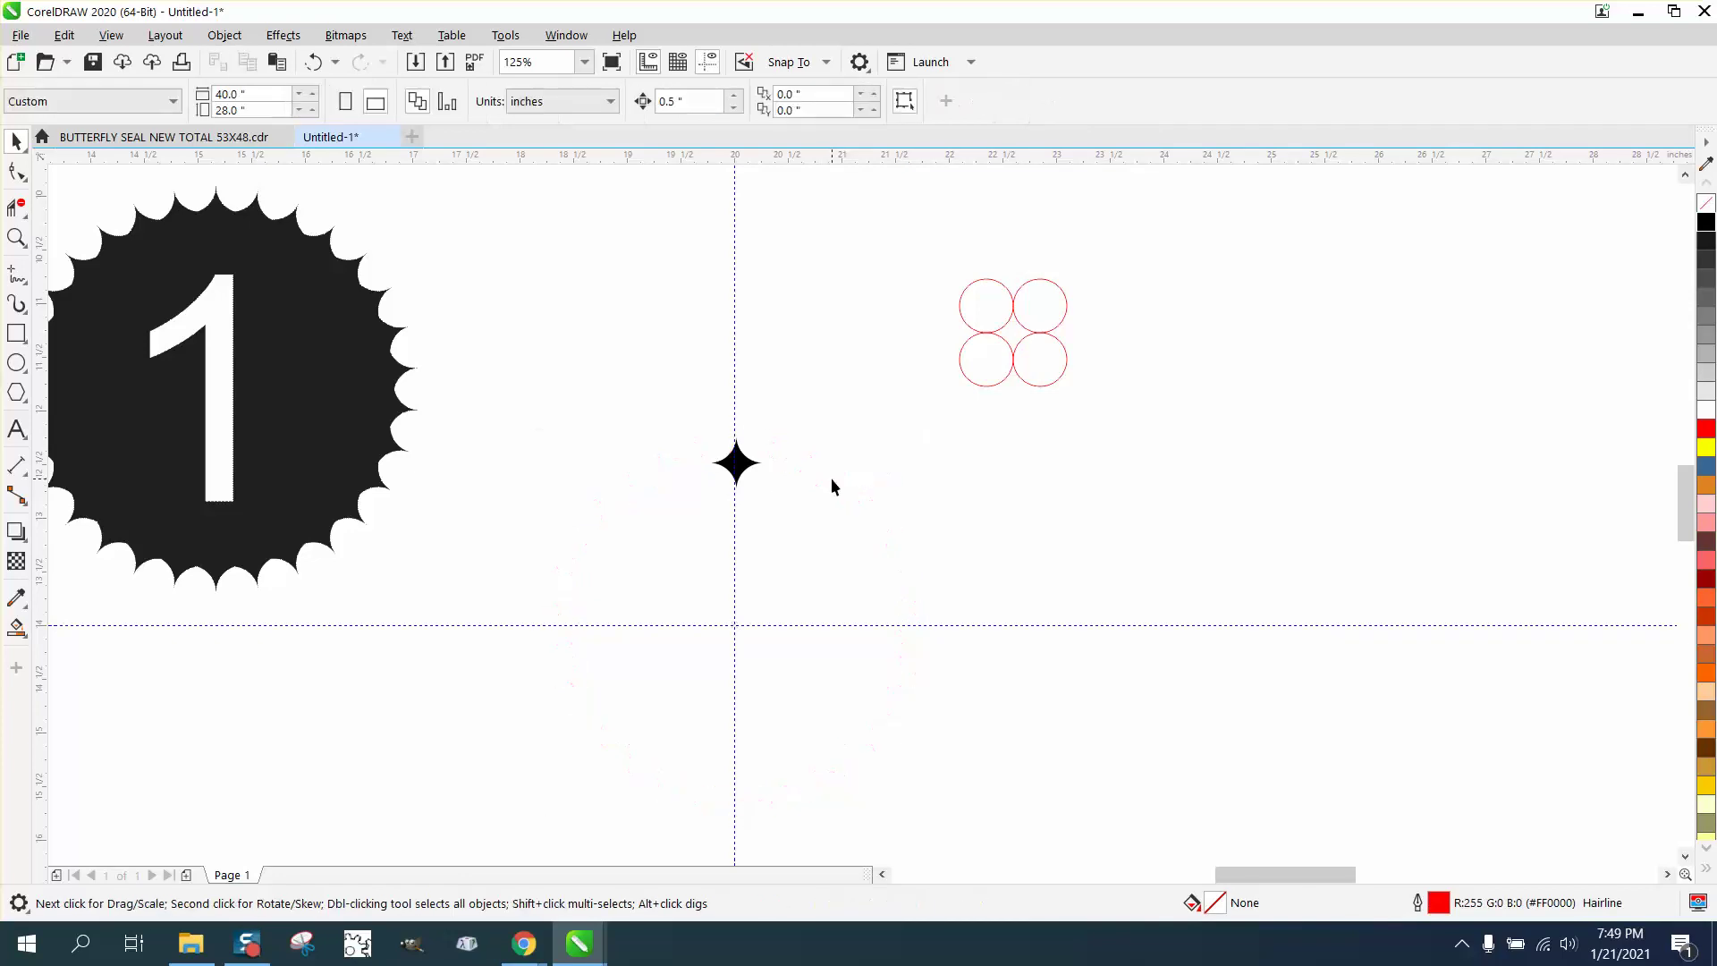
{"action": "left_click", "coordinate": [16, 237]}
{"action": "left_click", "coordinate": [736, 407]}
{"action": "mouse_move", "coordinate": [706, 433]}
{"action": "left_mouse_down"}
{"action": "mouse_move", "coordinate": [824, 486]}
{"action": "mouse_move", "coordinate": [882, 551]}
{"action": "left_mouse_up"}
{"action": "right_click", "coordinate": [796, 461]}
{"action": "right_click", "coordinate": [767, 453]}
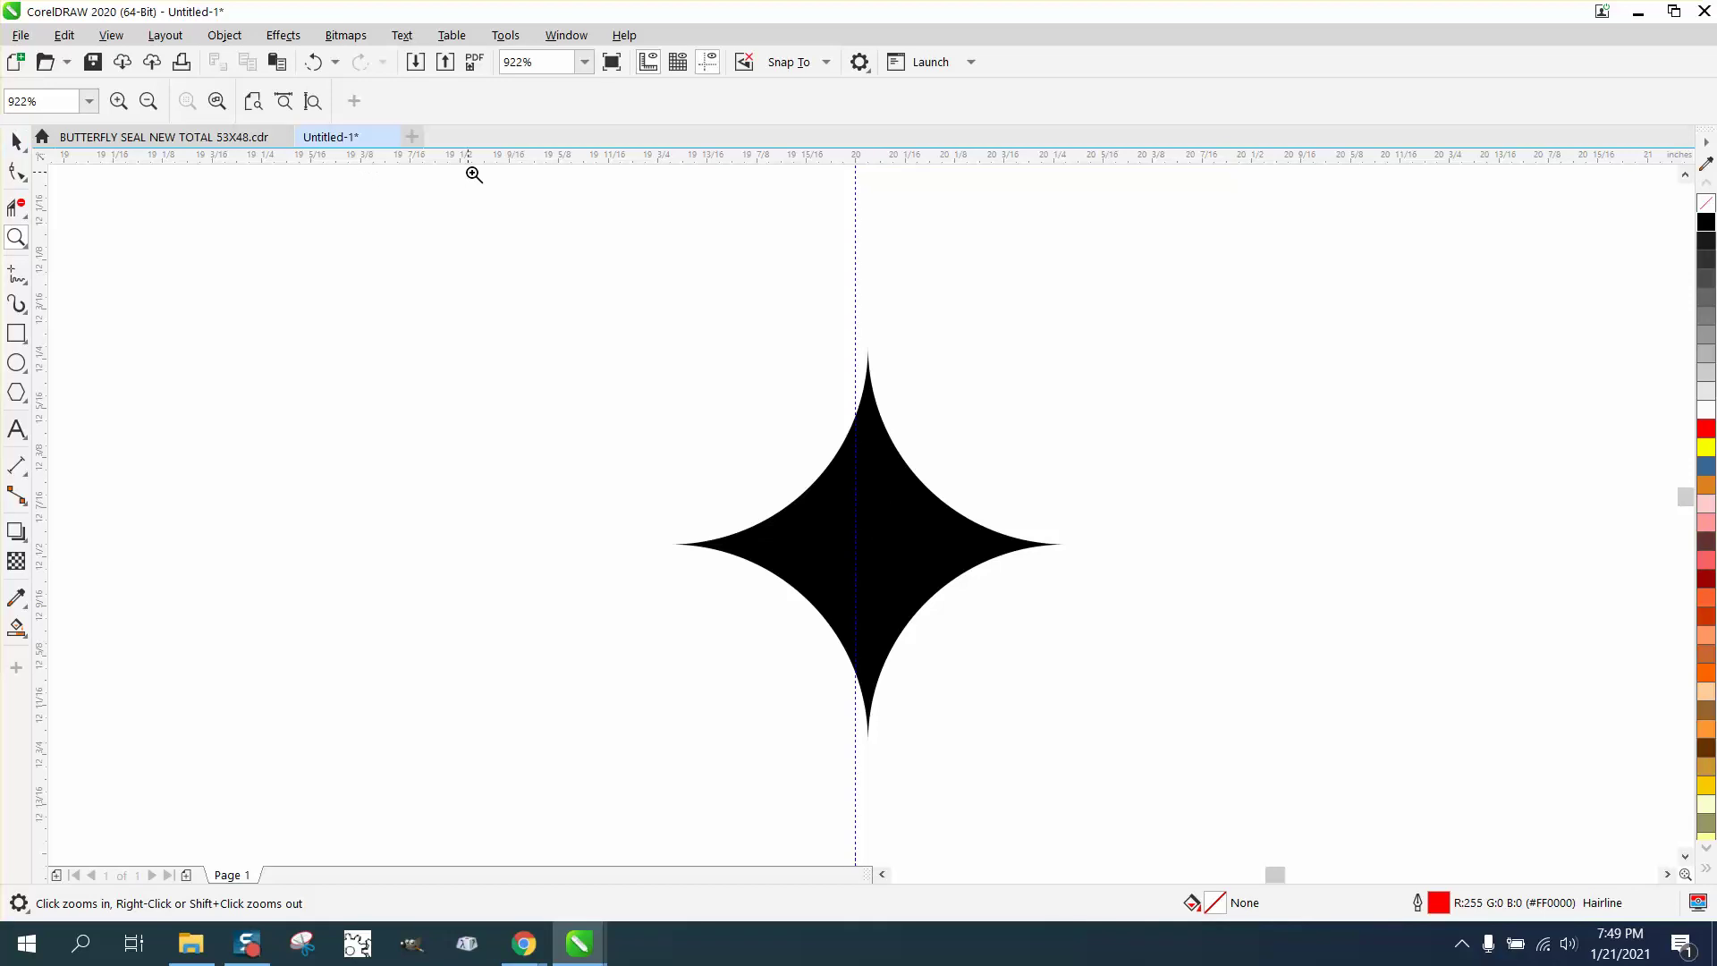
- Align the horizontal guide to the star's tip and move the star up to the upper guide
{"action": "left_click_drag", "start_coordinate": [826, 363], "coordinate": [837, 350]}
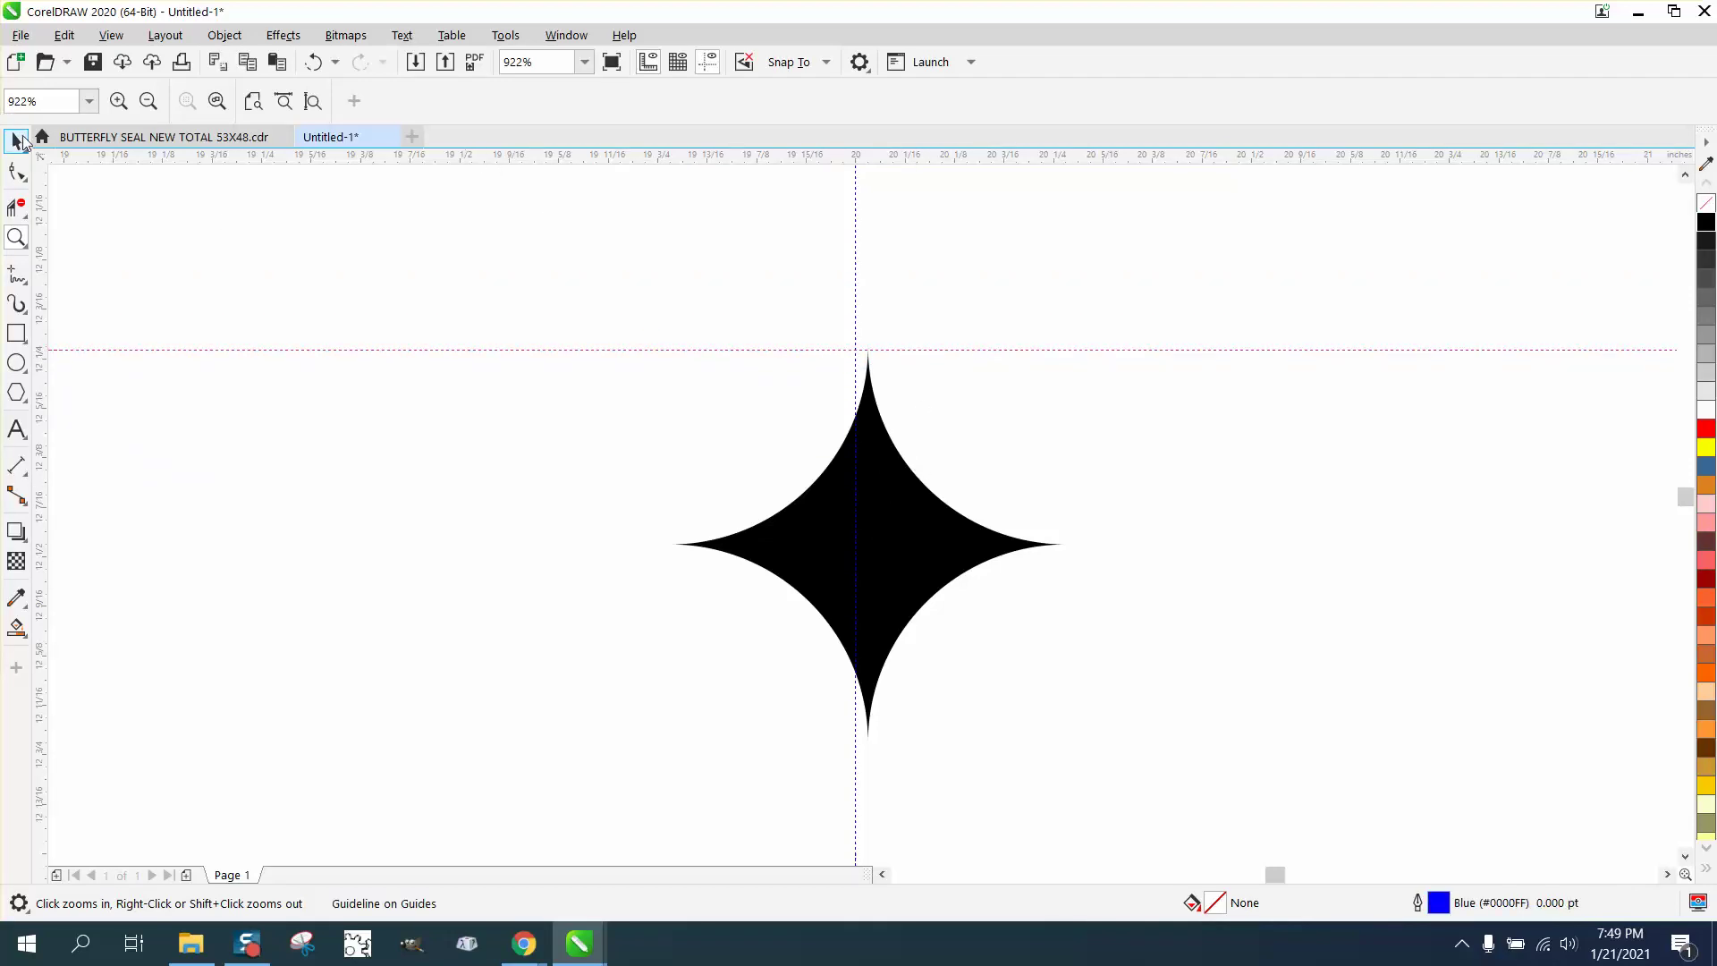
{"action": "key", "text": "space"}
{"action": "left_click", "coordinate": [884, 527]}
{"action": "scroll", "coordinate": [882, 521], "scroll_direction": "down", "scroll_amount": 8}
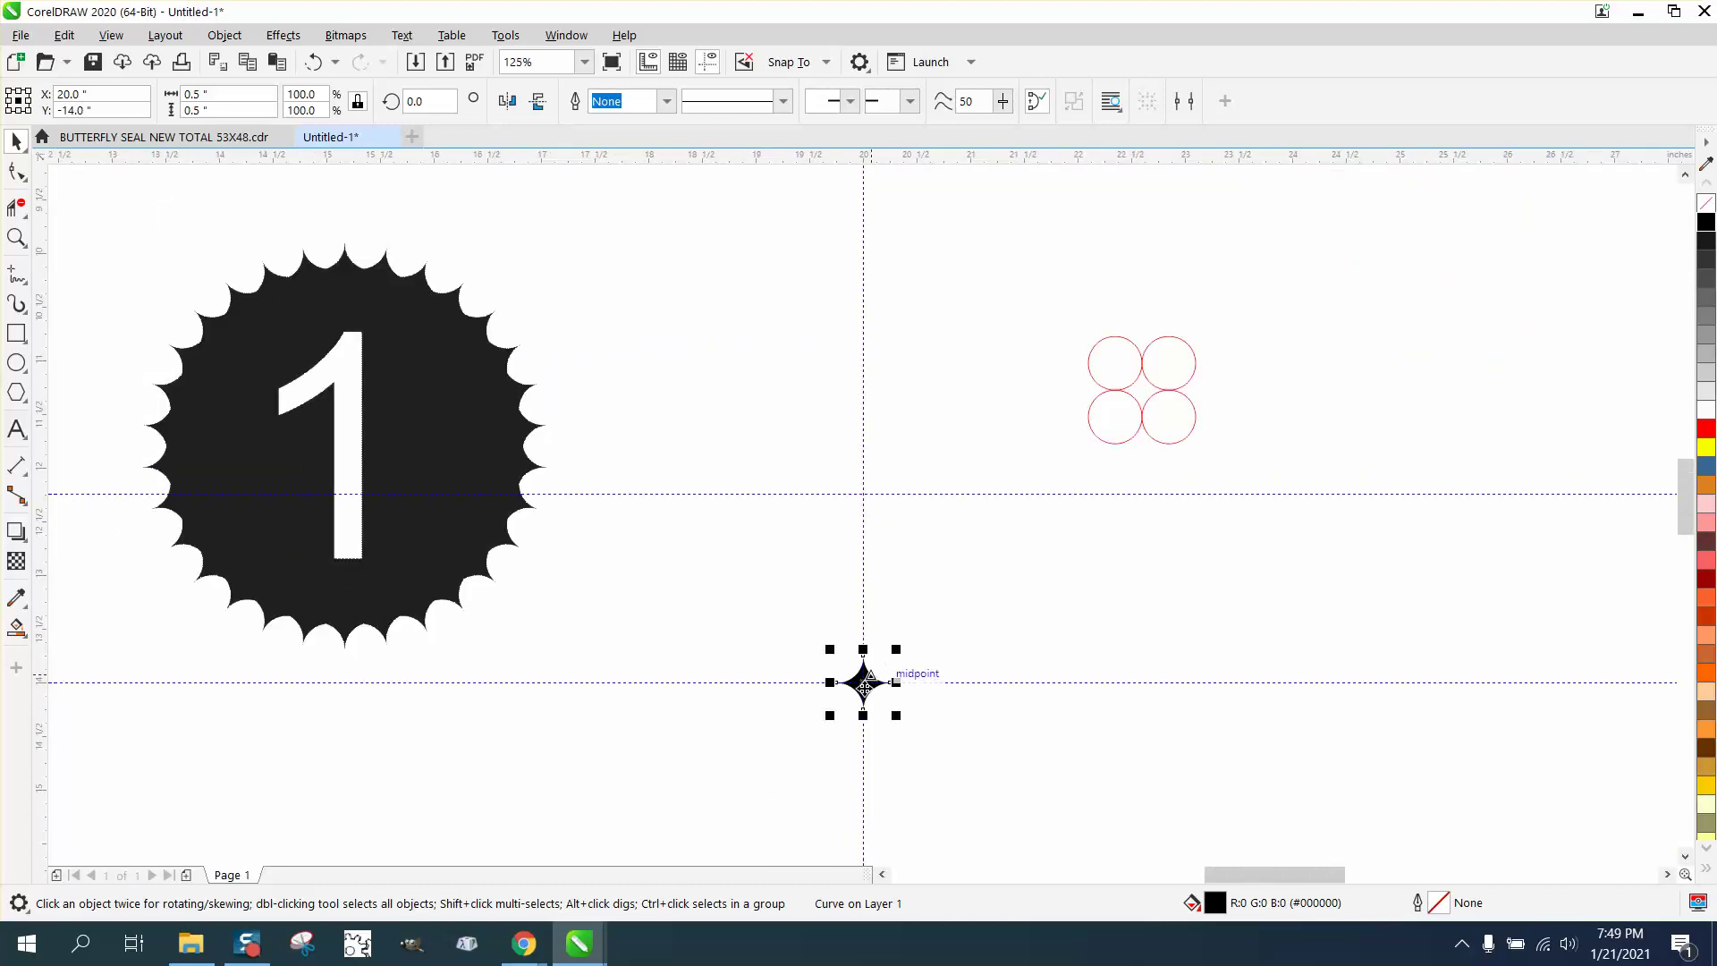
{"action": "left_click_drag", "start_coordinate": [868, 685], "coordinate": [874, 527]}
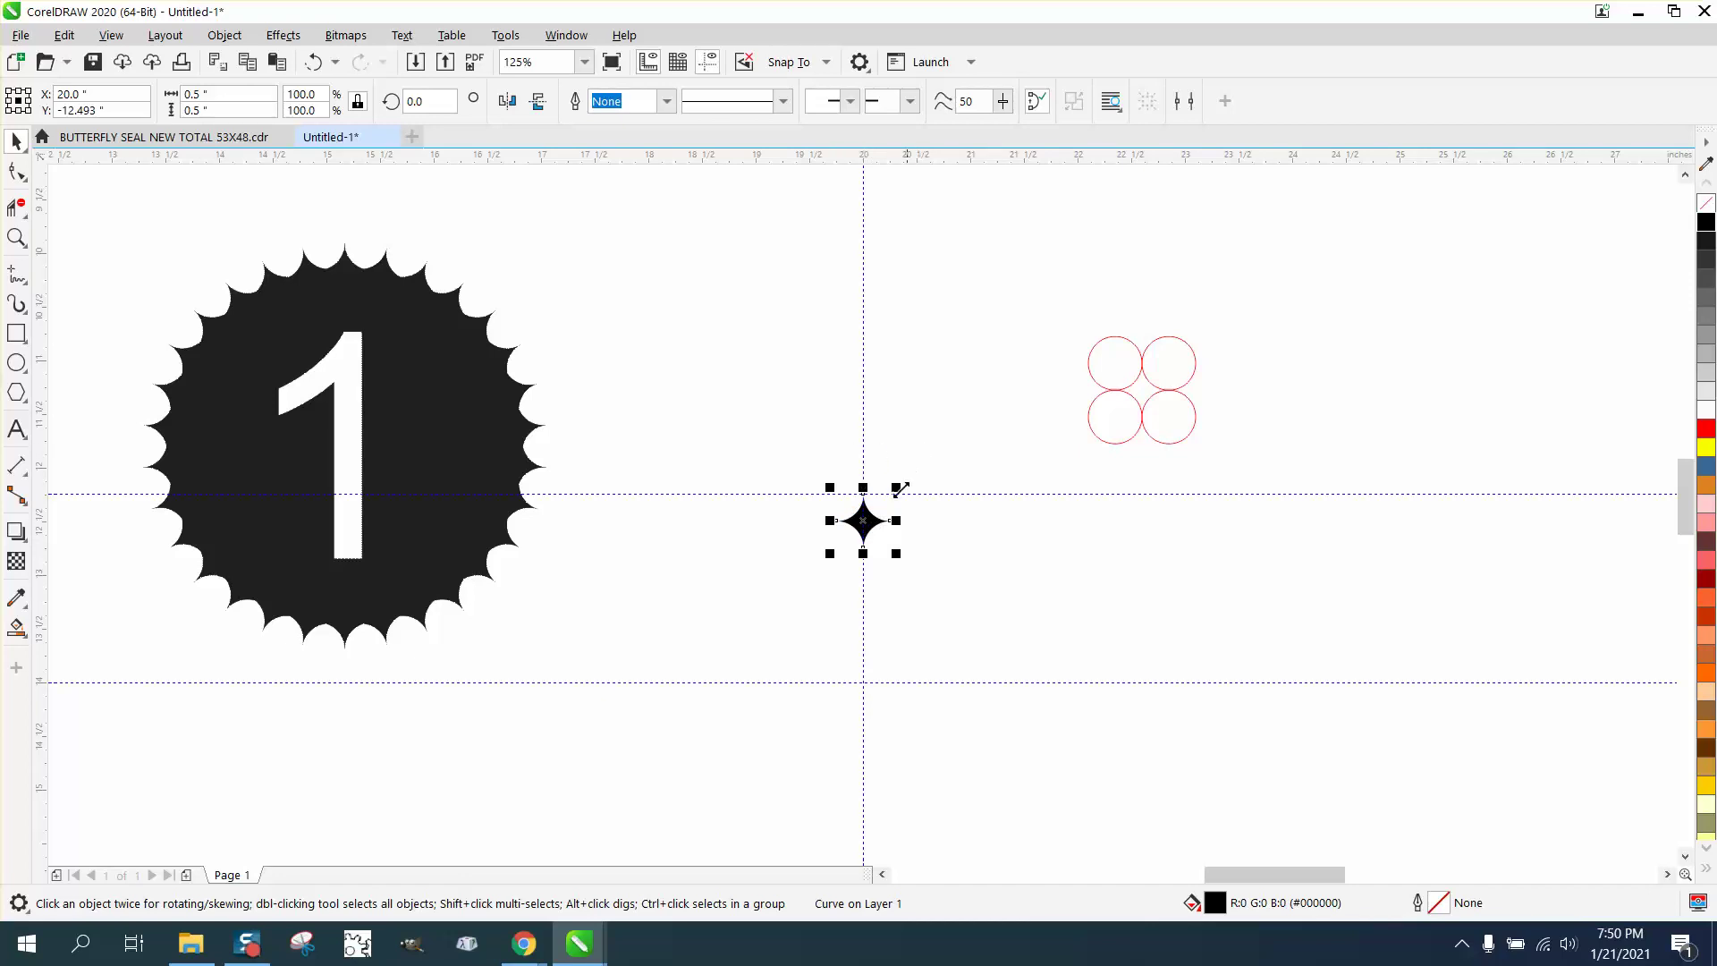
{"action": "left_click", "coordinate": [863, 520]}
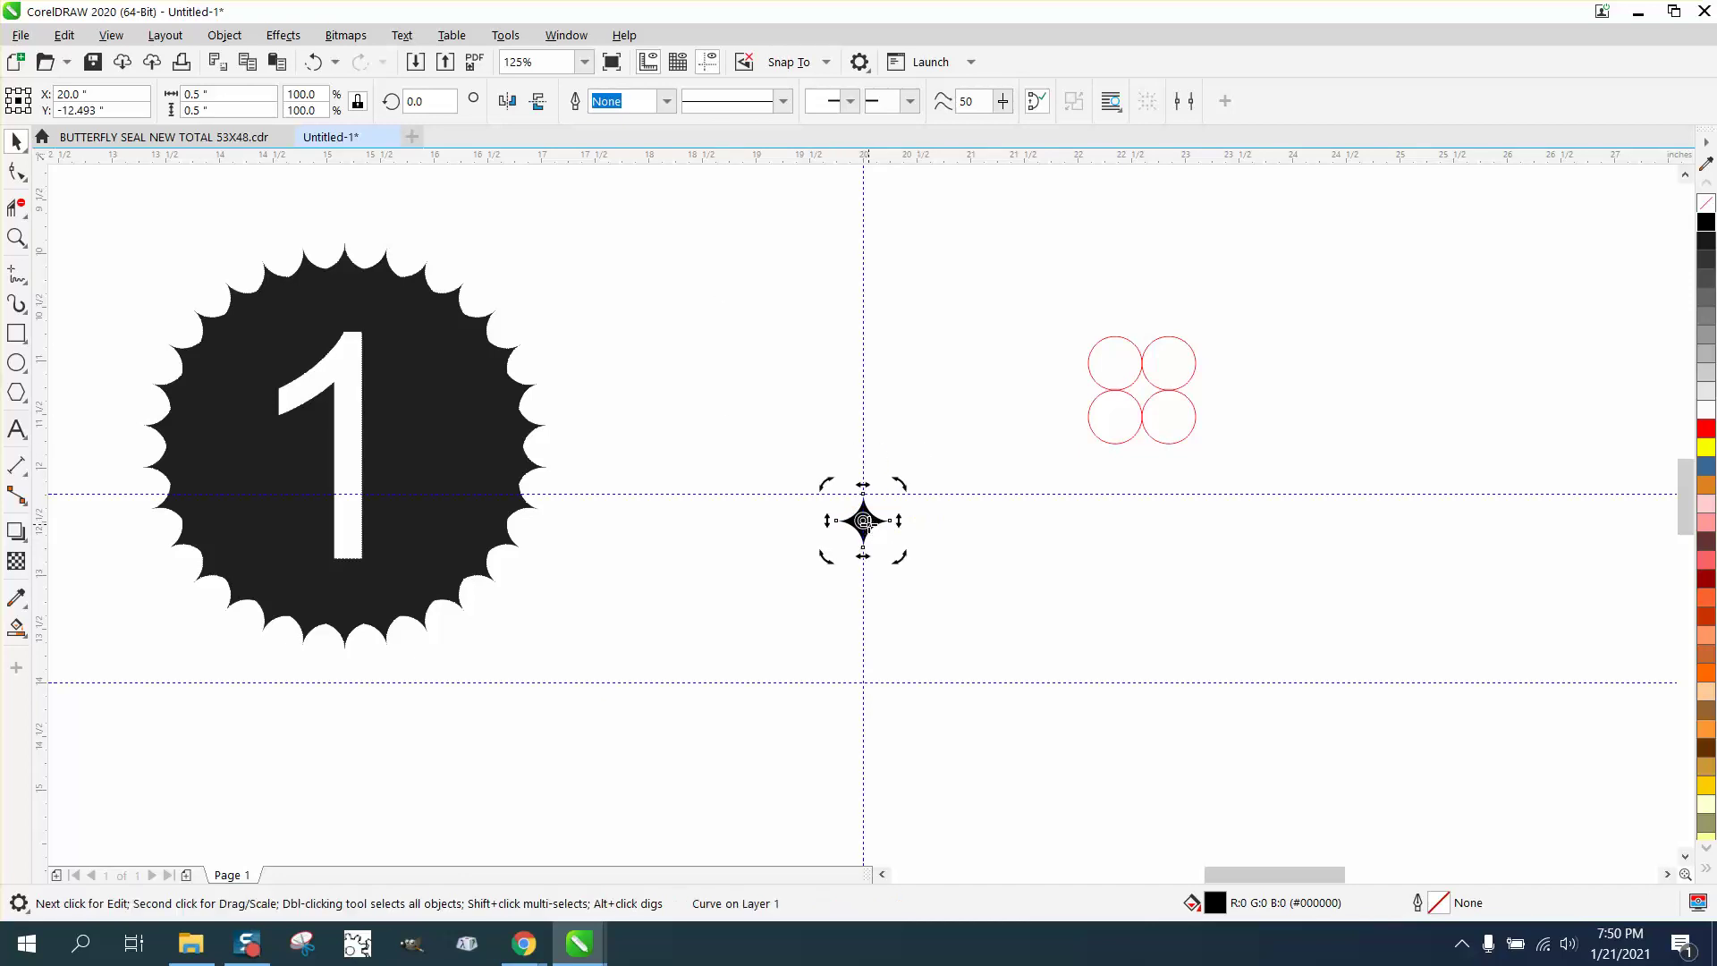
{"action": "left_click", "coordinate": [915, 629]}
{"action": "left_click", "coordinate": [866, 521]}
- Open the Rotate transform docker and trial 30 rotated copies, then undo them
{"action": "left_click", "coordinate": [866, 521]}
{"action": "left_click", "coordinate": [555, 41]}
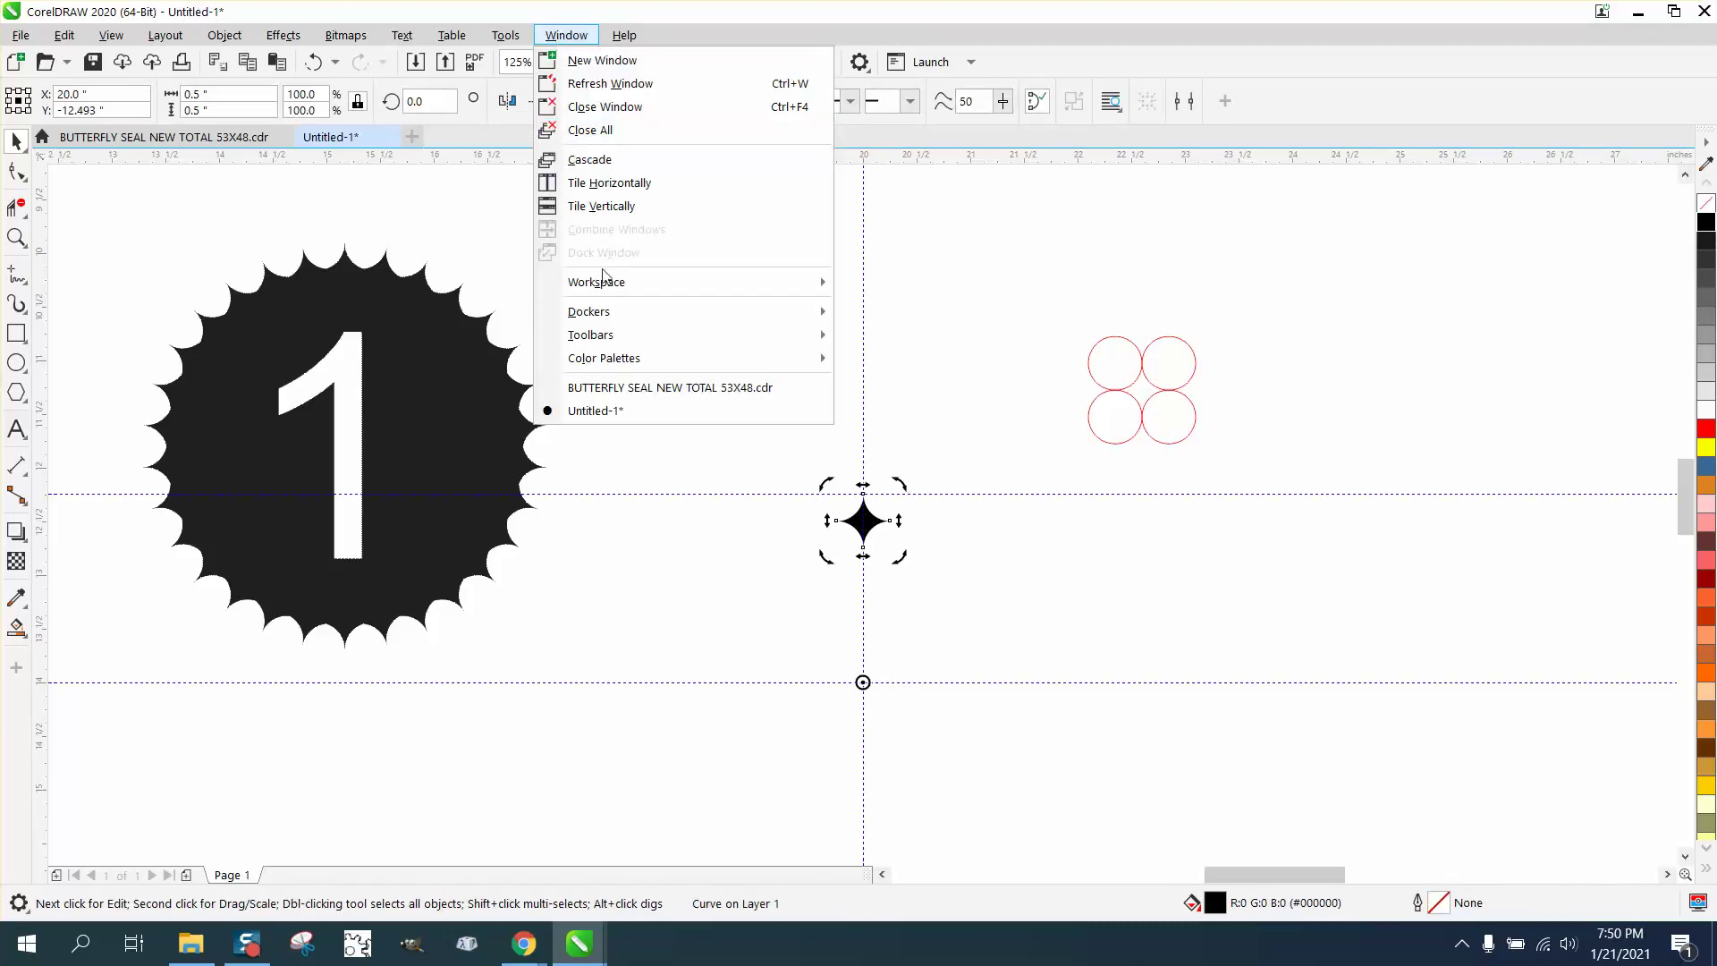
{"action": "mouse_move", "coordinate": [604, 318]}
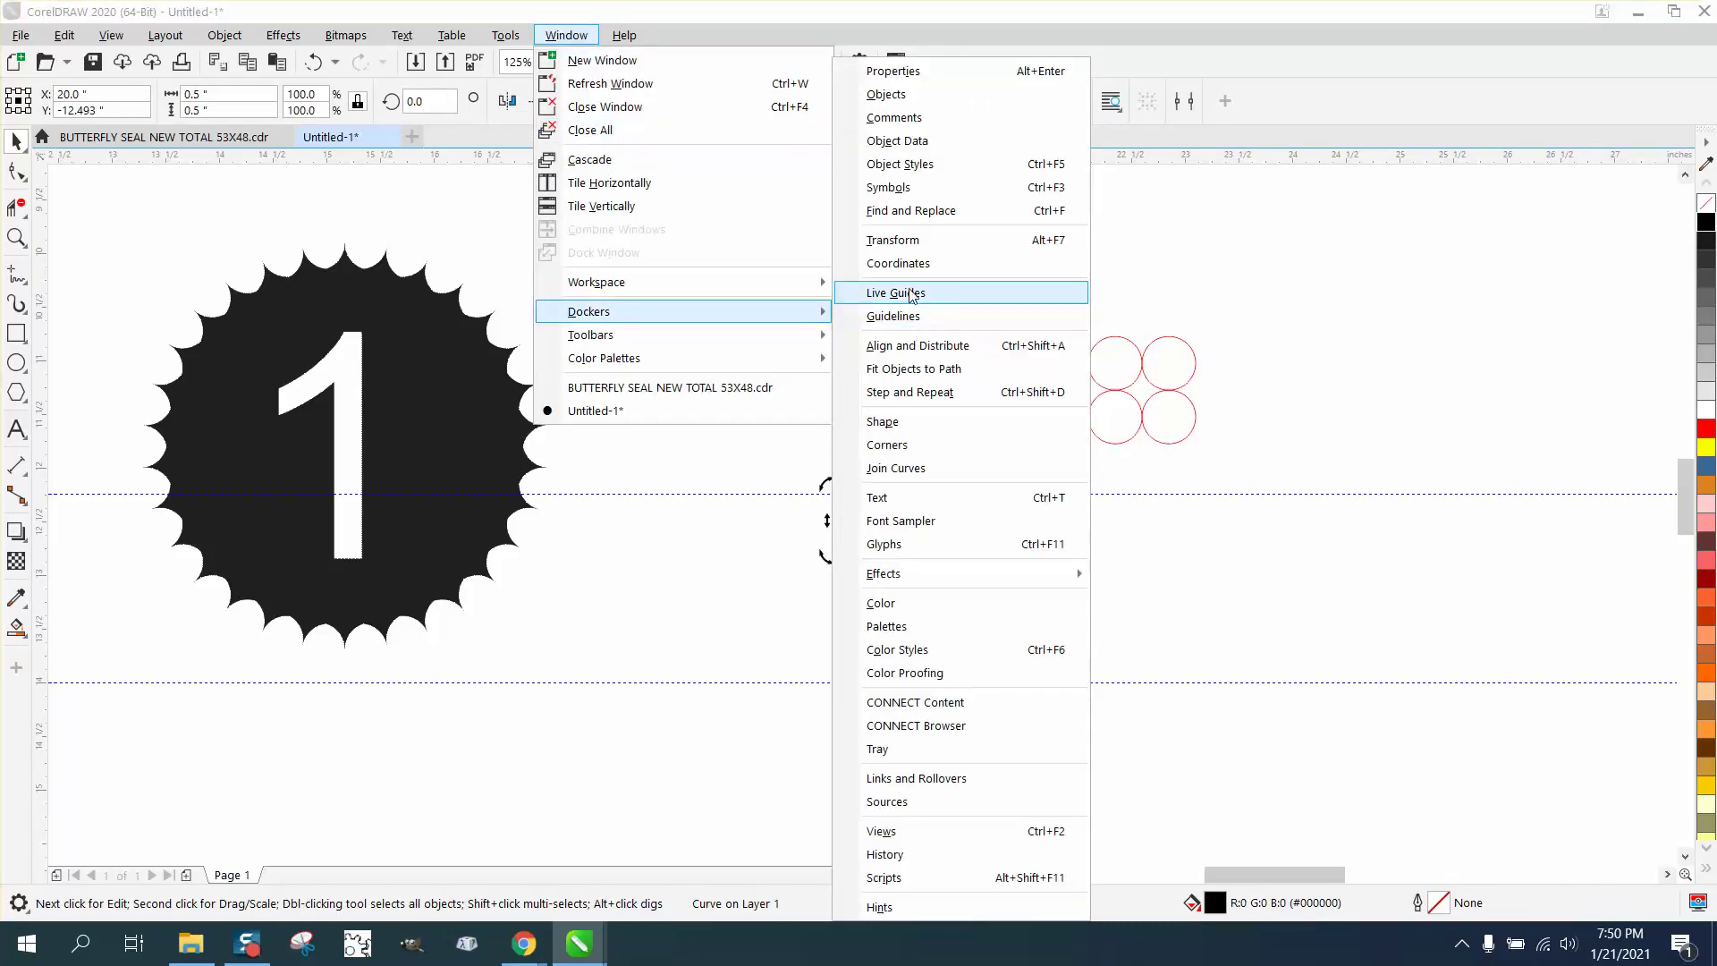
{"action": "left_click", "coordinate": [910, 241]}
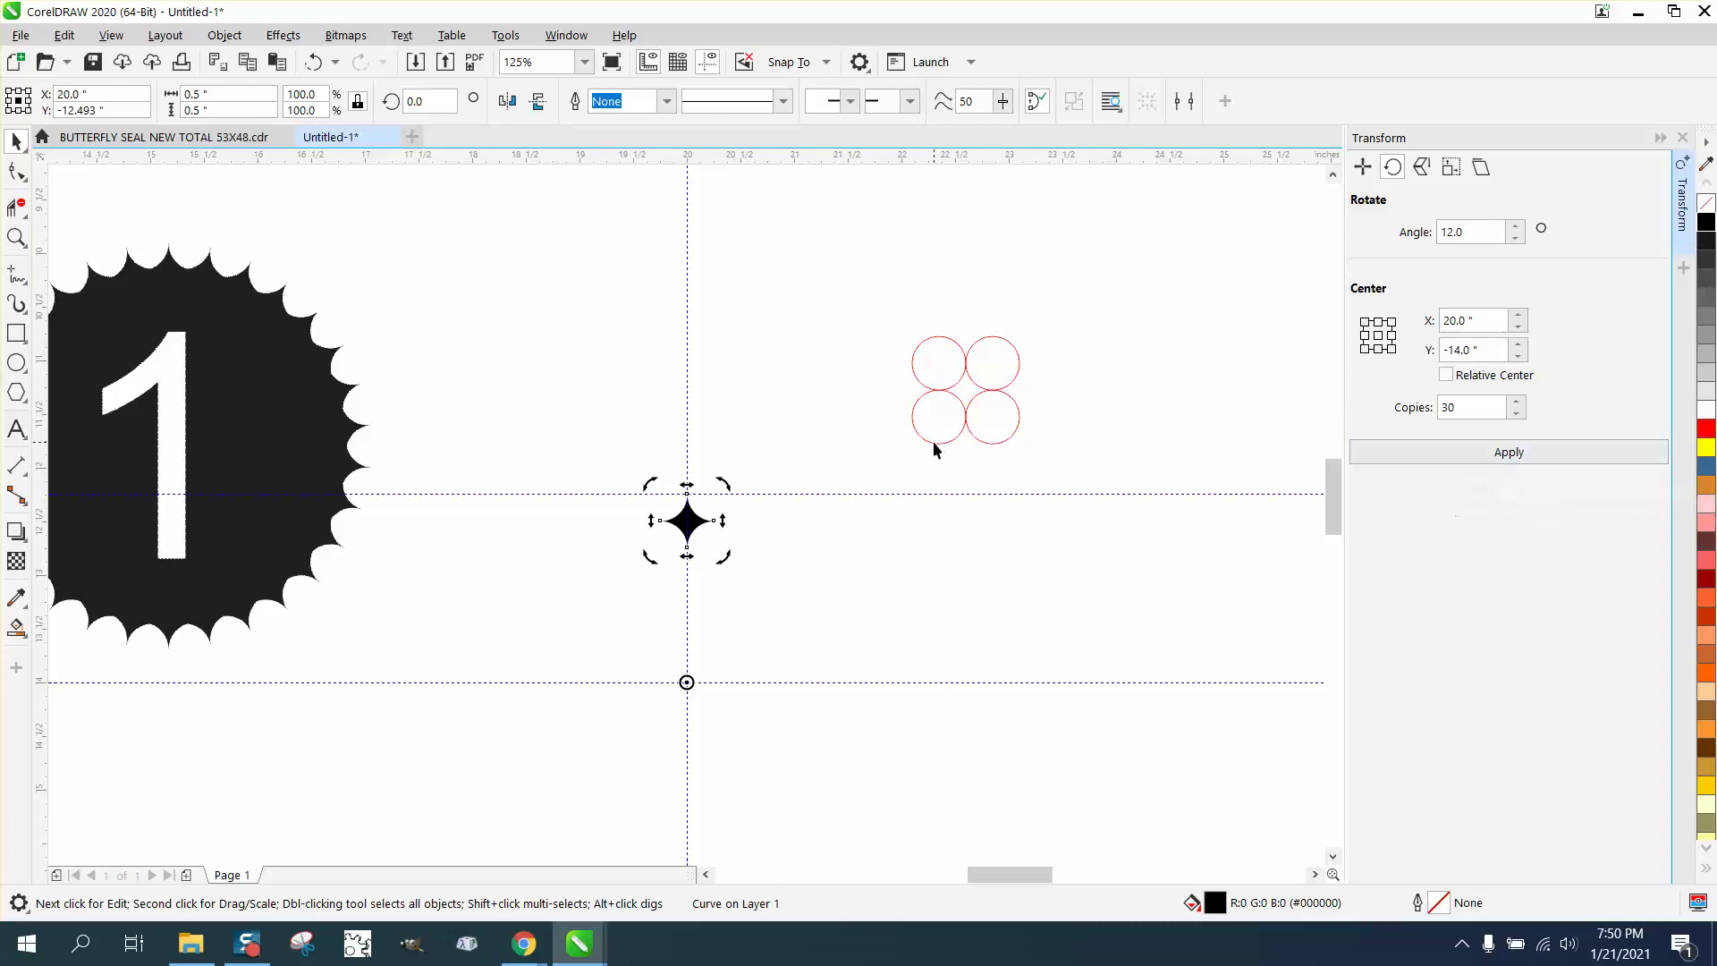
{"action": "left_click", "coordinate": [1528, 459]}
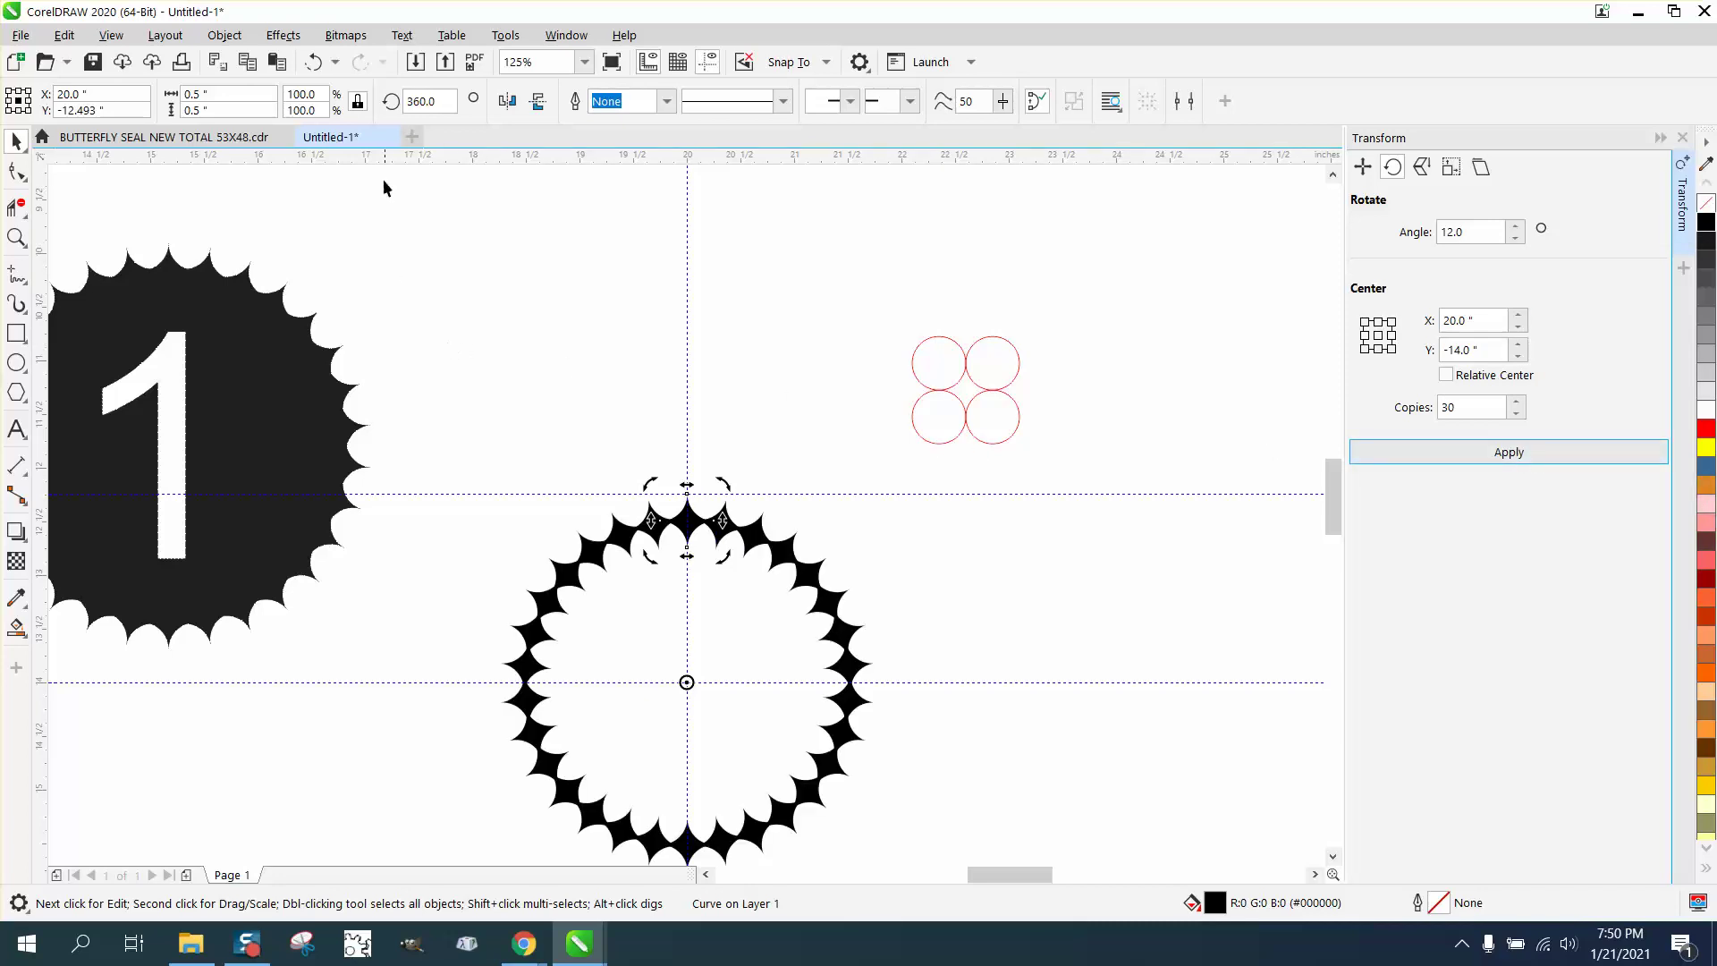
{"action": "left_click", "coordinate": [313, 63]}
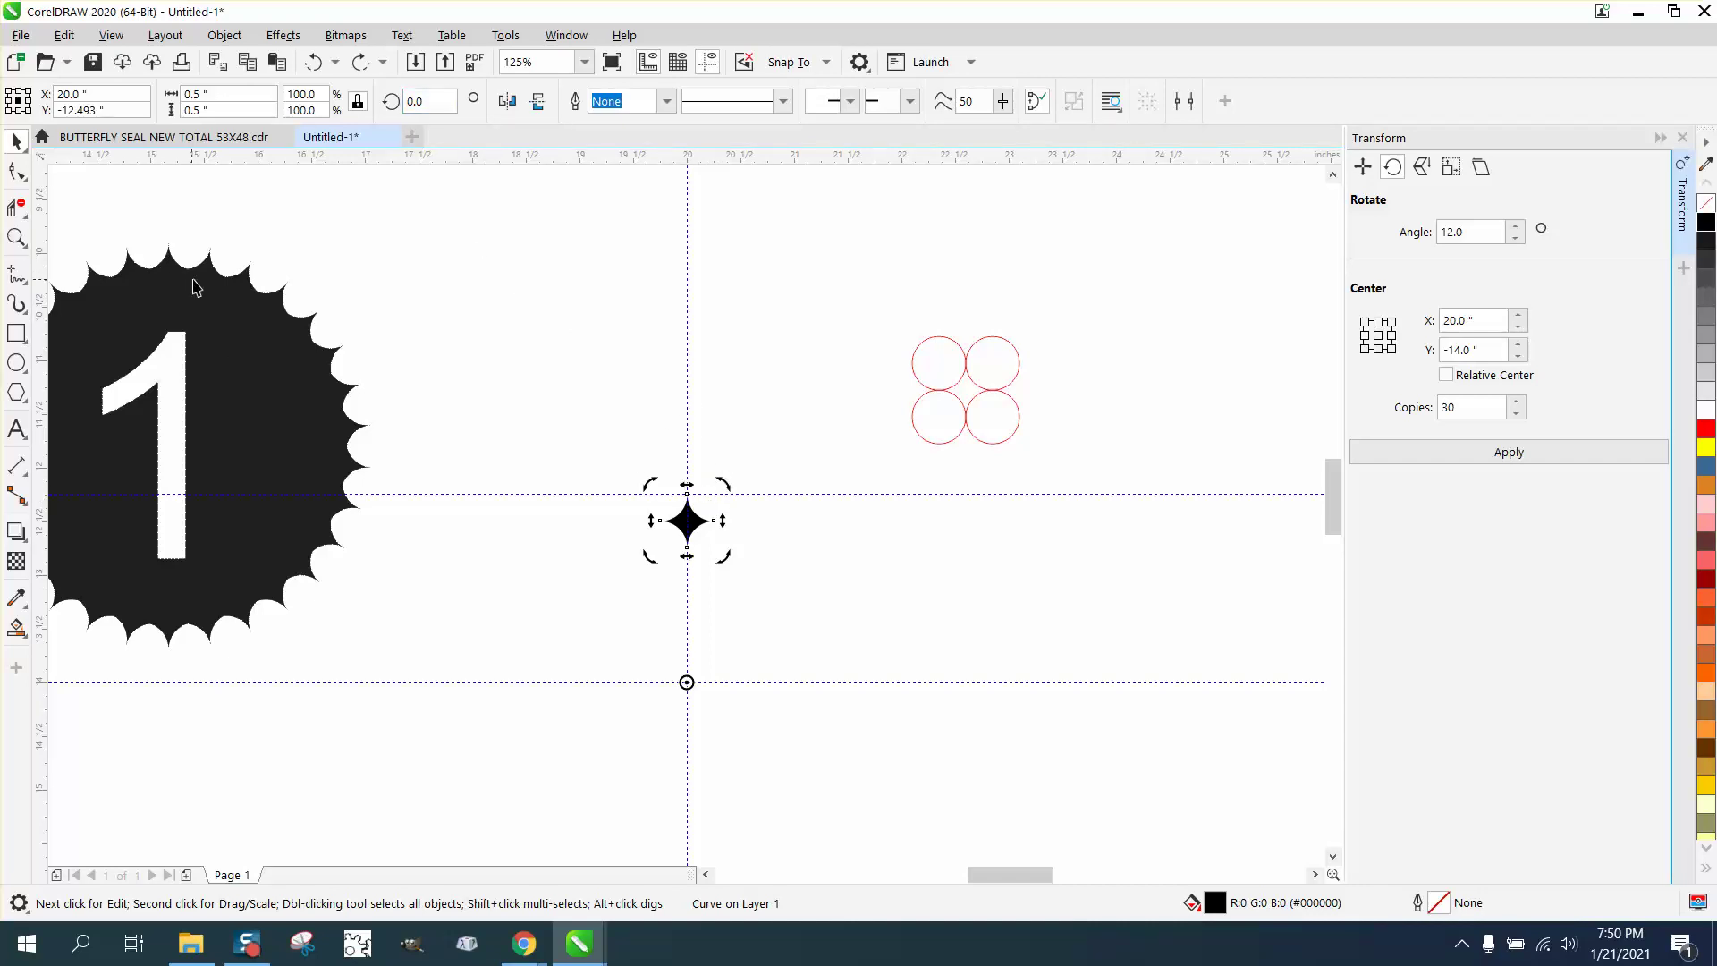
- Zoom in on the star in rotation mode, discarding a test rotated copy
{"action": "left_click", "coordinate": [17, 237]}
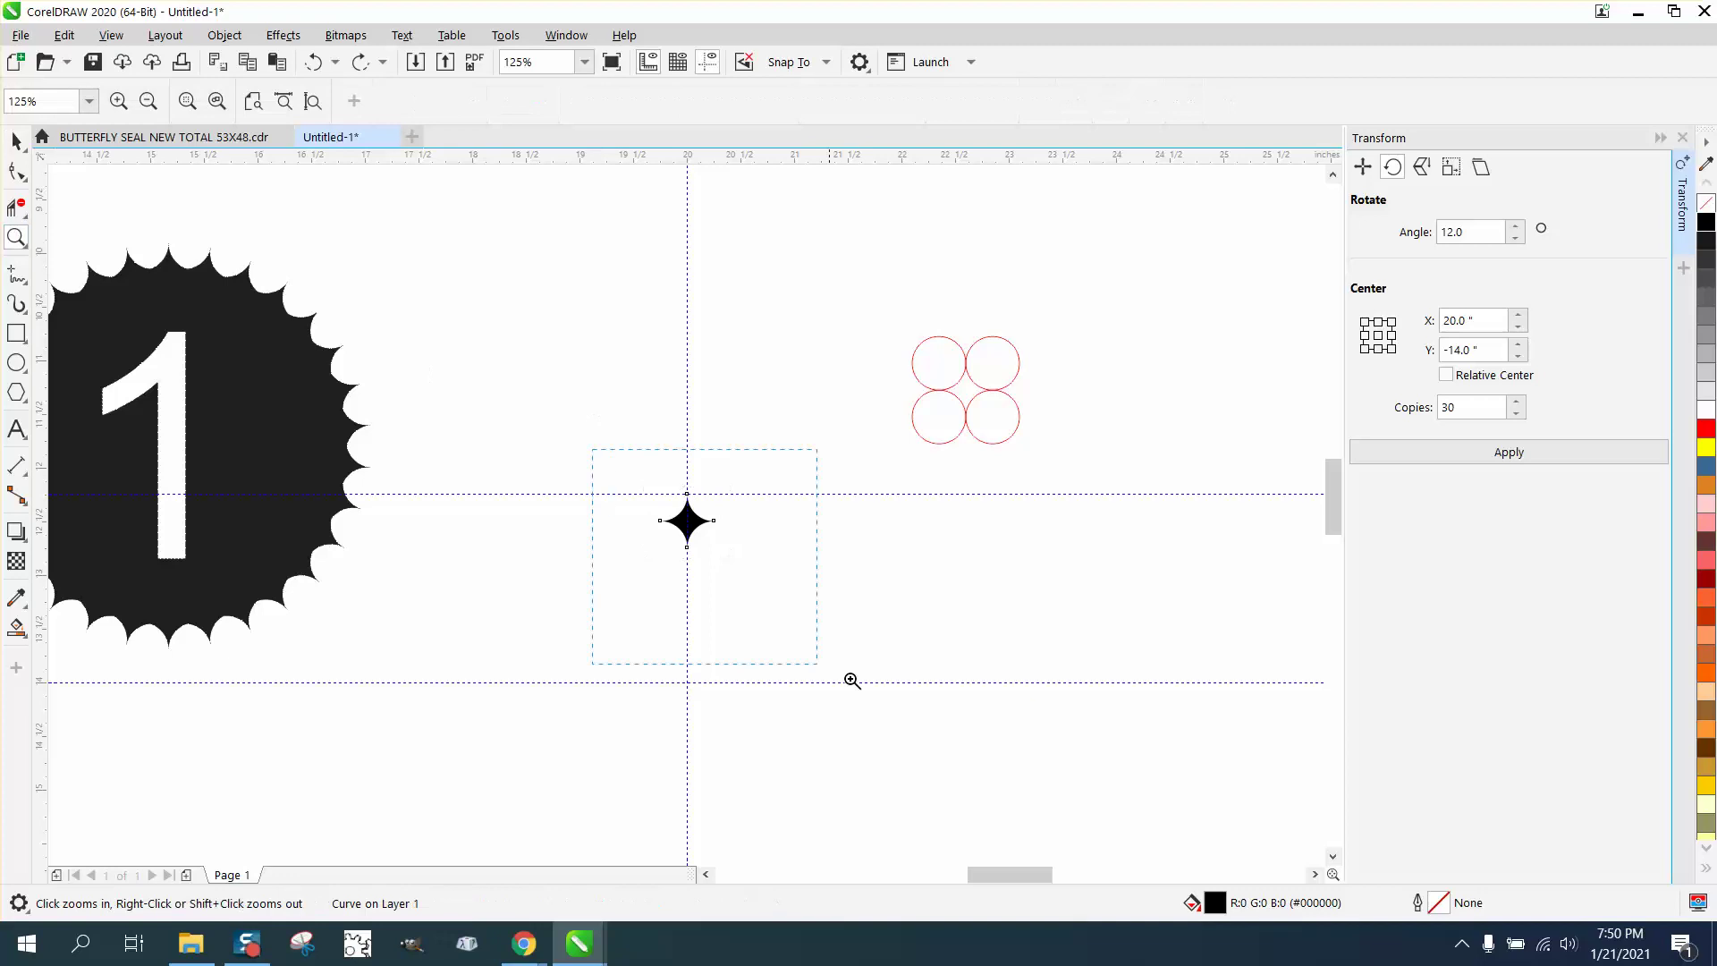
{"action": "left_click_drag", "start_coordinate": [942, 700], "coordinate": [942, 700]}
{"action": "key", "text": "space"}
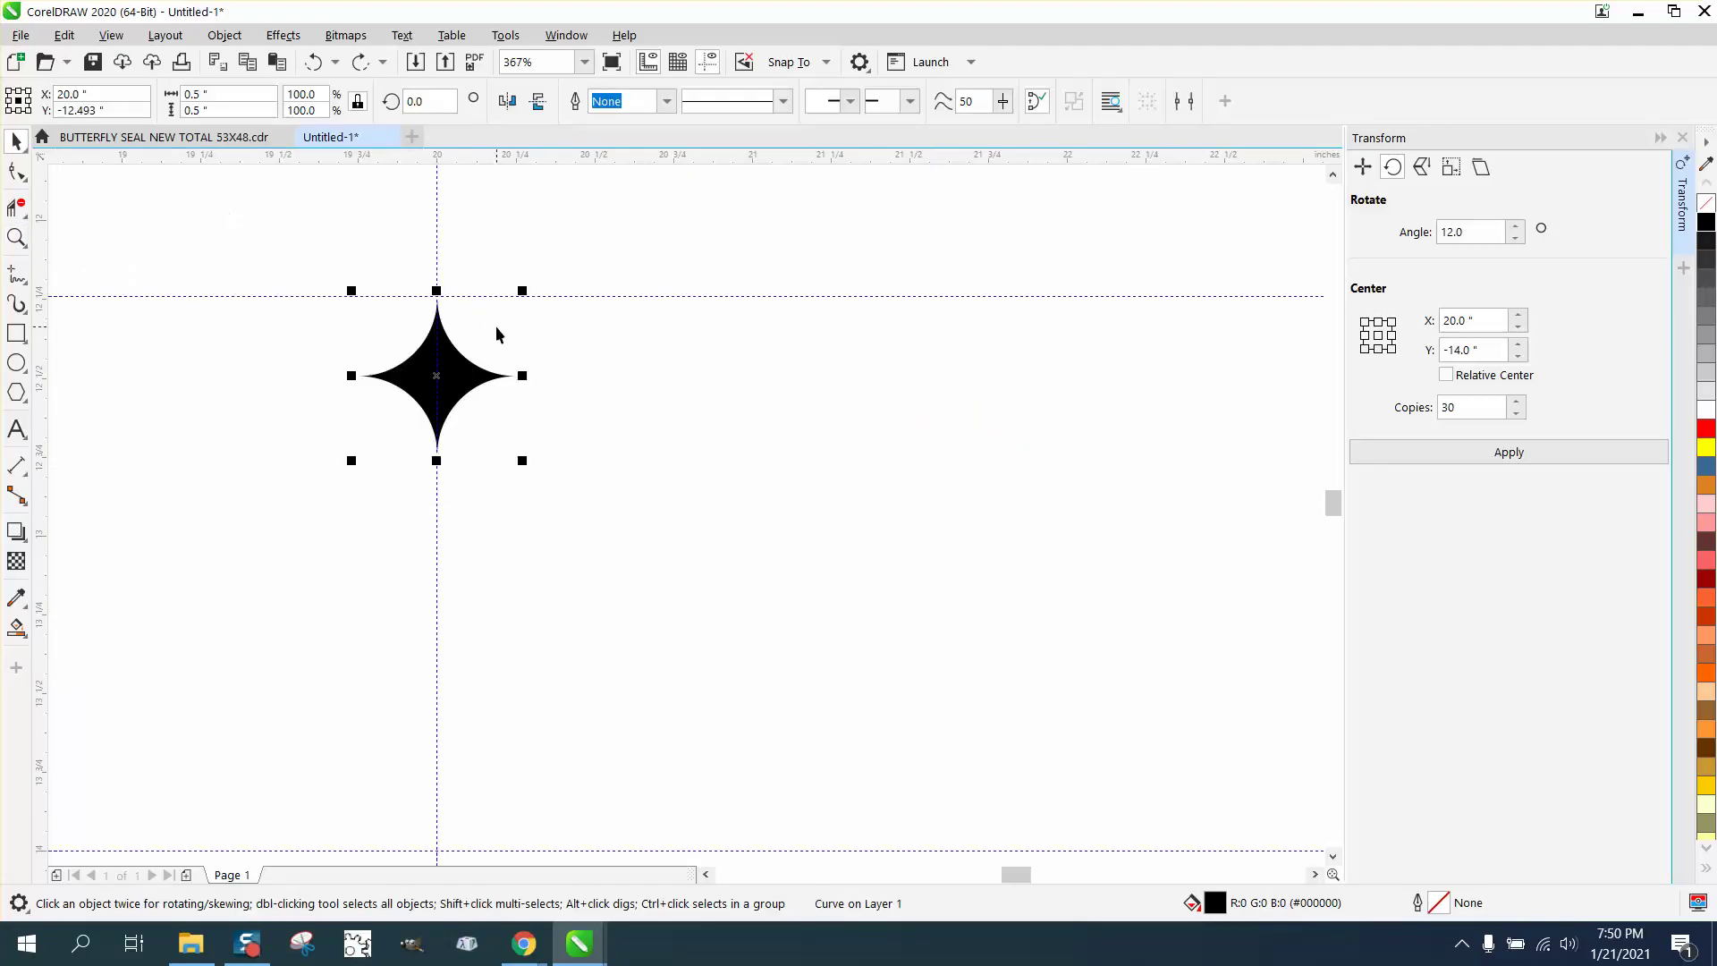
{"action": "scroll", "coordinate": [484, 331], "scroll_direction": "down", "scroll_amount": 3}
{"action": "left_click", "coordinate": [455, 345]}
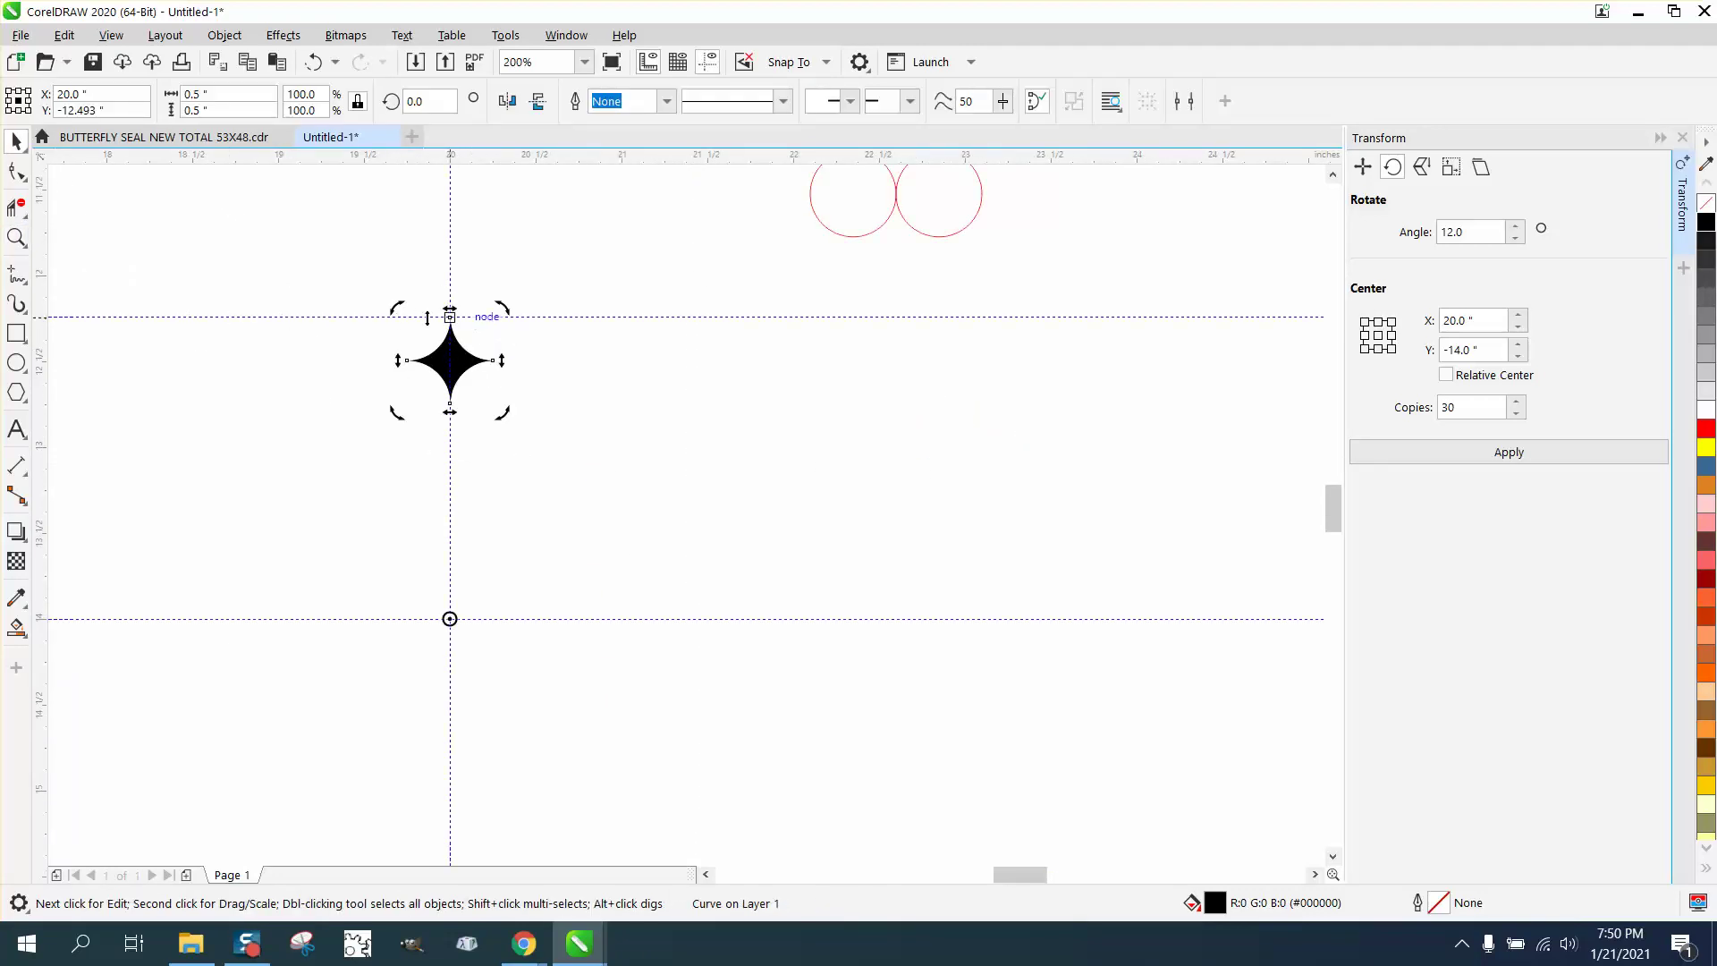
{"action": "left_click", "coordinate": [16, 237]}
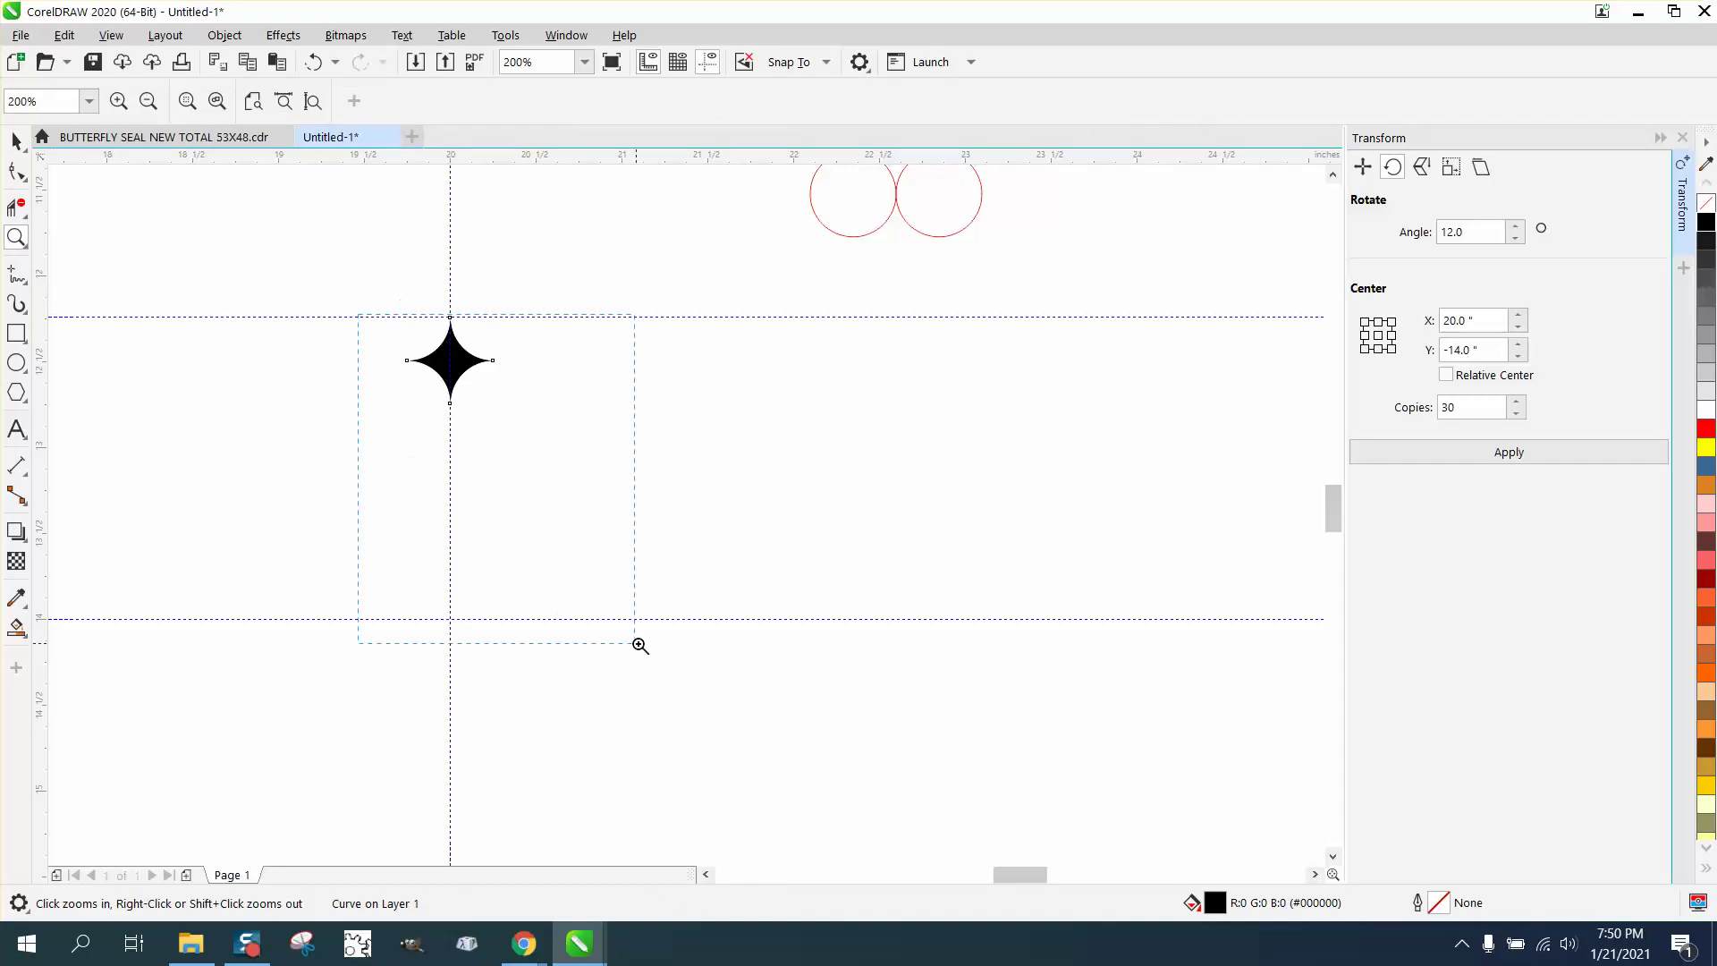
{"action": "left_click_drag", "start_coordinate": [641, 645], "coordinate": [640, 645]}
{"action": "left_click", "coordinate": [16, 140]}
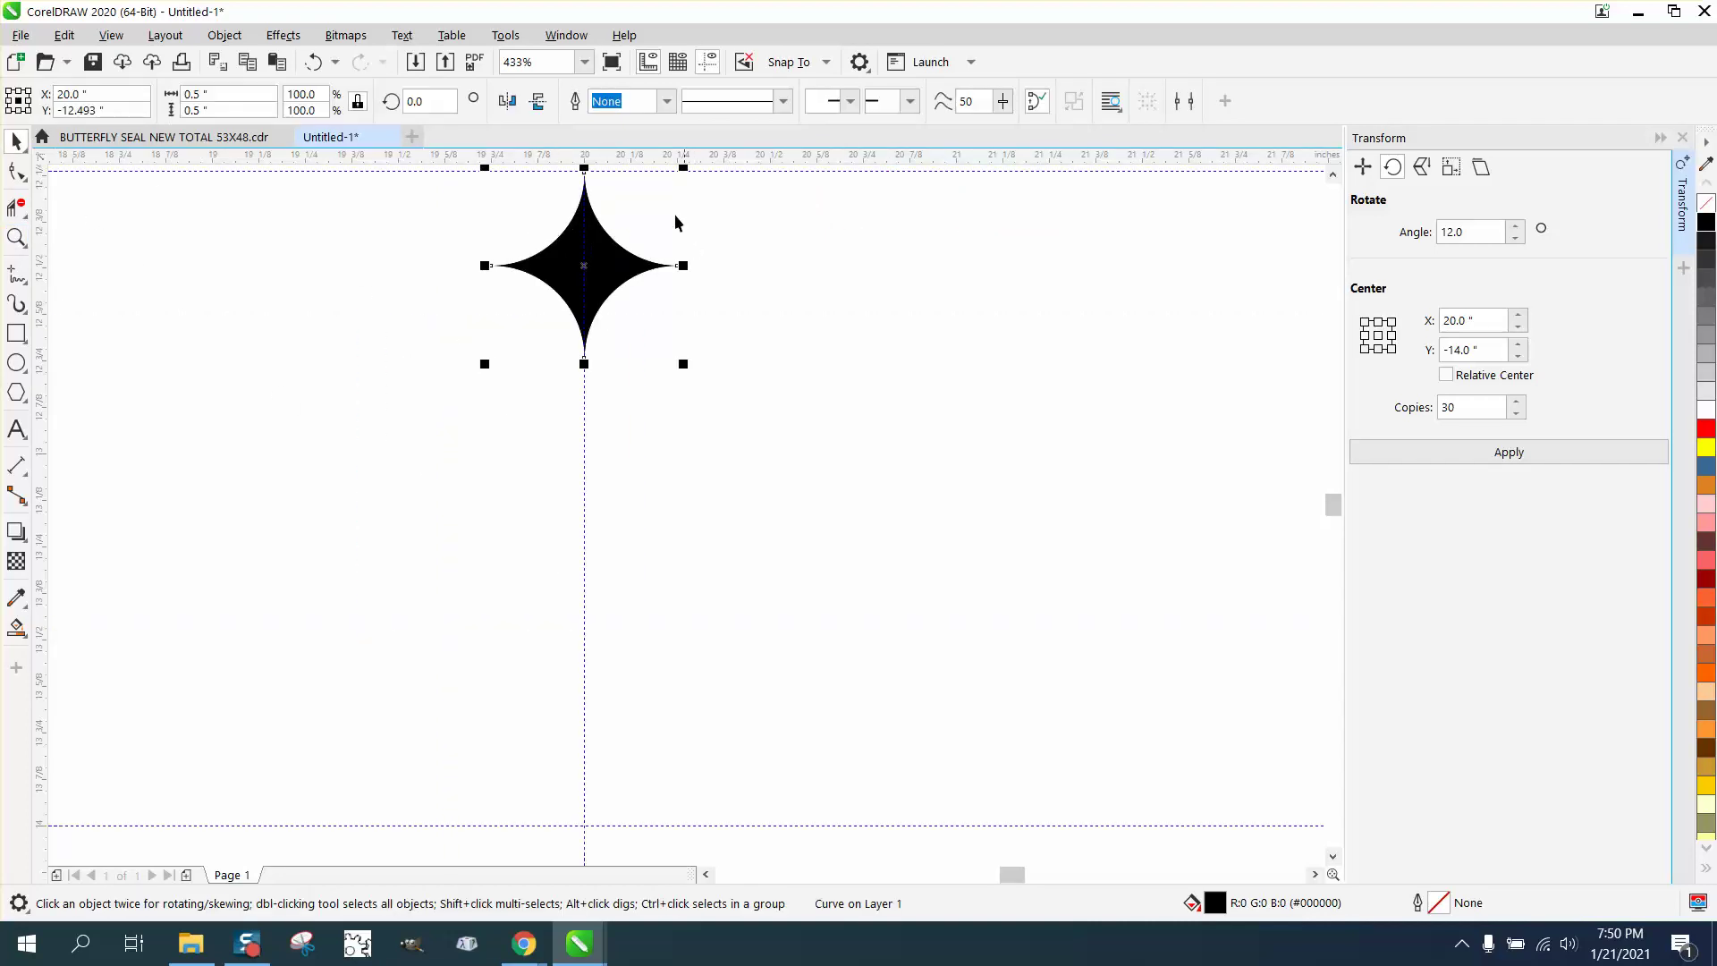
{"action": "left_click", "coordinate": [620, 270]}
{"action": "left_click_drag", "start_coordinate": [686, 365], "coordinate": [586, 285]}
{"action": "key", "text": "Delete"}
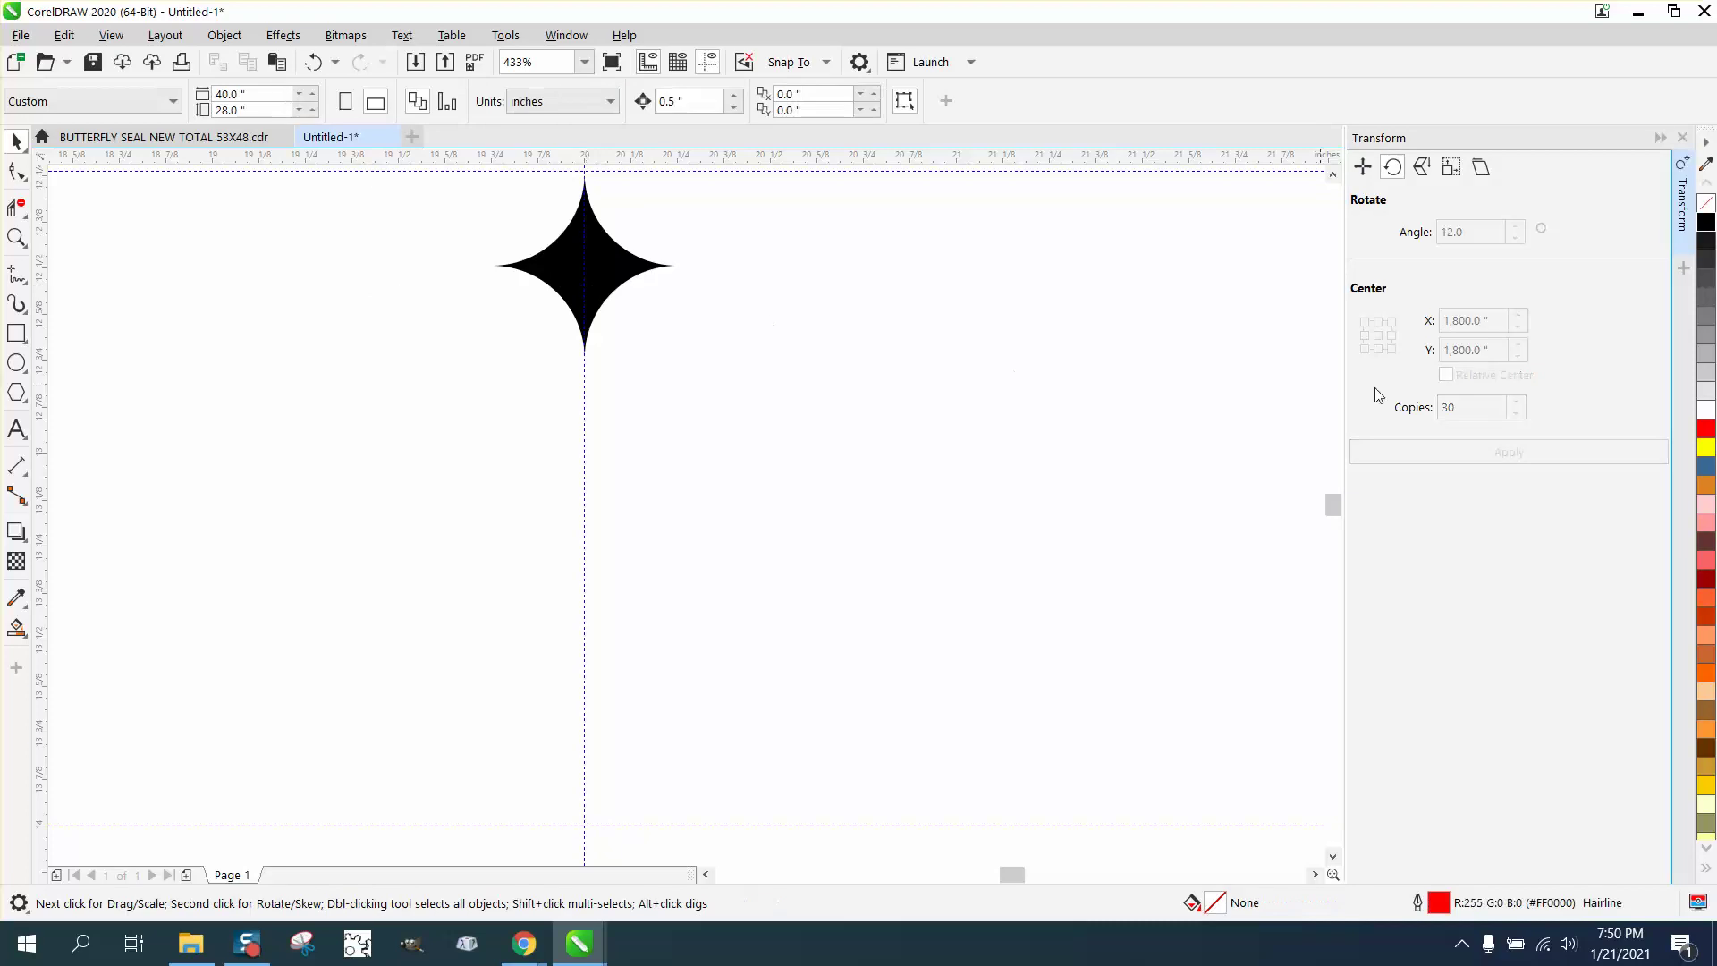
- Apply a 12° rotation with 30 copies to form the star ring and select it
{"action": "left_click", "coordinate": [635, 269]}
{"action": "left_click", "coordinate": [636, 269]}
{"action": "left_click", "coordinate": [1512, 455]}
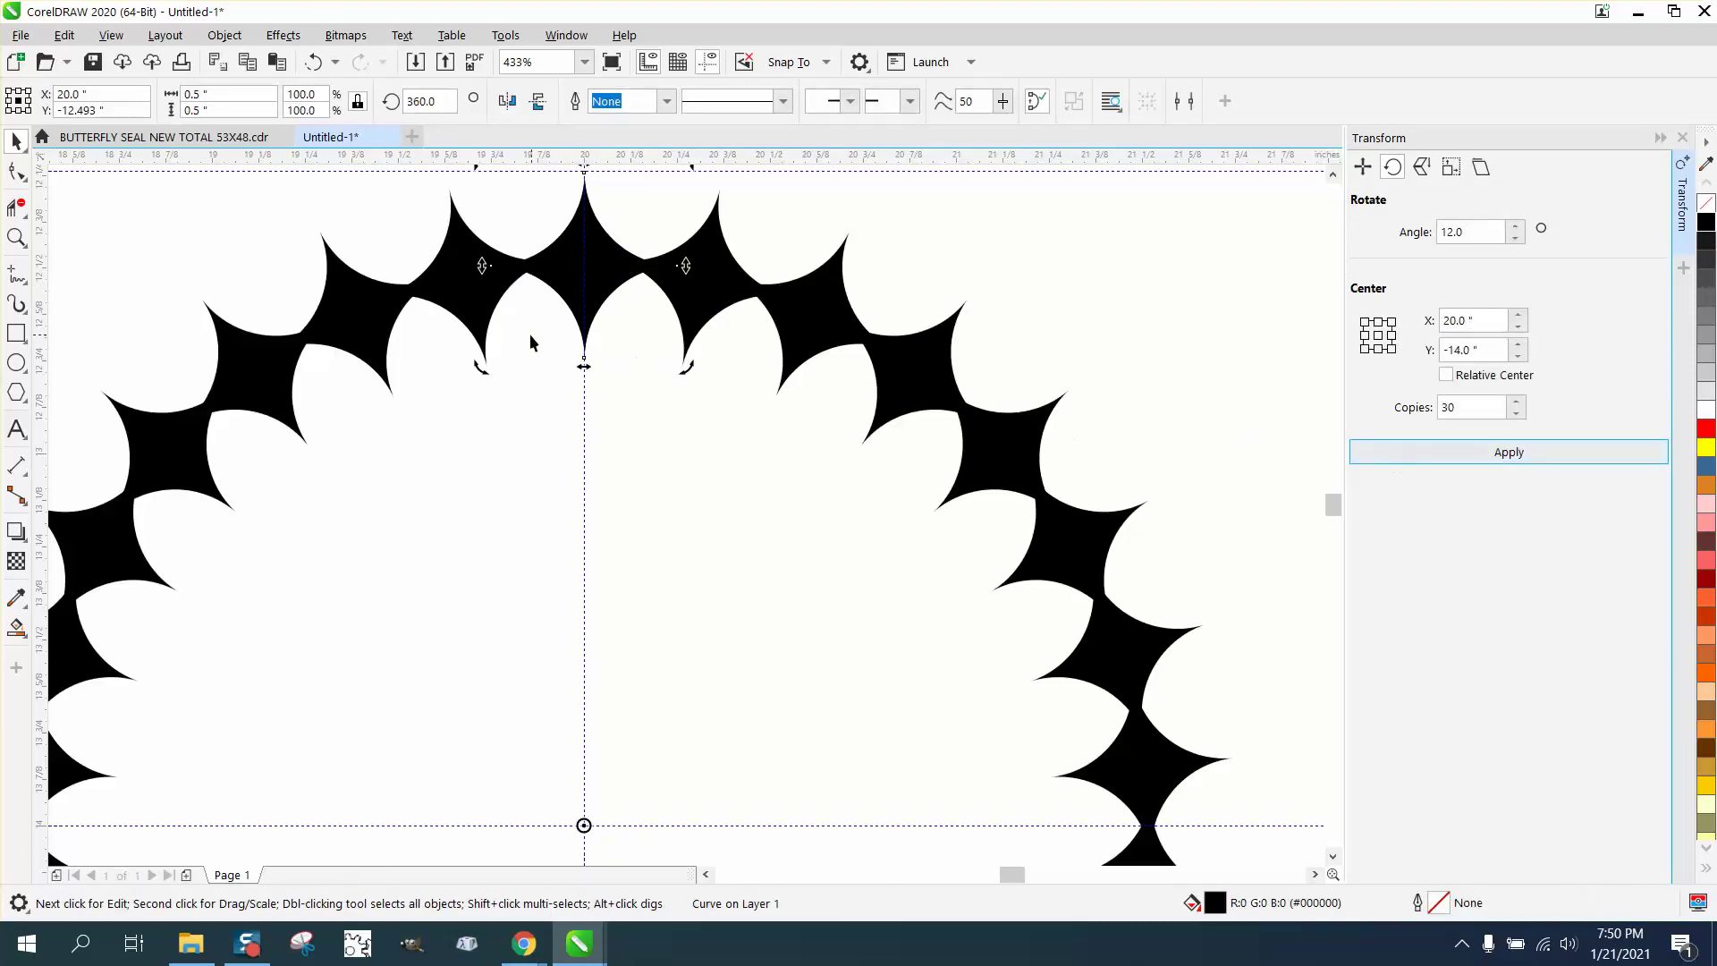
{"action": "scroll", "coordinate": [569, 355], "scroll_direction": "down", "scroll_amount": 3}
{"action": "left_click_drag", "start_coordinate": [253, 231], "coordinate": [962, 840]}
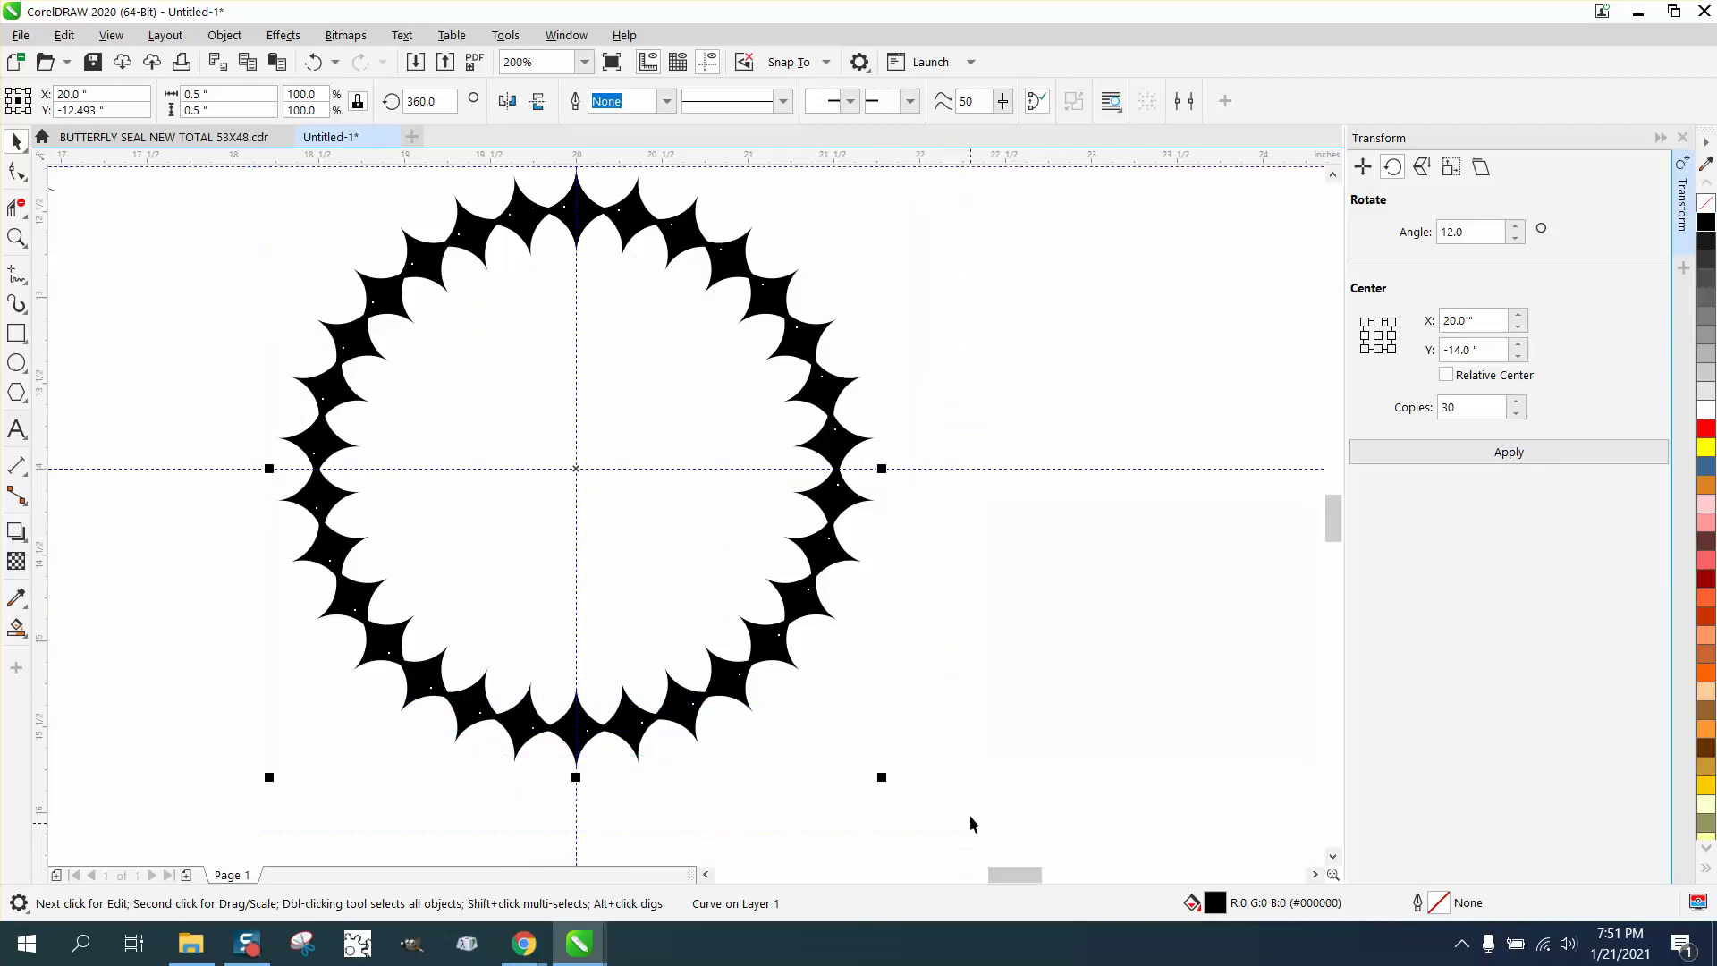
- Combine the stars, remove the fill, add a black hairline outline, and break the curve apart
{"action": "key", "text": "ctrl+l"}
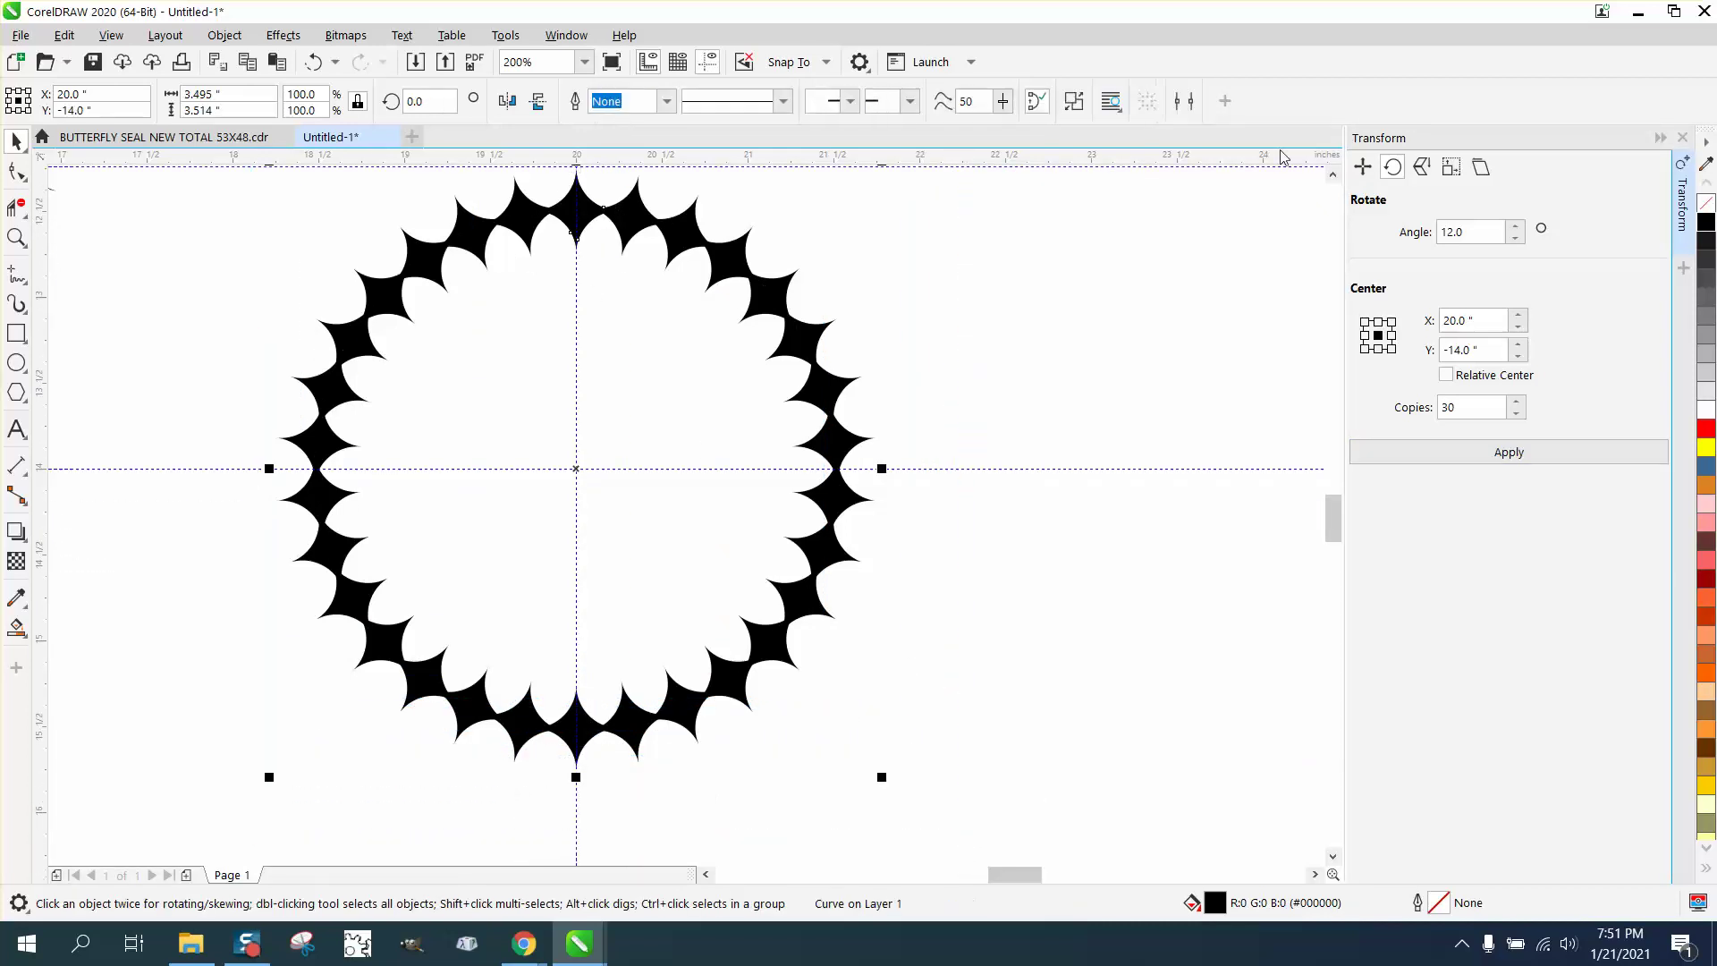
{"action": "left_click", "coordinate": [1706, 204]}
{"action": "right_click", "coordinate": [1706, 221]}
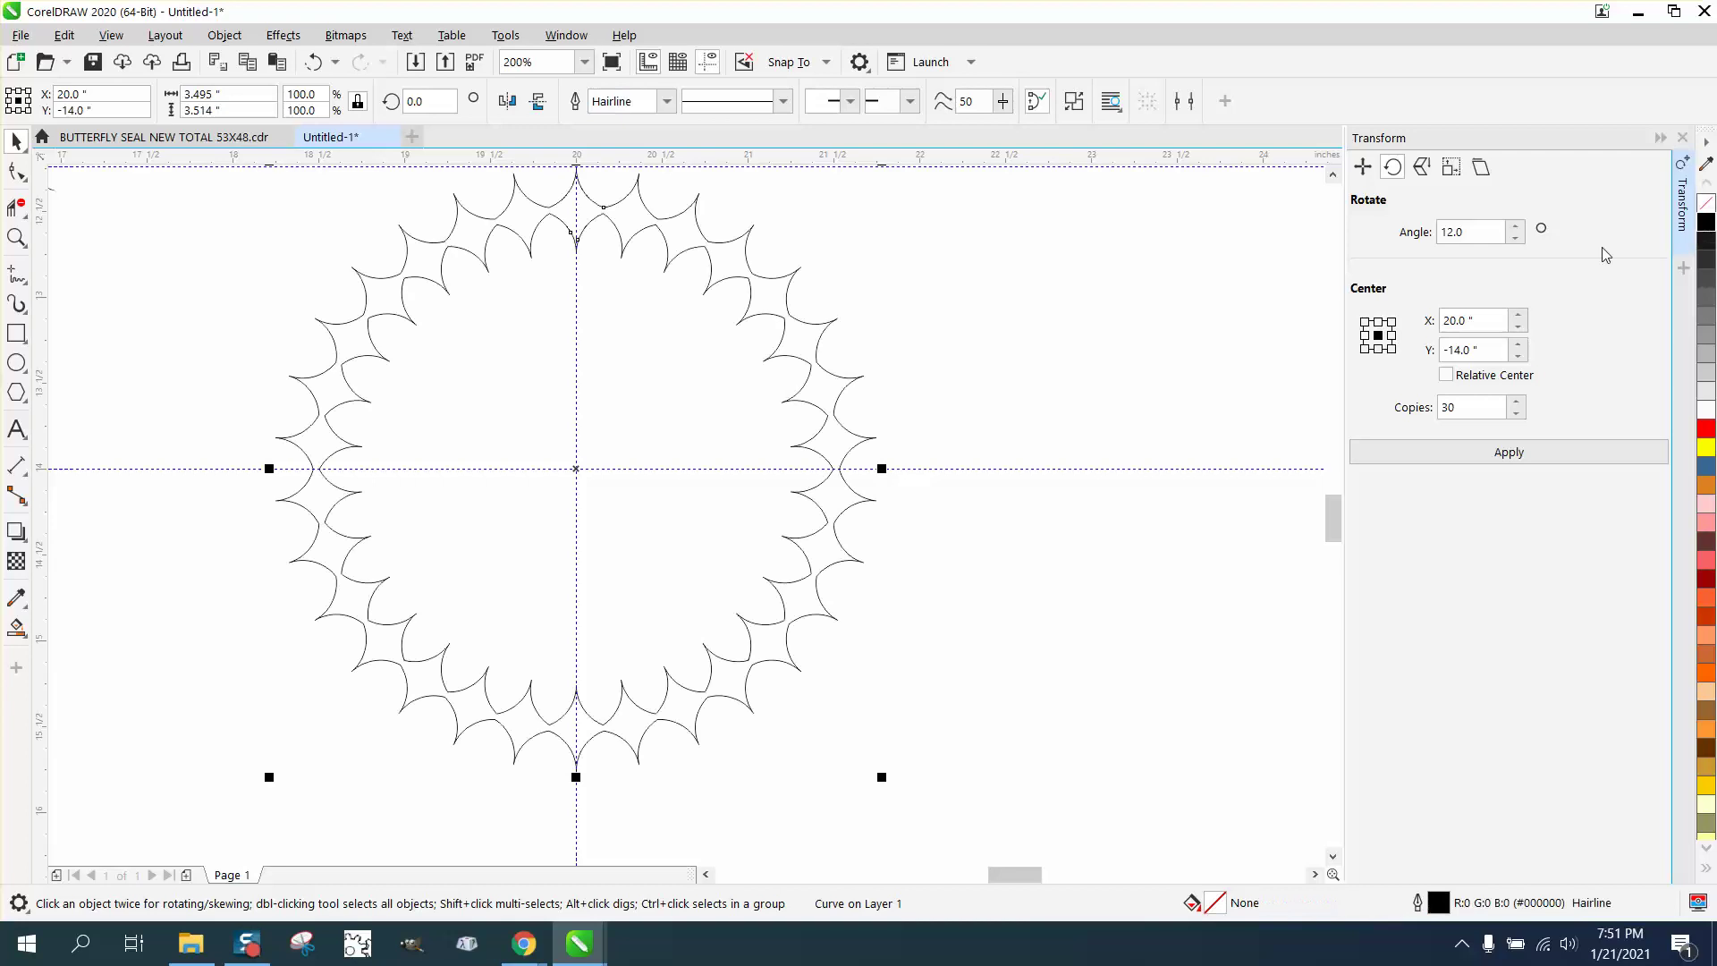
{"action": "left_click", "coordinate": [225, 34]}
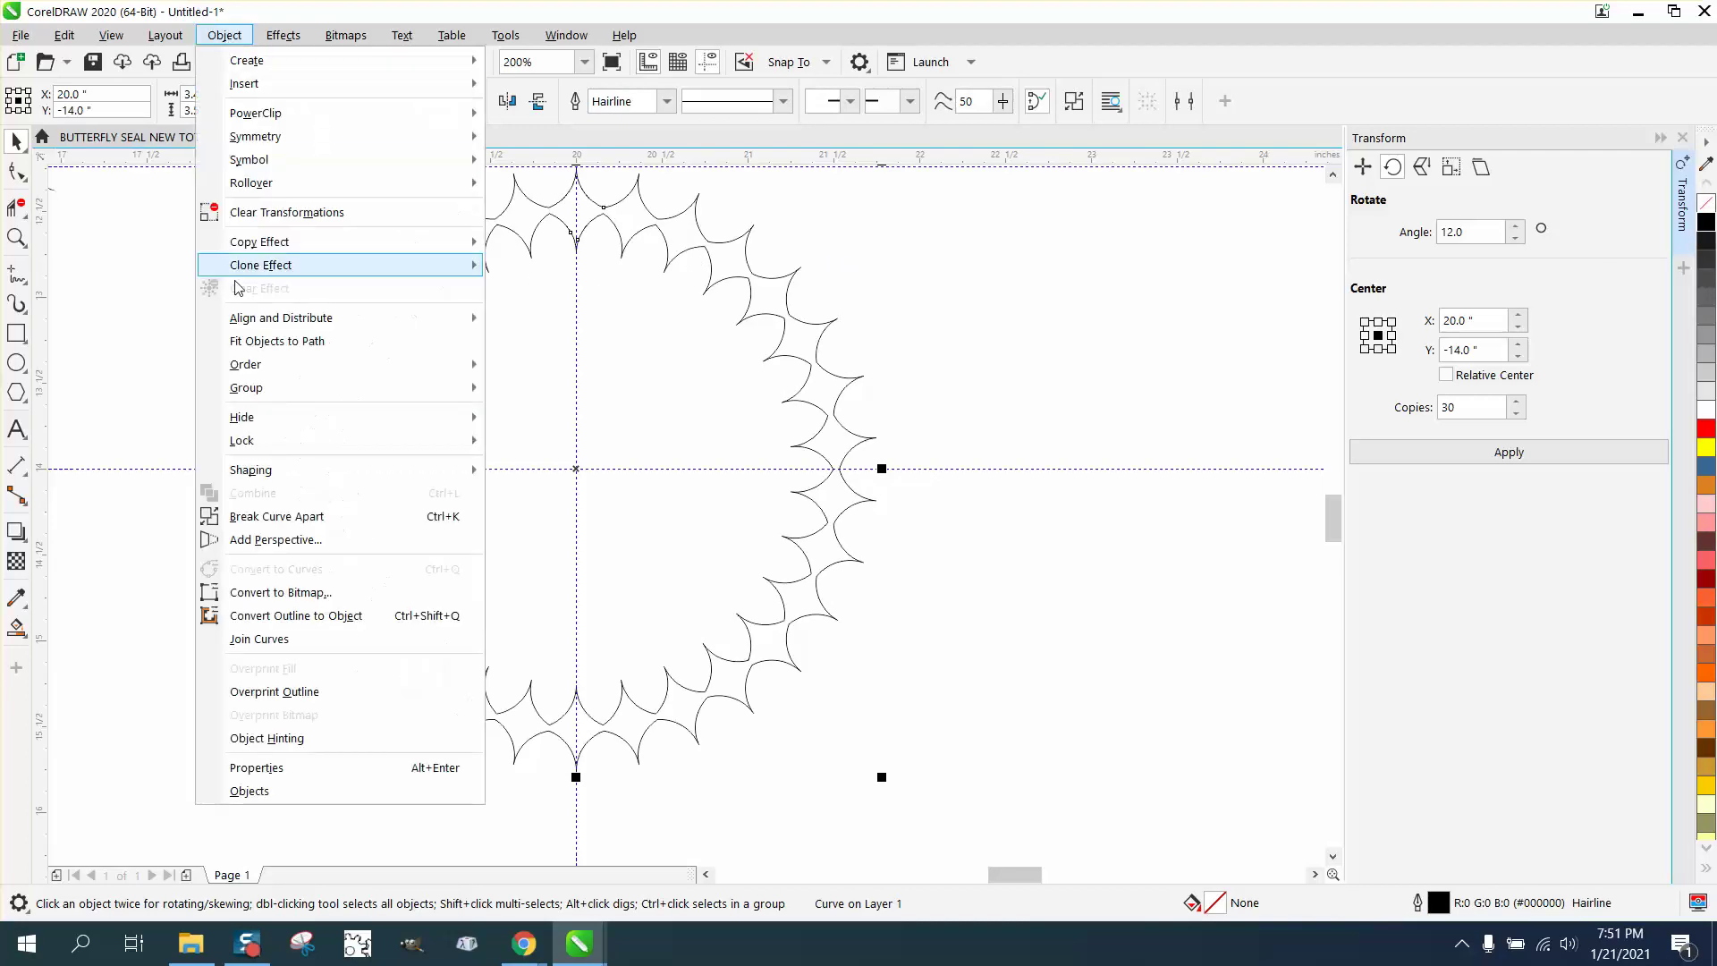
{"action": "left_click", "coordinate": [280, 519]}
- Delete the inner ring of arcs and the vertical guideline, keeping the scalloped ring
{"action": "left_click", "coordinate": [905, 252]}
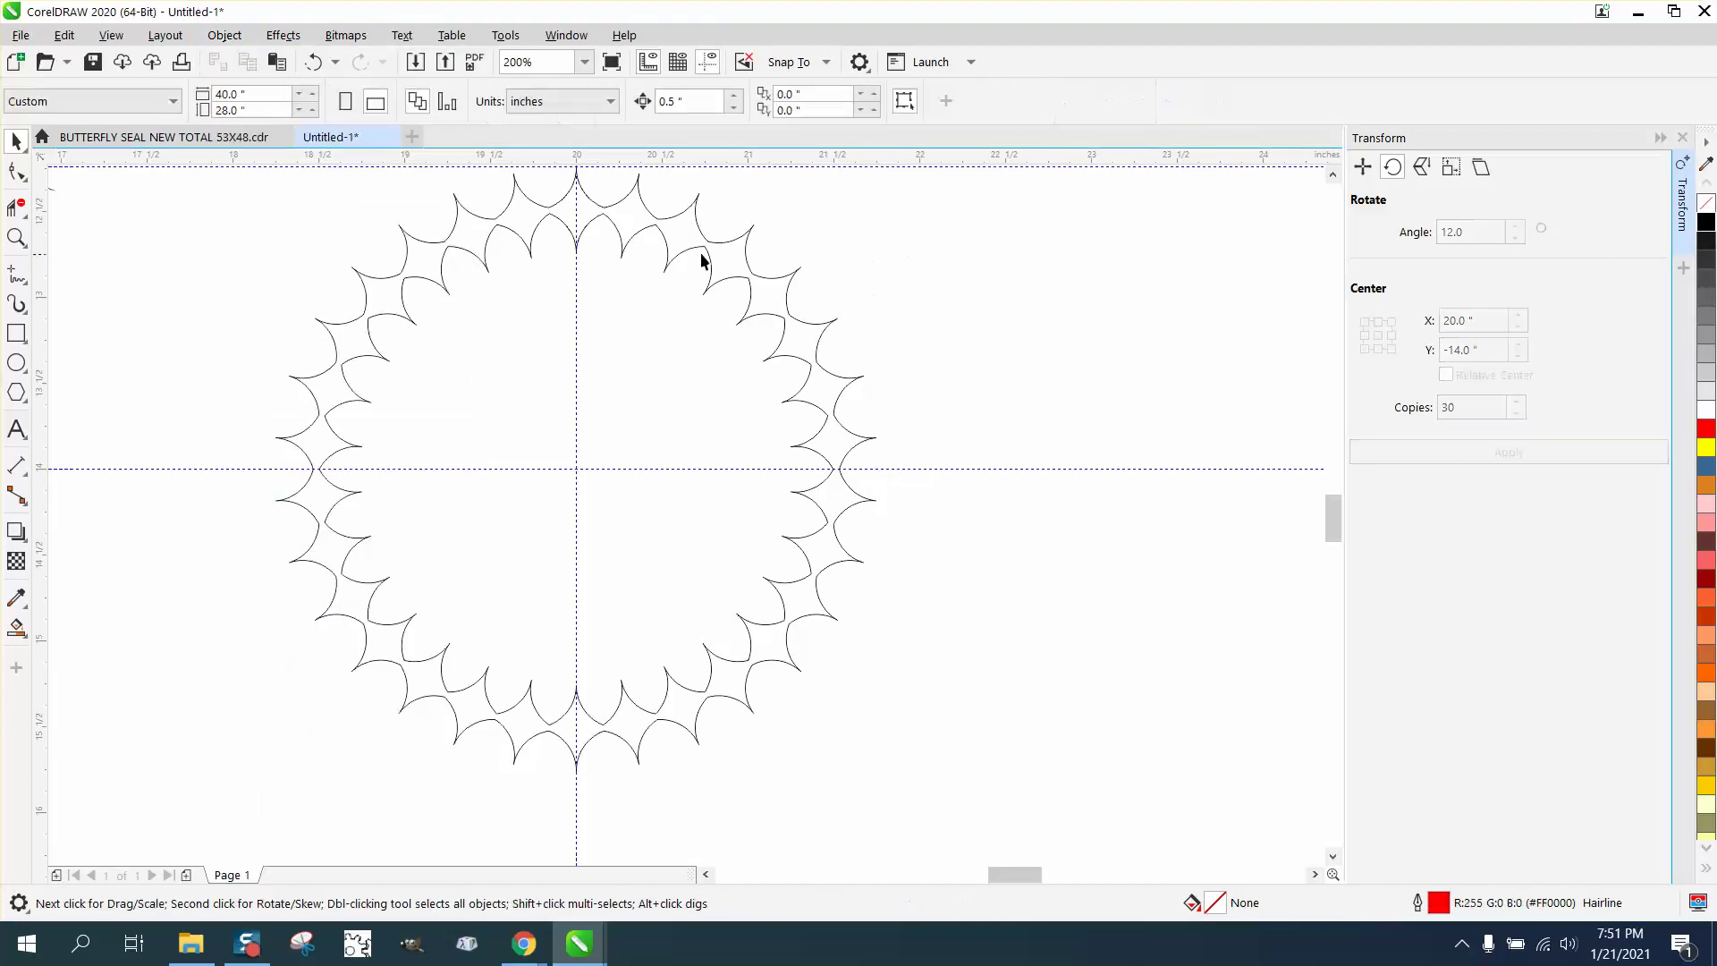
{"action": "left_click", "coordinate": [625, 248]}
{"action": "key", "text": "Delete"}
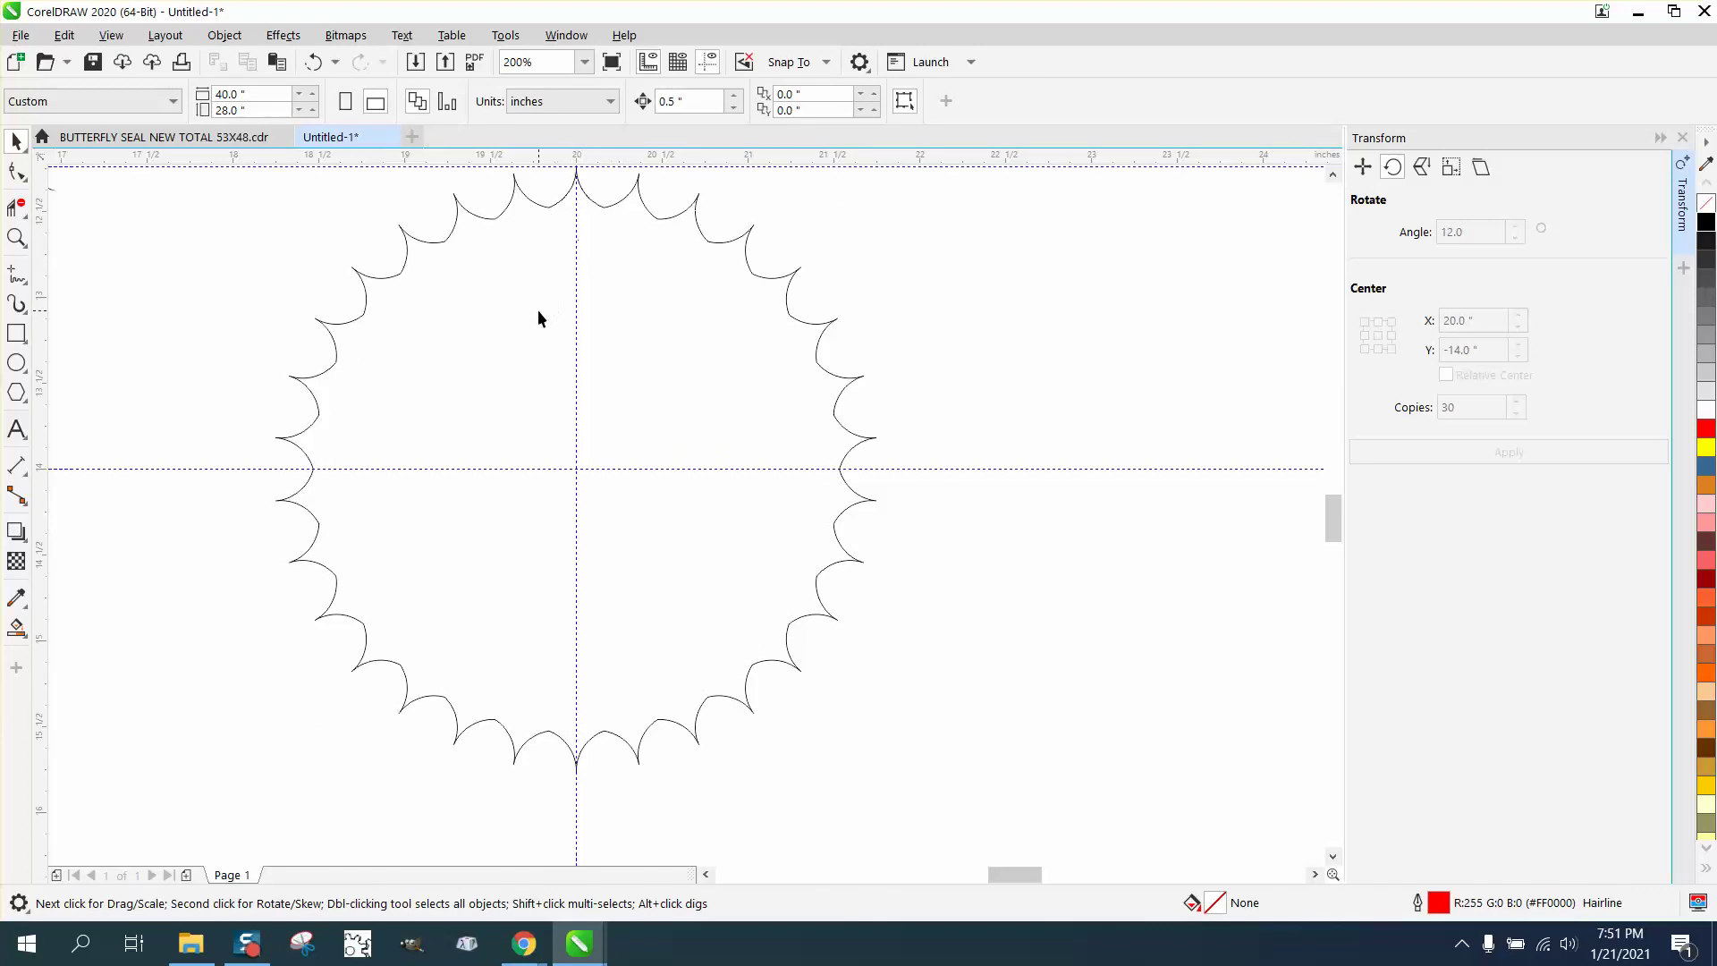
{"action": "left_click", "coordinate": [578, 318]}
{"action": "key", "text": "Delete"}
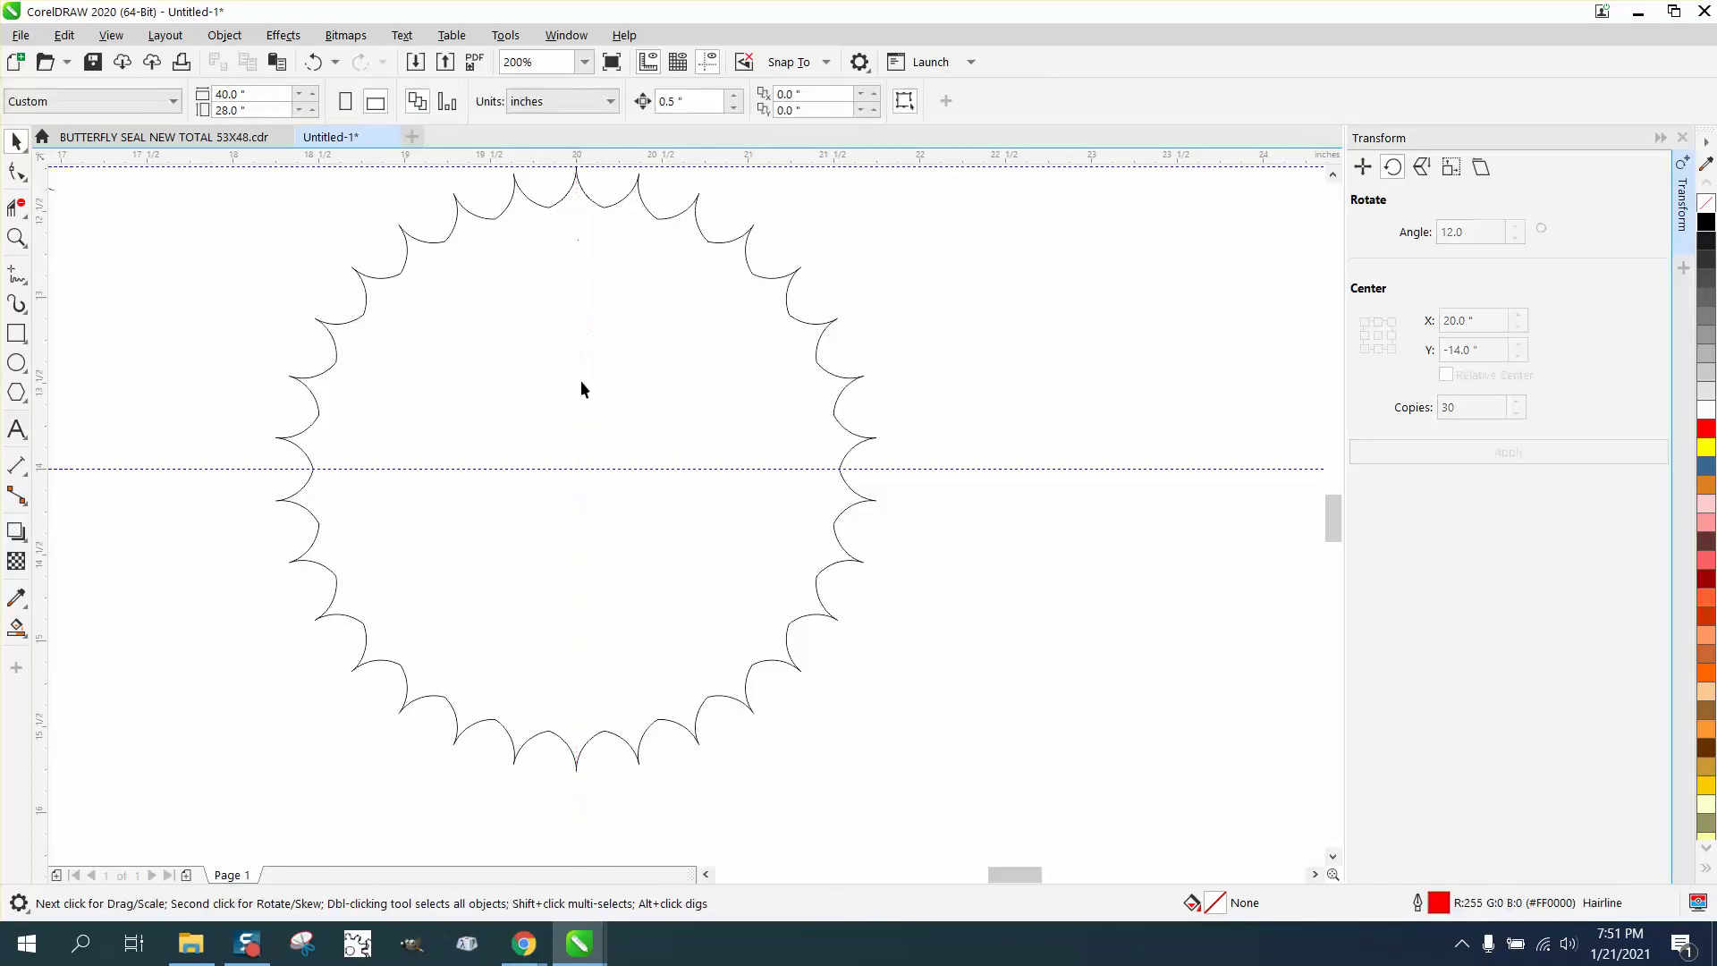
{"action": "left_click", "coordinate": [635, 467]}
{"action": "key", "text": "Delete"}
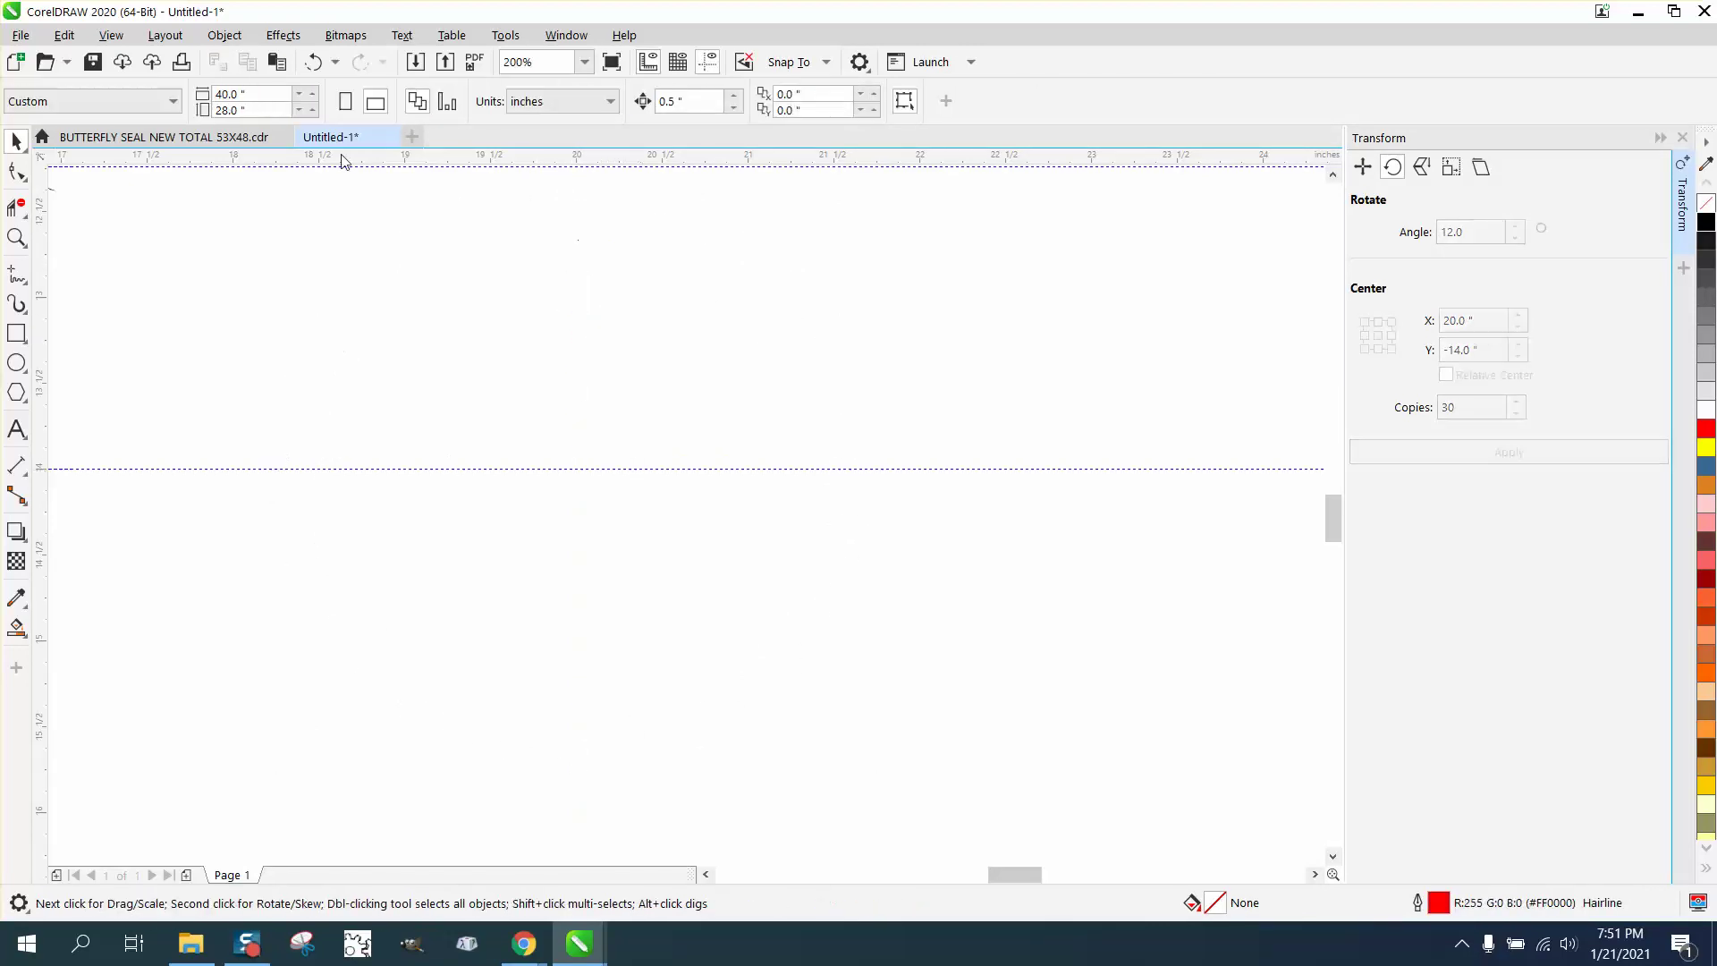
{"action": "left_click", "coordinate": [312, 62]}
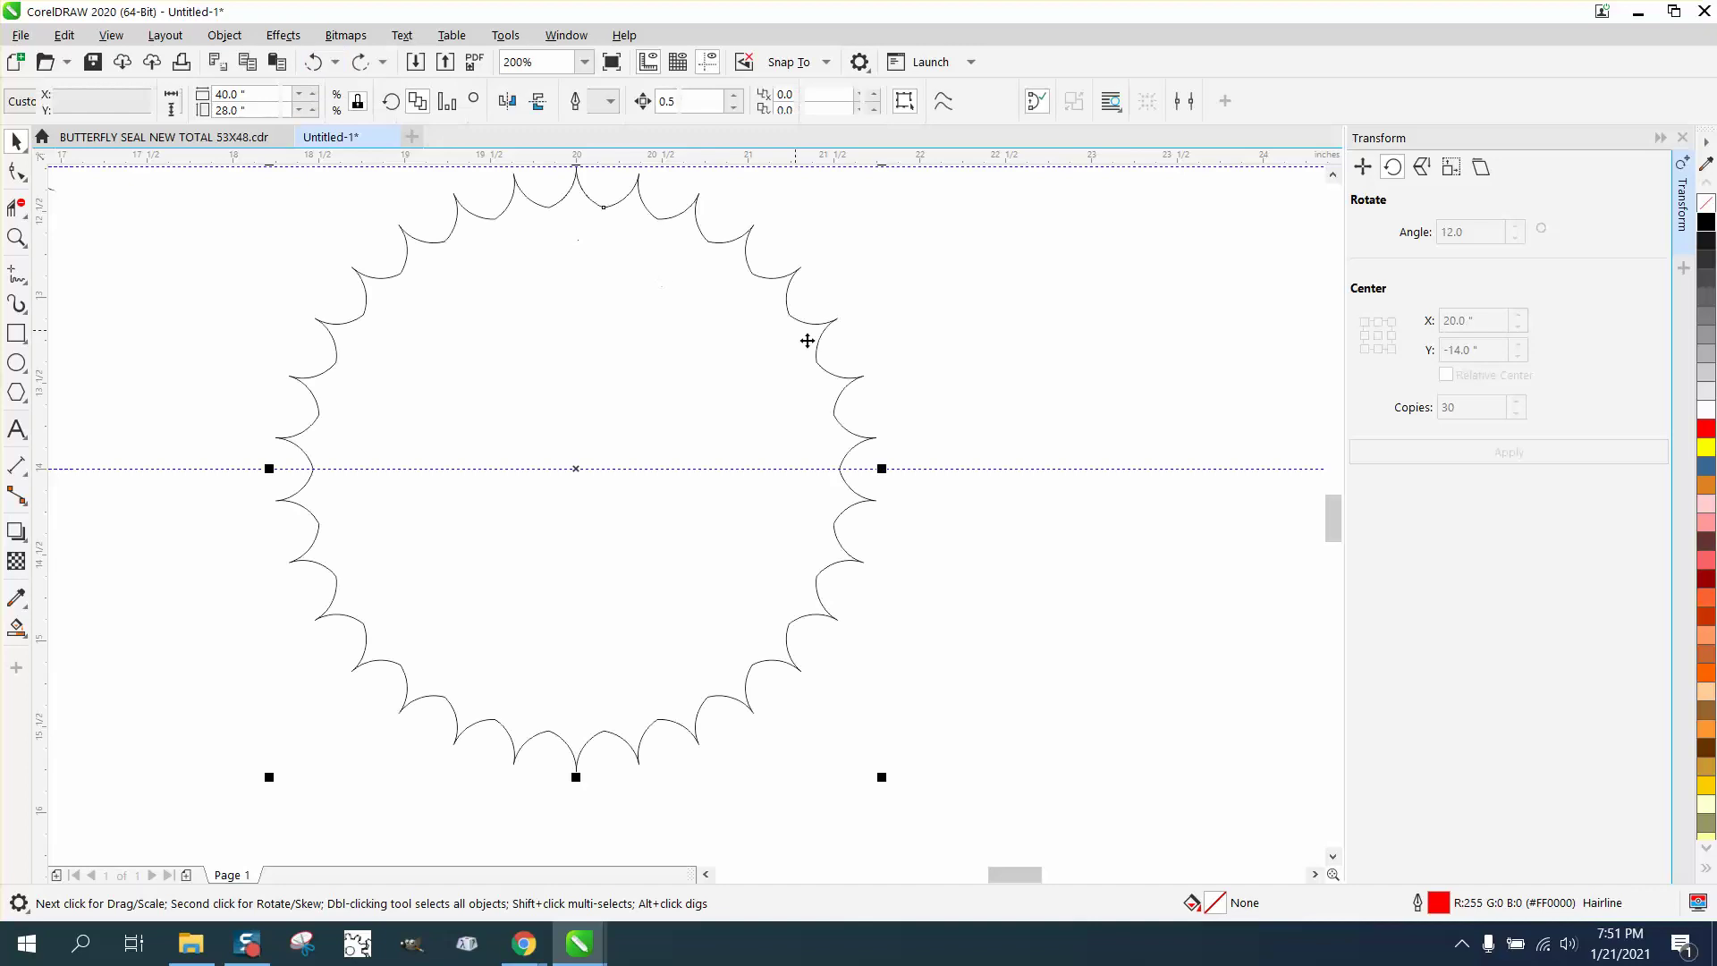
- Delete the horizontal guideline and type the word 'text' inside the seal
{"action": "left_click", "coordinate": [970, 469]}
{"action": "key", "text": "Delete"}
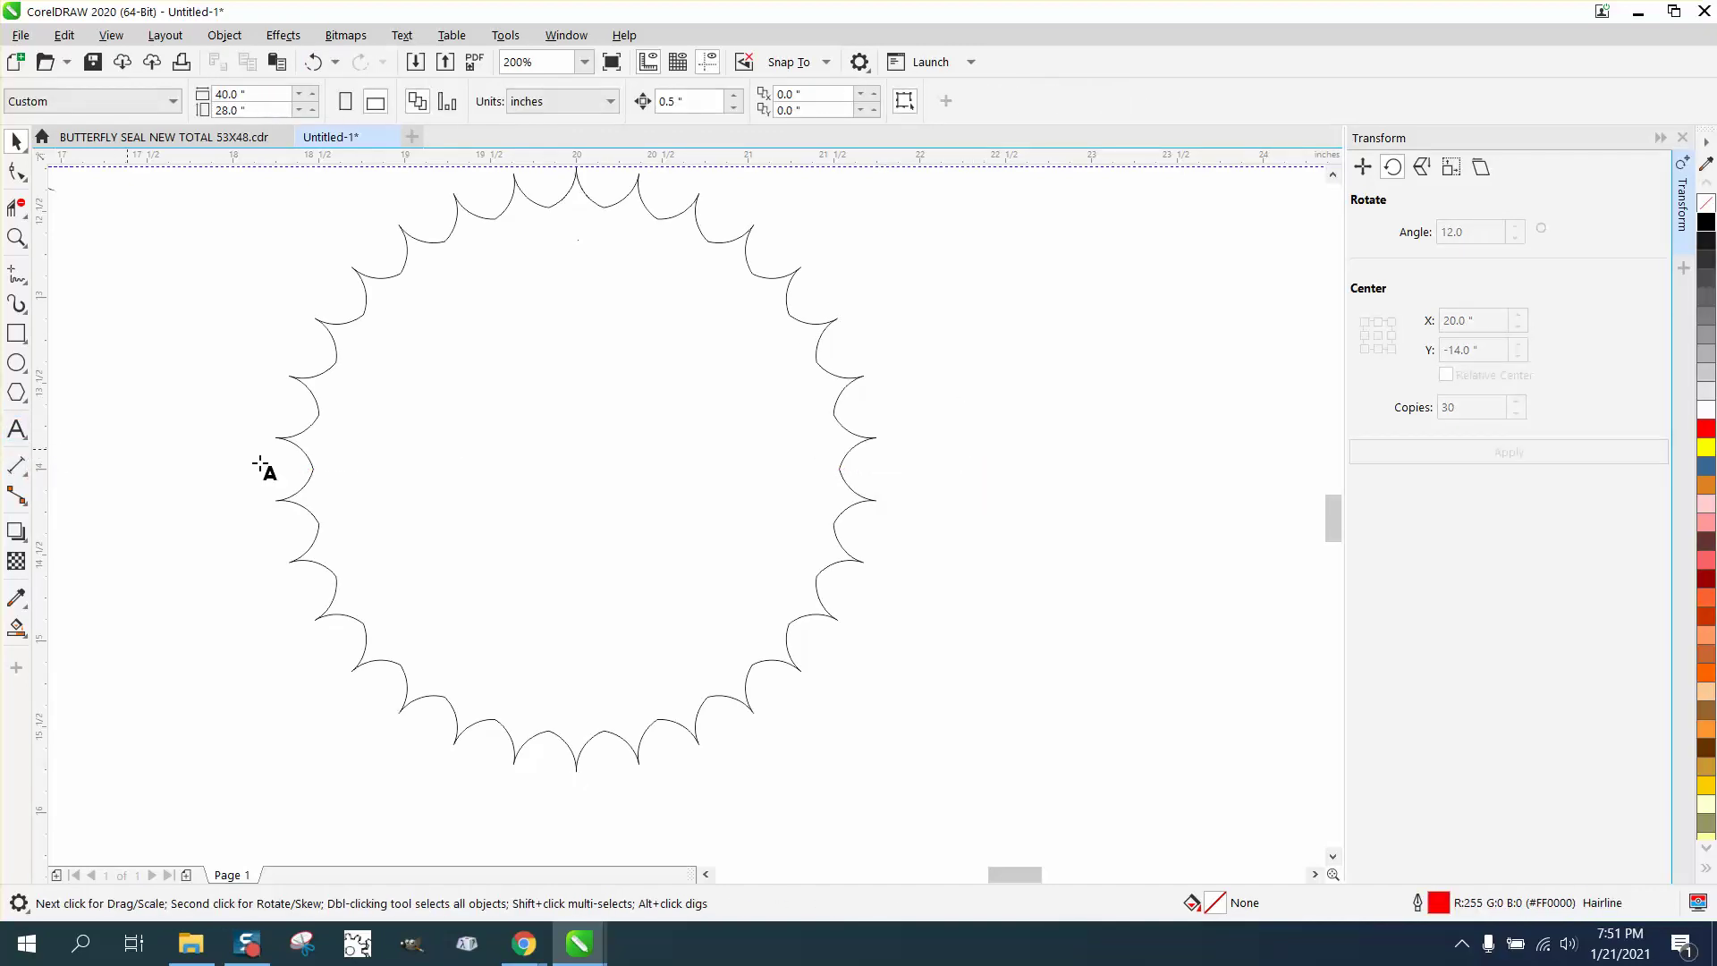
{"action": "left_click", "coordinate": [16, 429]}
{"action": "left_click", "coordinate": [444, 465]}
{"action": "type", "text": "te"}
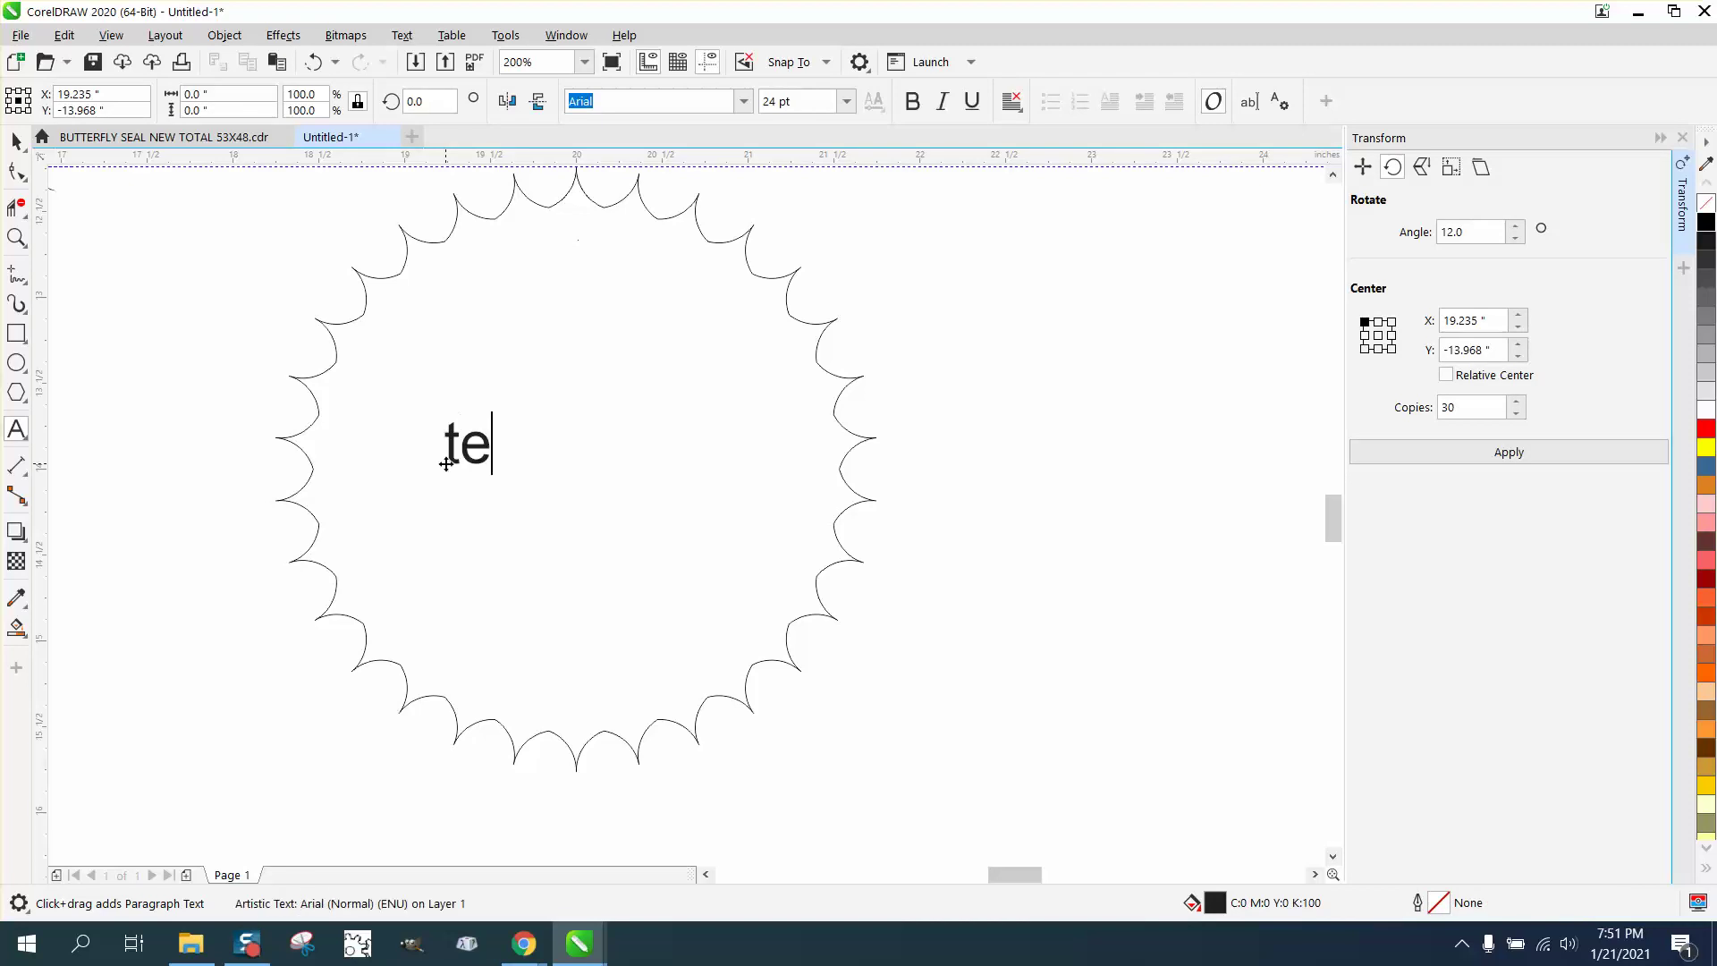
{"action": "type", "text": "xrt"}
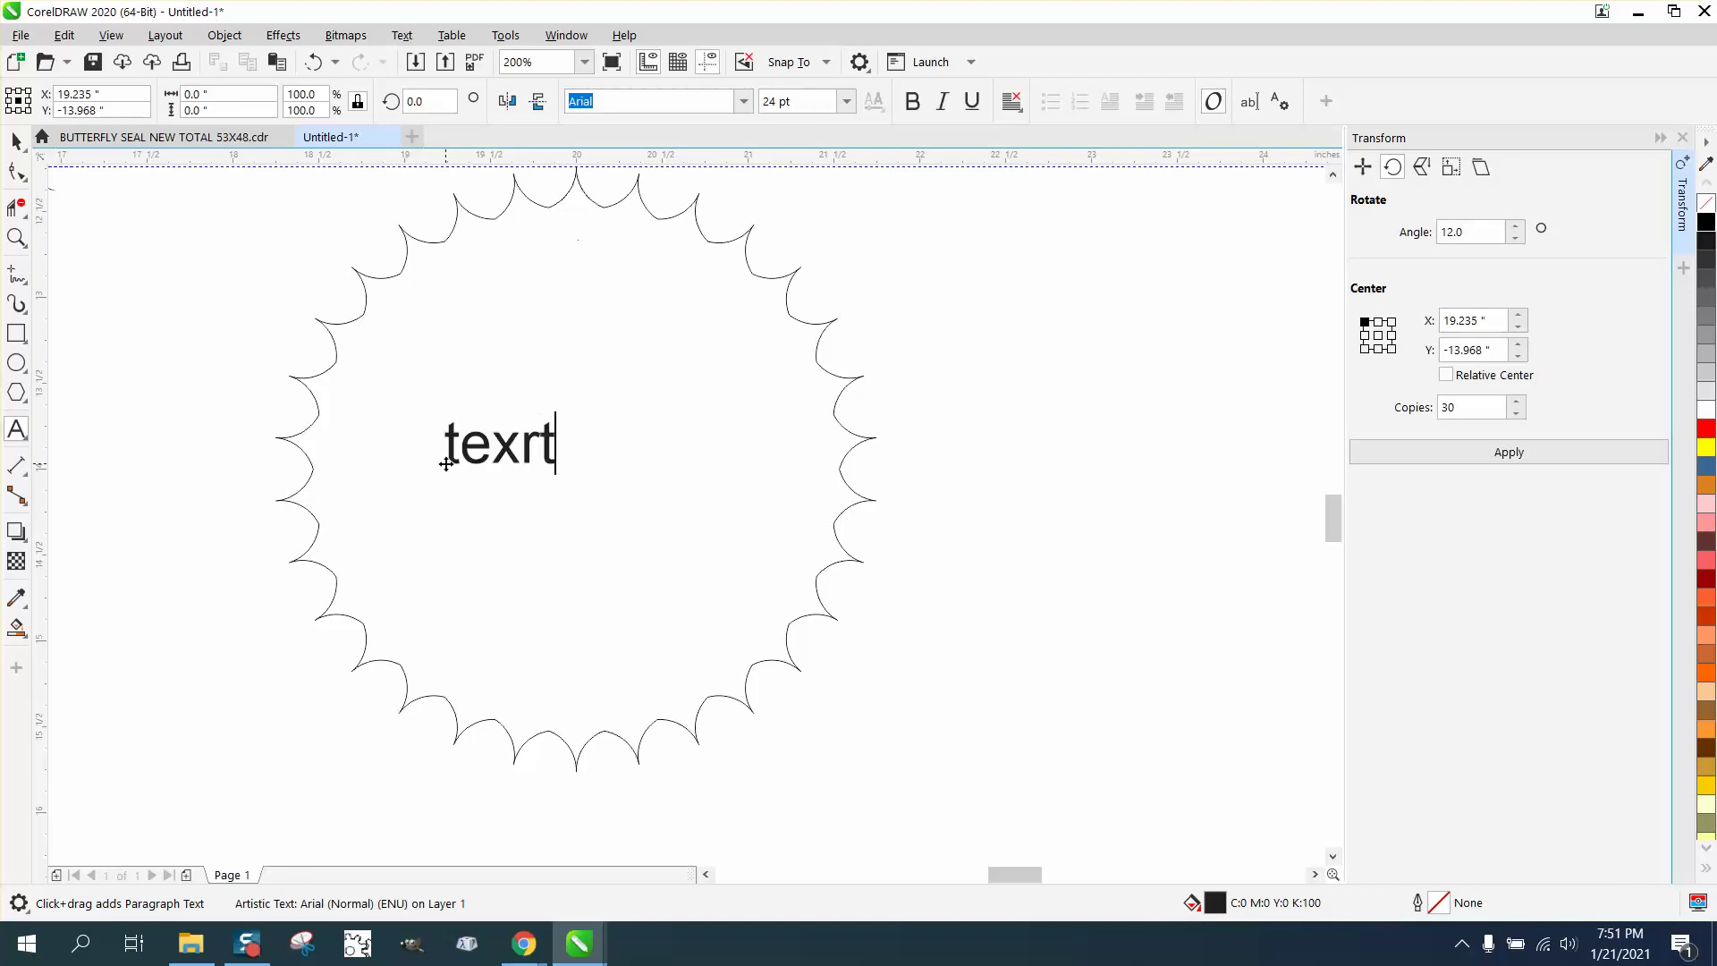
{"action": "key", "text": "BackSpace"}
{"action": "key", "text": "BackSpace"}
{"action": "type", "text": "t"}
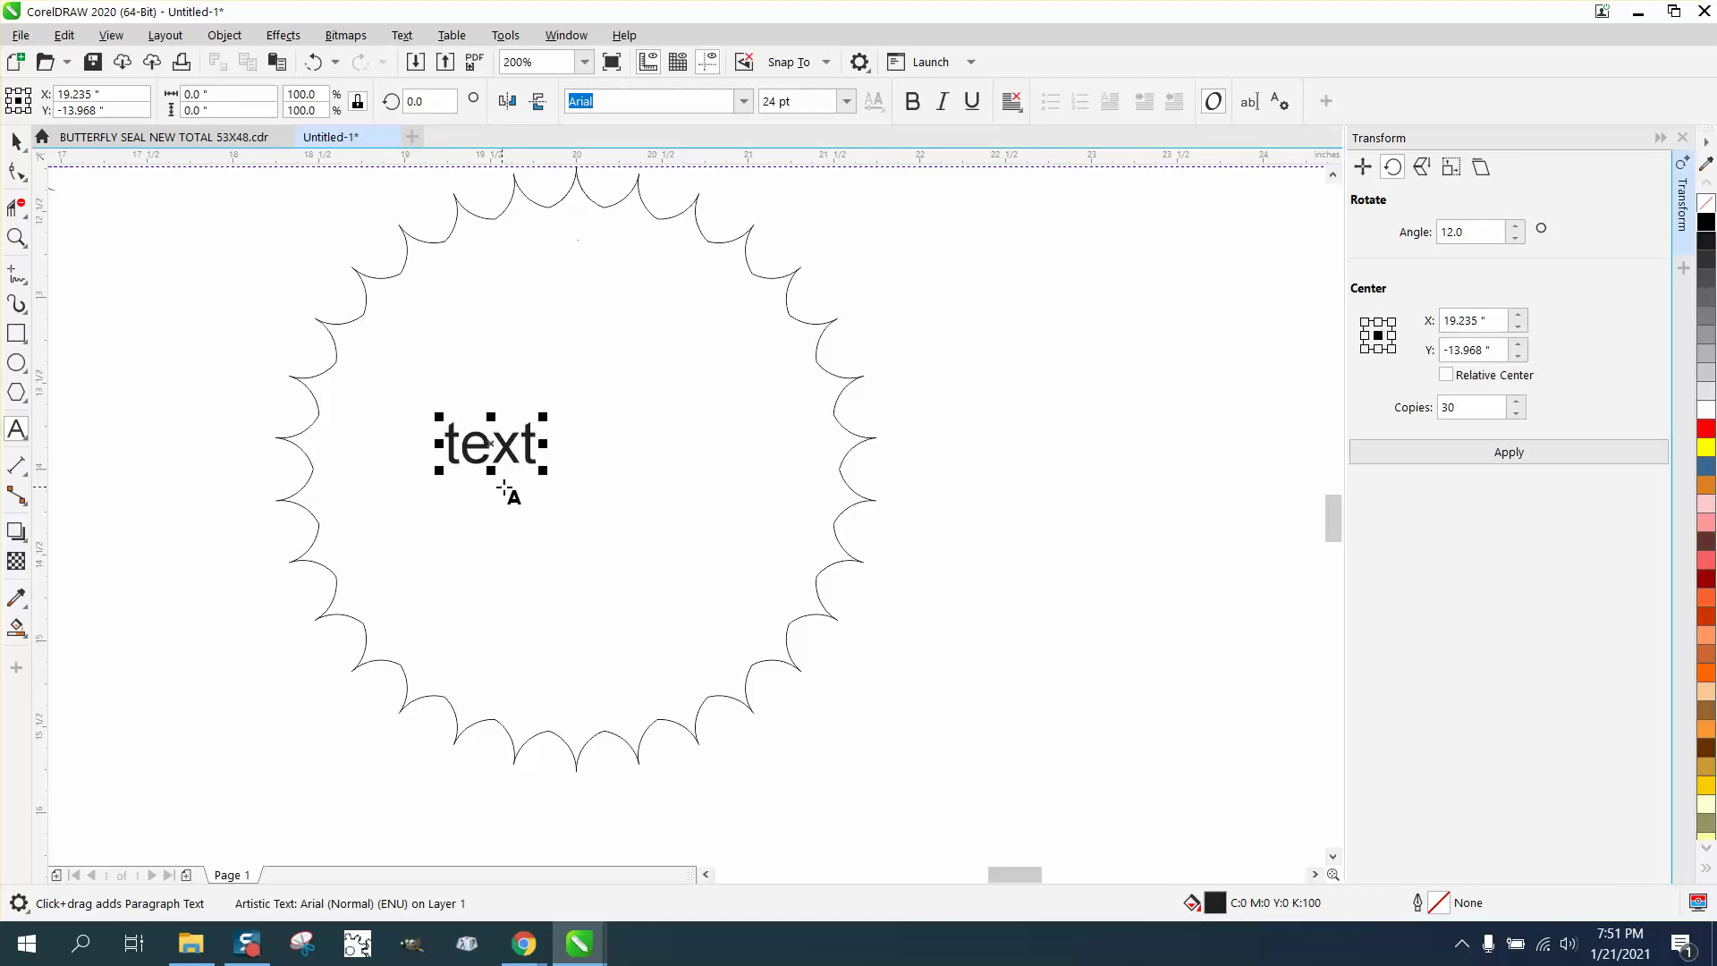
- Enlarge the word 'text' and centre it on the page
{"action": "left_click_drag", "start_coordinate": [547, 470], "coordinate": [723, 552]}
{"action": "type", "text": "p"}
{"action": "key", "text": "BackSpace"}
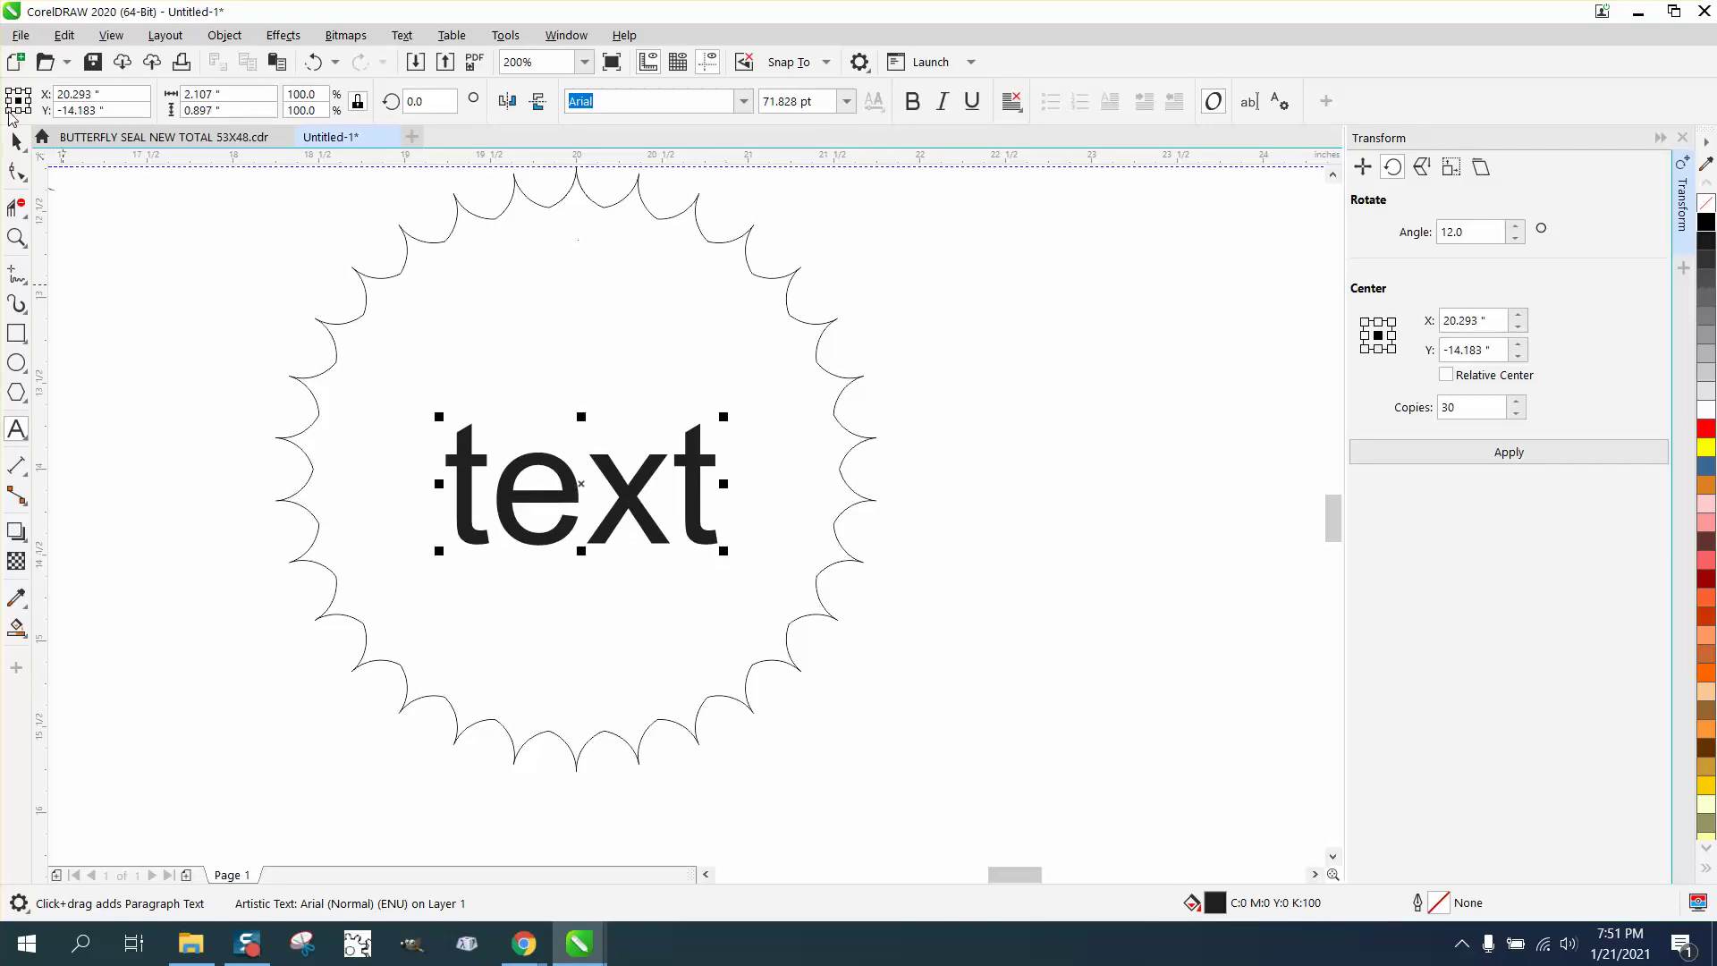
{"action": "left_click", "coordinate": [17, 141]}
{"action": "key", "text": "p"}
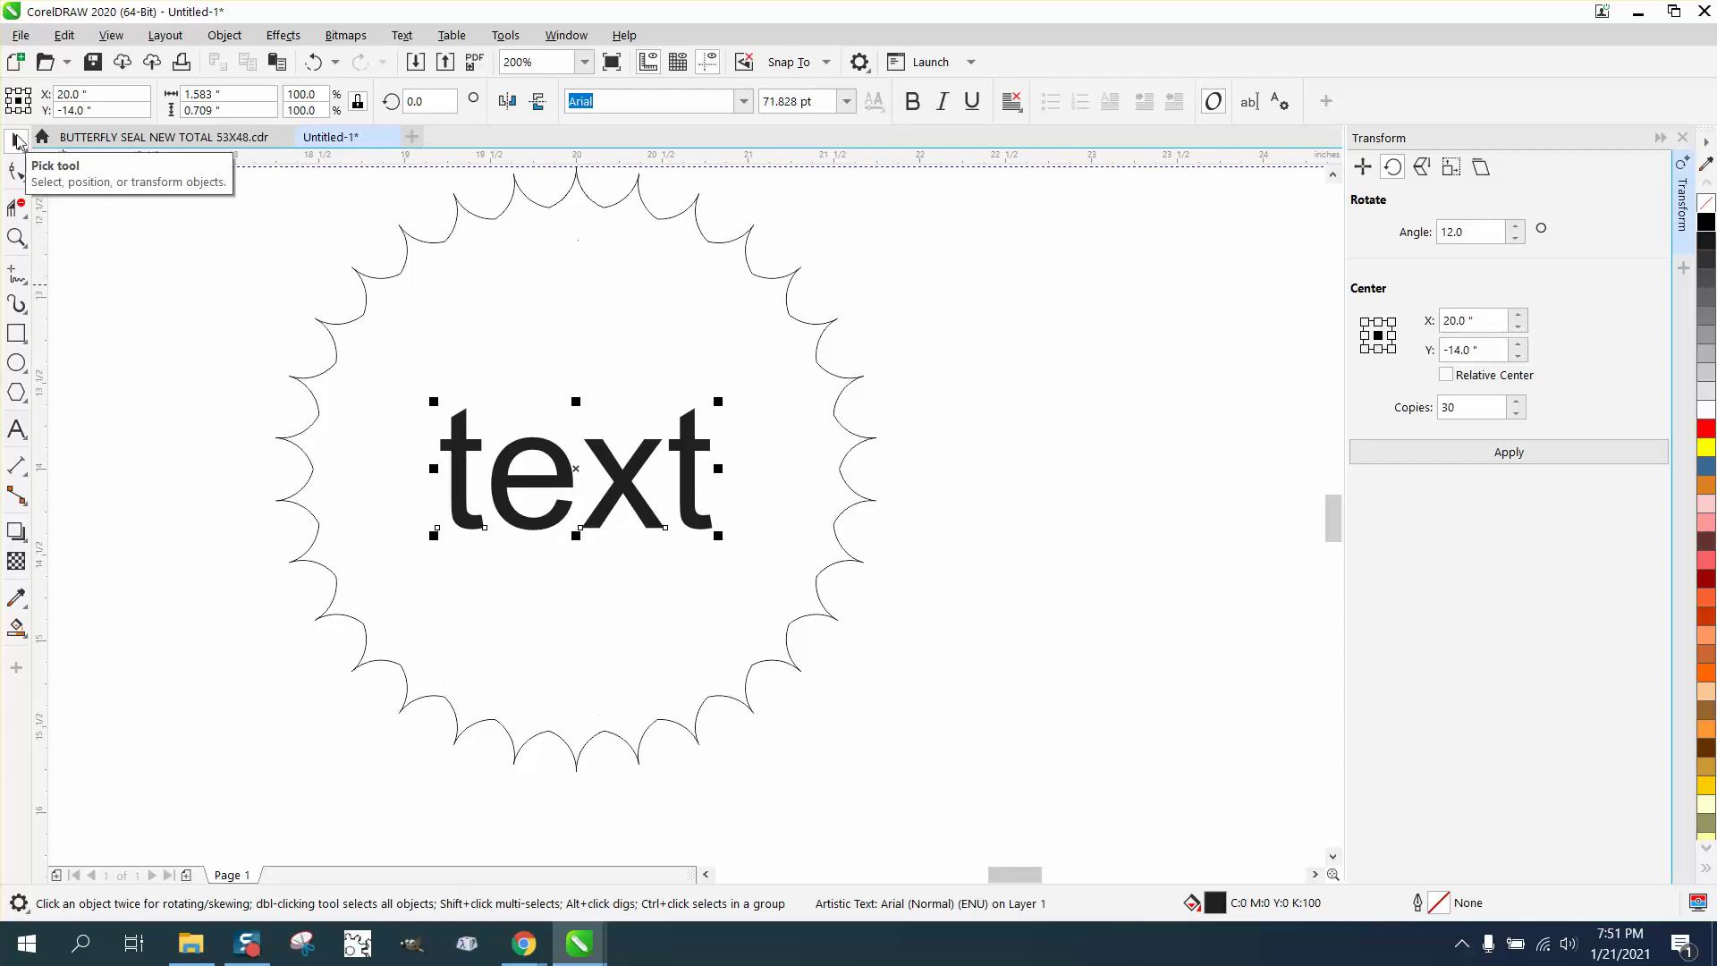
- Give 'text' no fill with a black outline, then Smart Fill the surrounding seal black
{"action": "left_click", "coordinate": [1705, 204]}
{"action": "right_click", "coordinate": [1705, 224]}
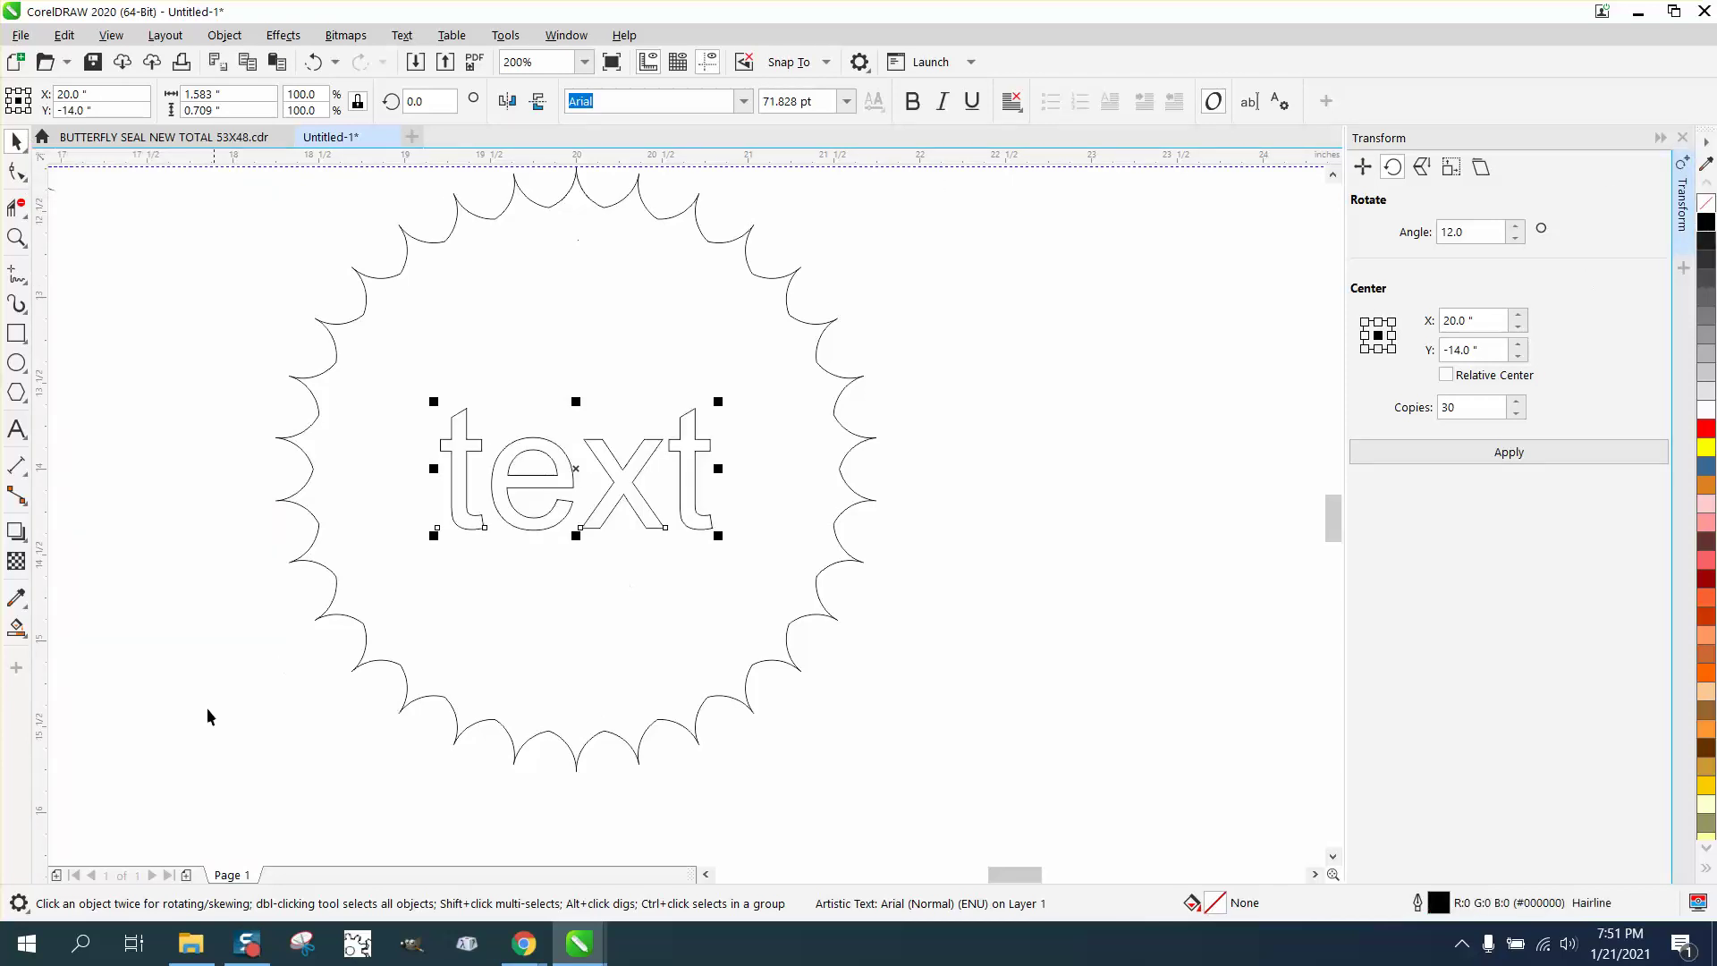
{"action": "left_click", "coordinate": [16, 627]}
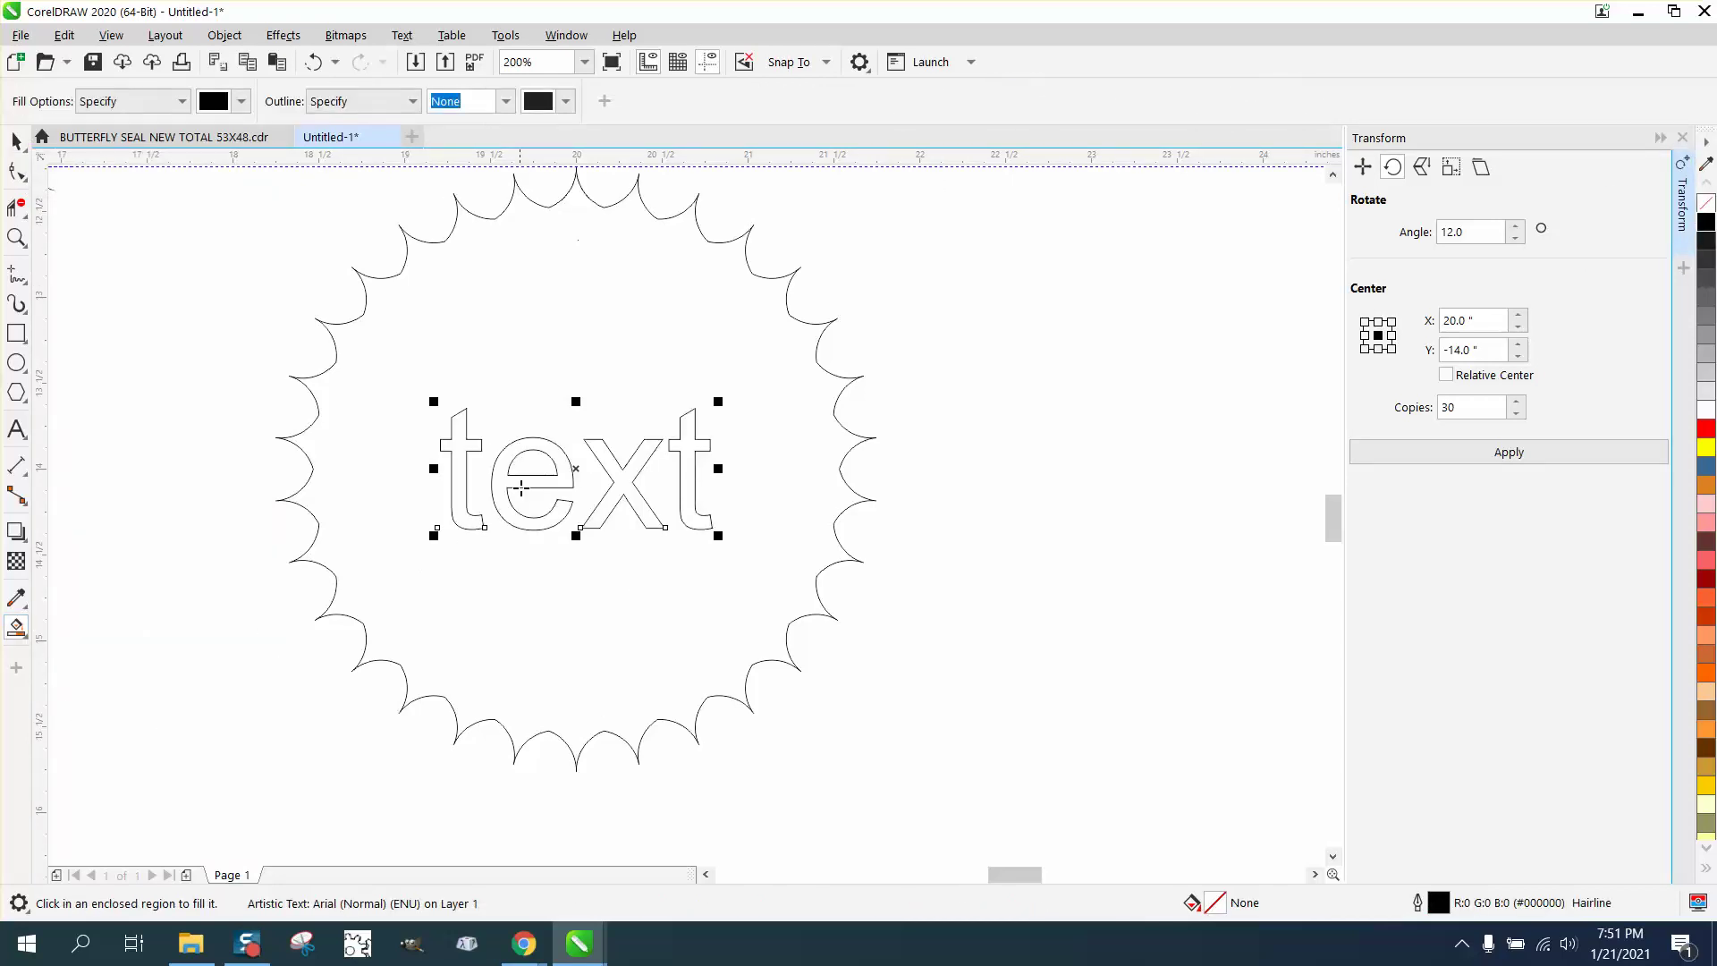
{"action": "left_click", "coordinate": [536, 568]}
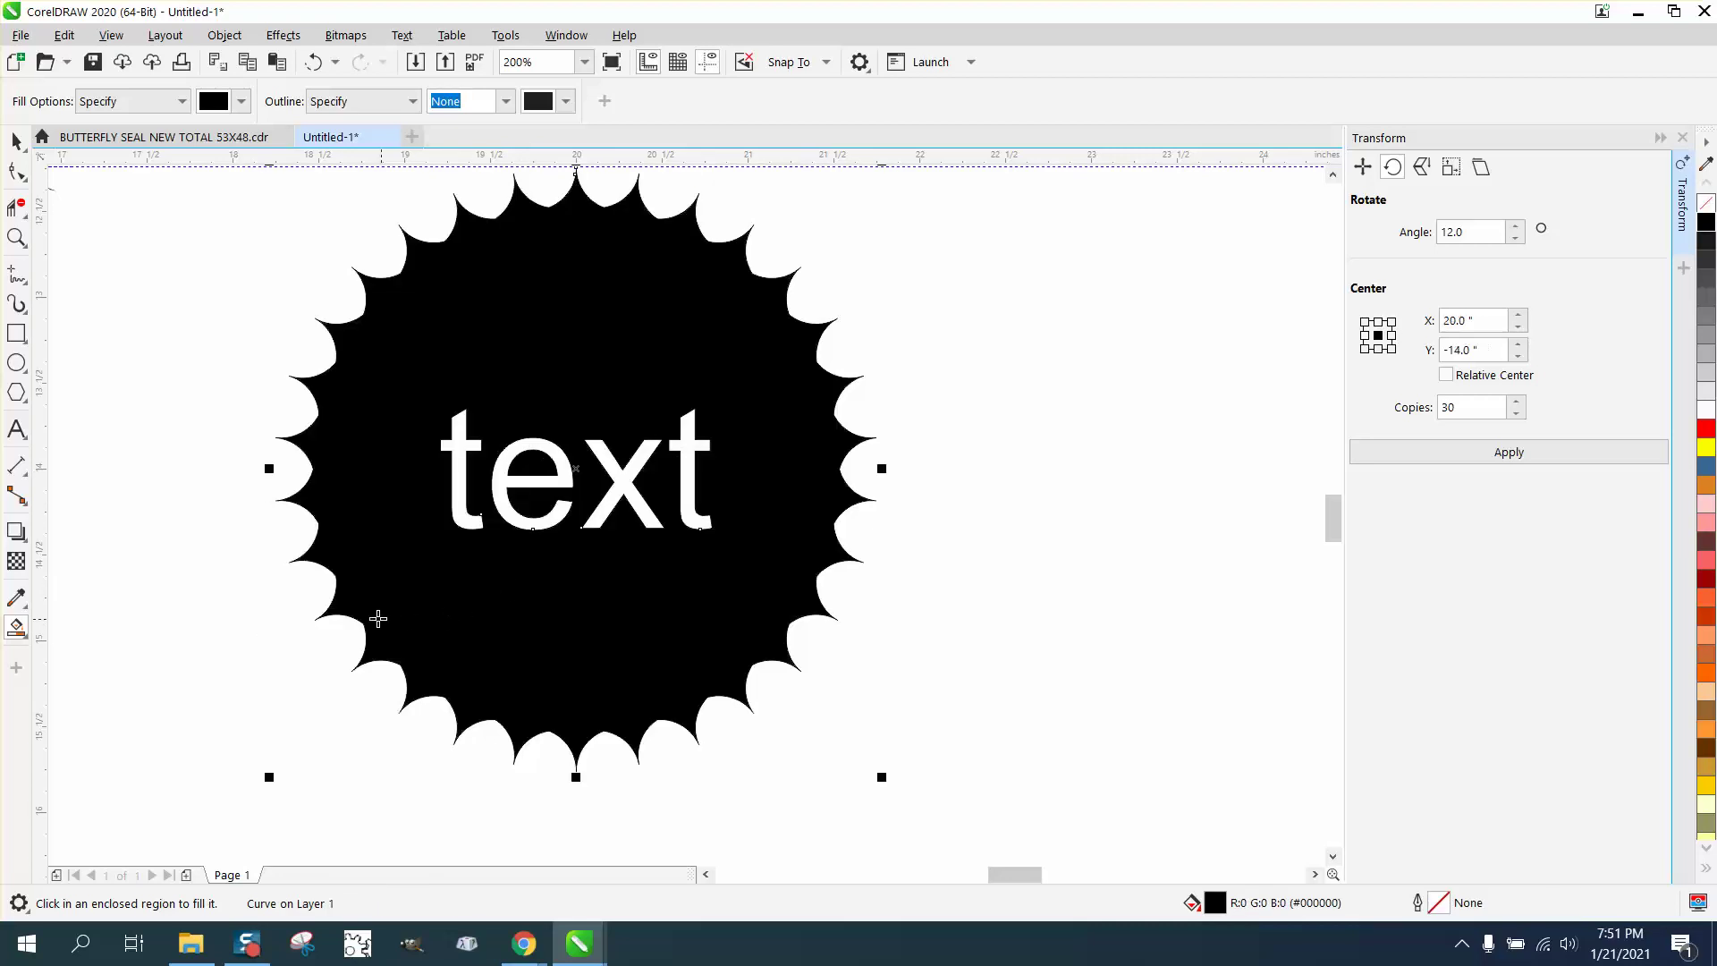
{"action": "left_click", "coordinate": [16, 140]}
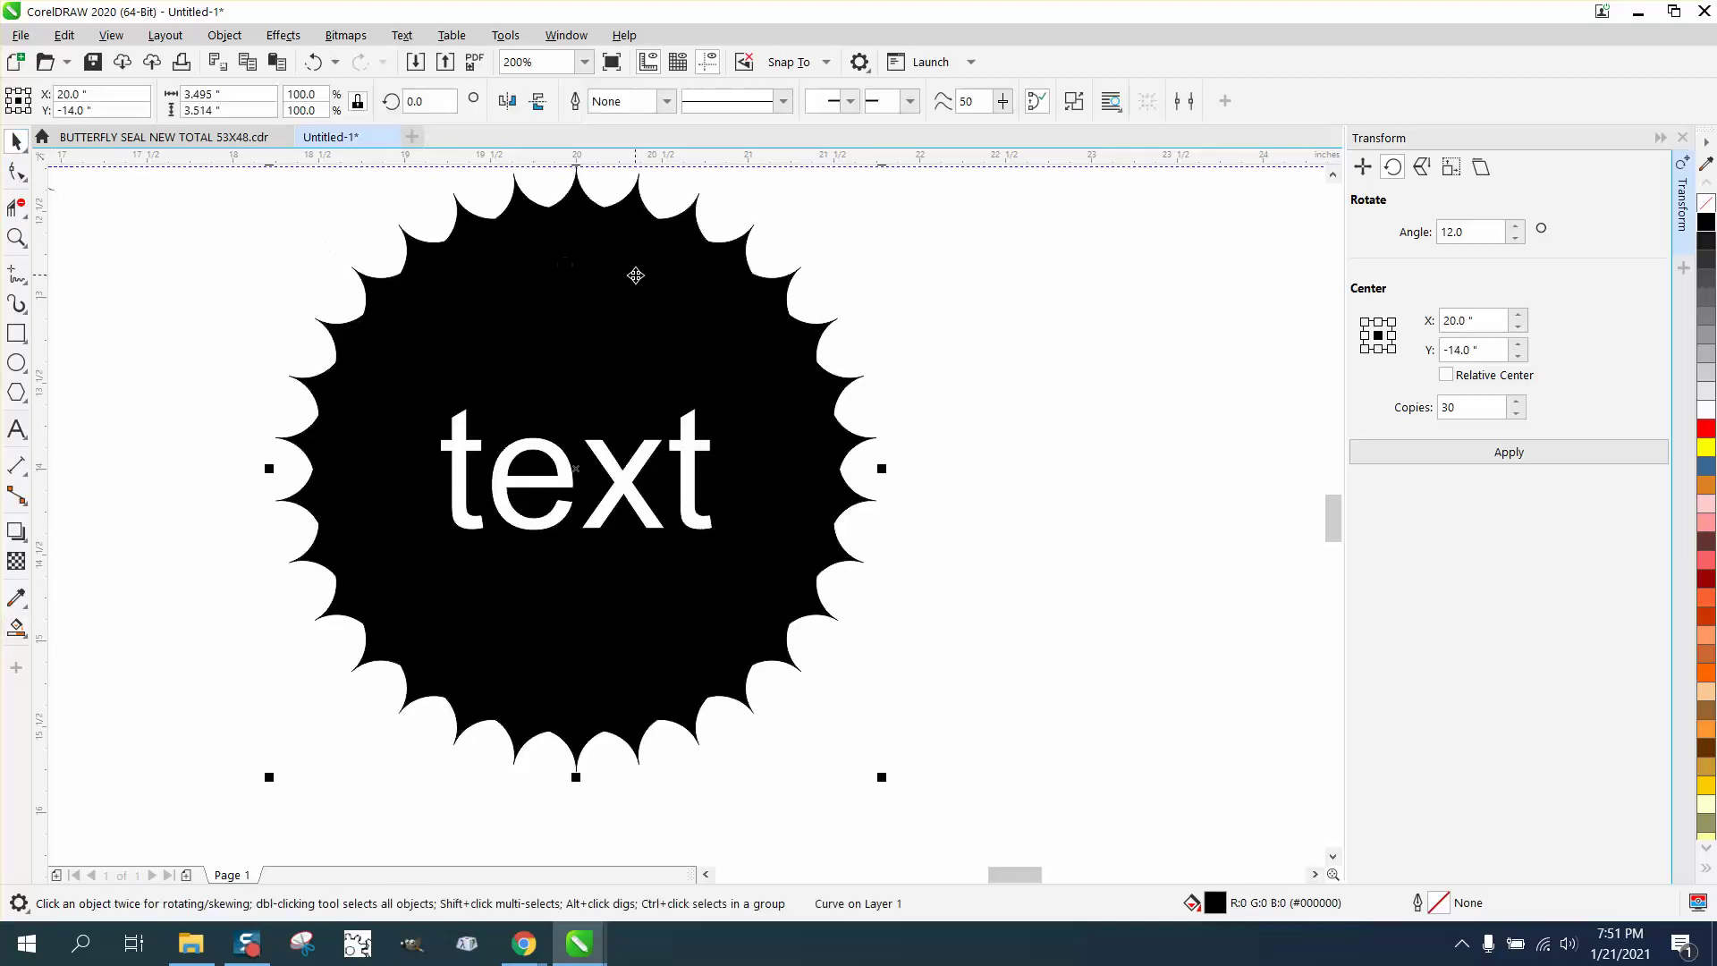
{"action": "scroll", "coordinate": [653, 295], "scroll_direction": "down", "scroll_amount": 2}
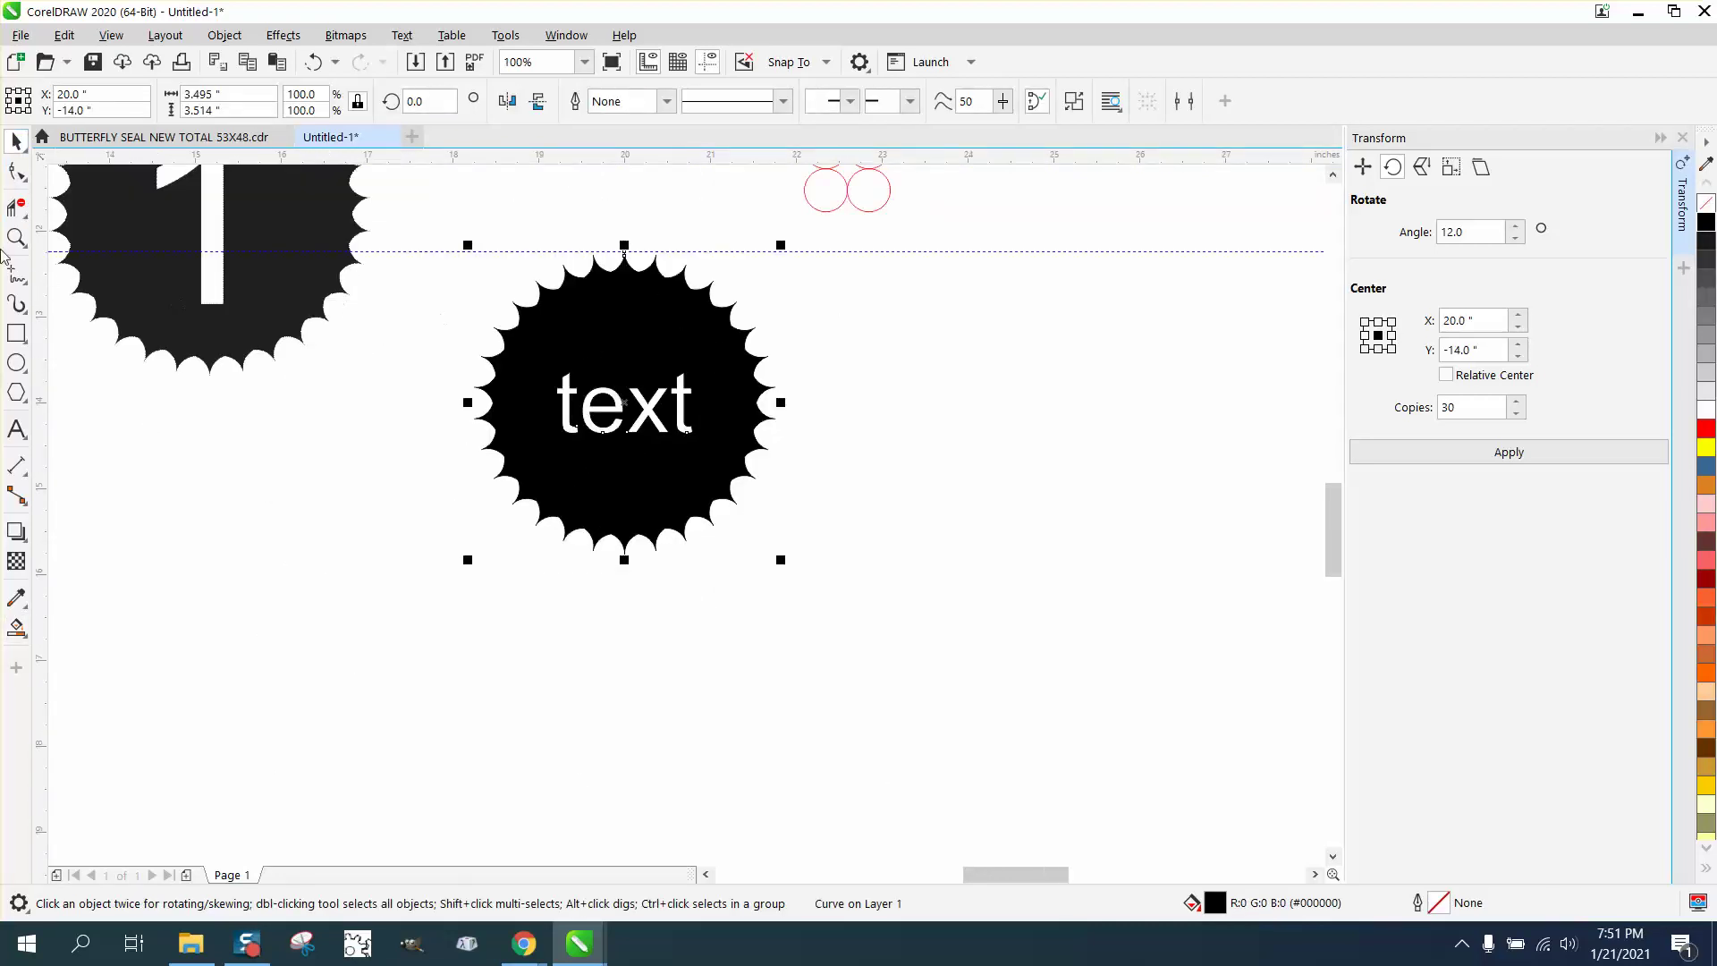
- Drag the '1' reference seal beside the text seal and zoom in and out on their edges
{"action": "left_click_drag", "start_coordinate": [329, 264], "coordinate": [411, 447]}
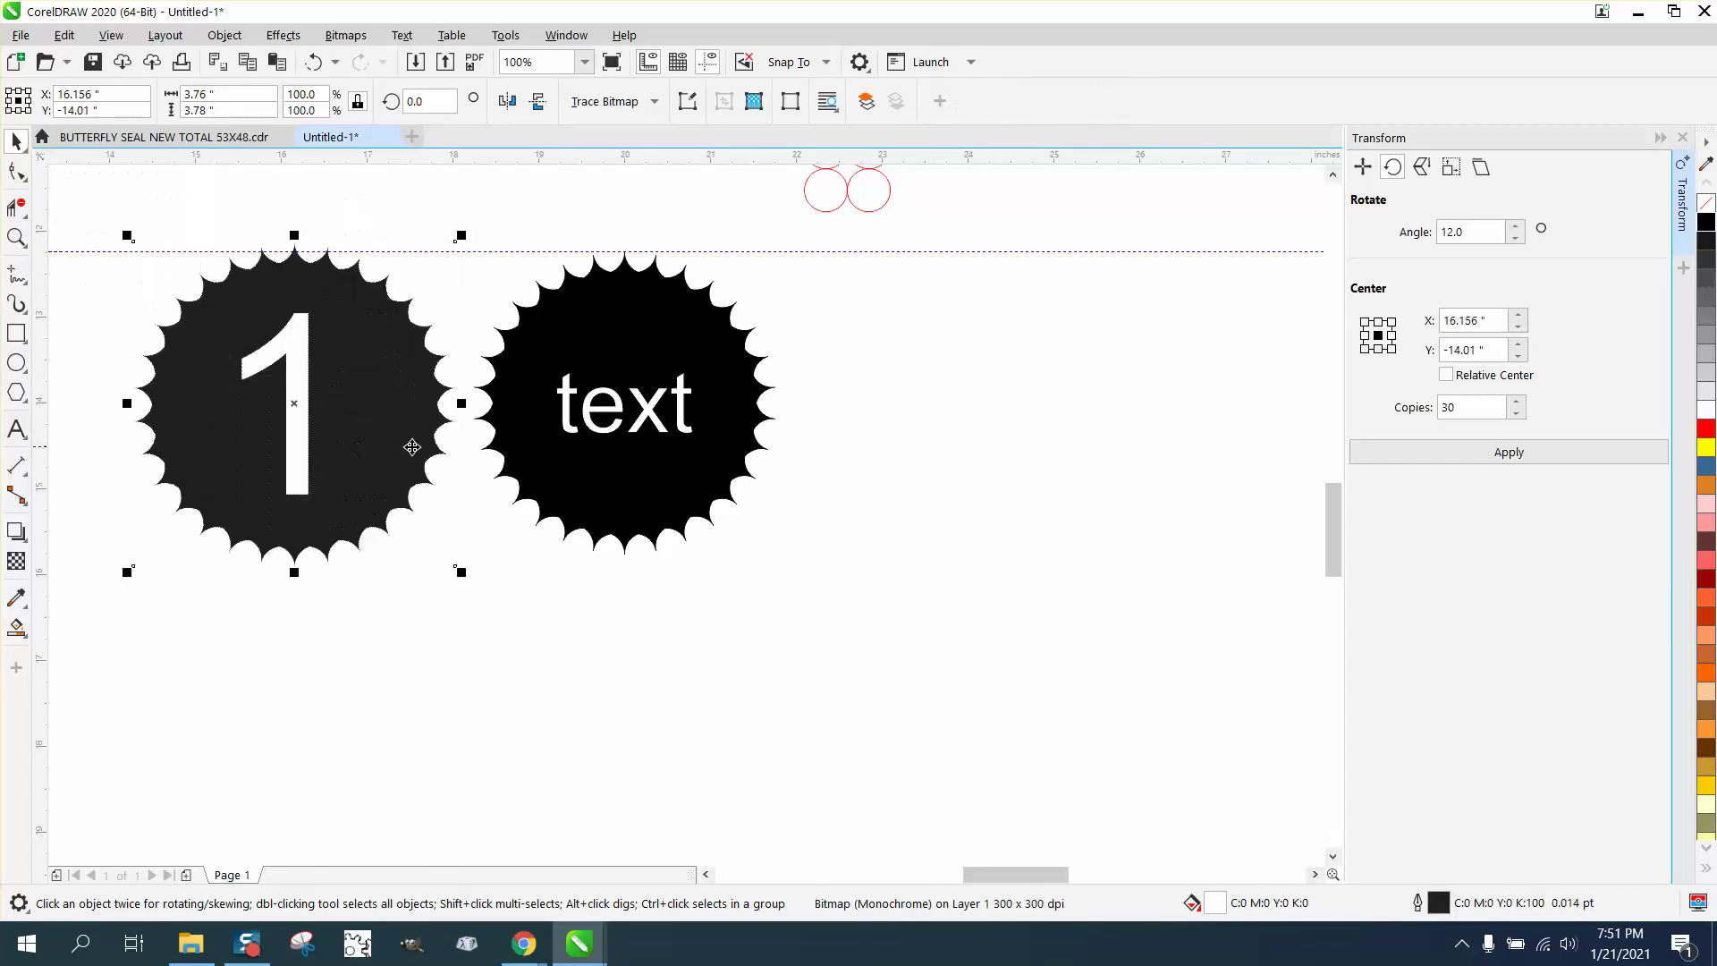
{"action": "left_click", "coordinate": [16, 237]}
{"action": "left_click_drag", "start_coordinate": [357, 297], "coordinate": [737, 494]}
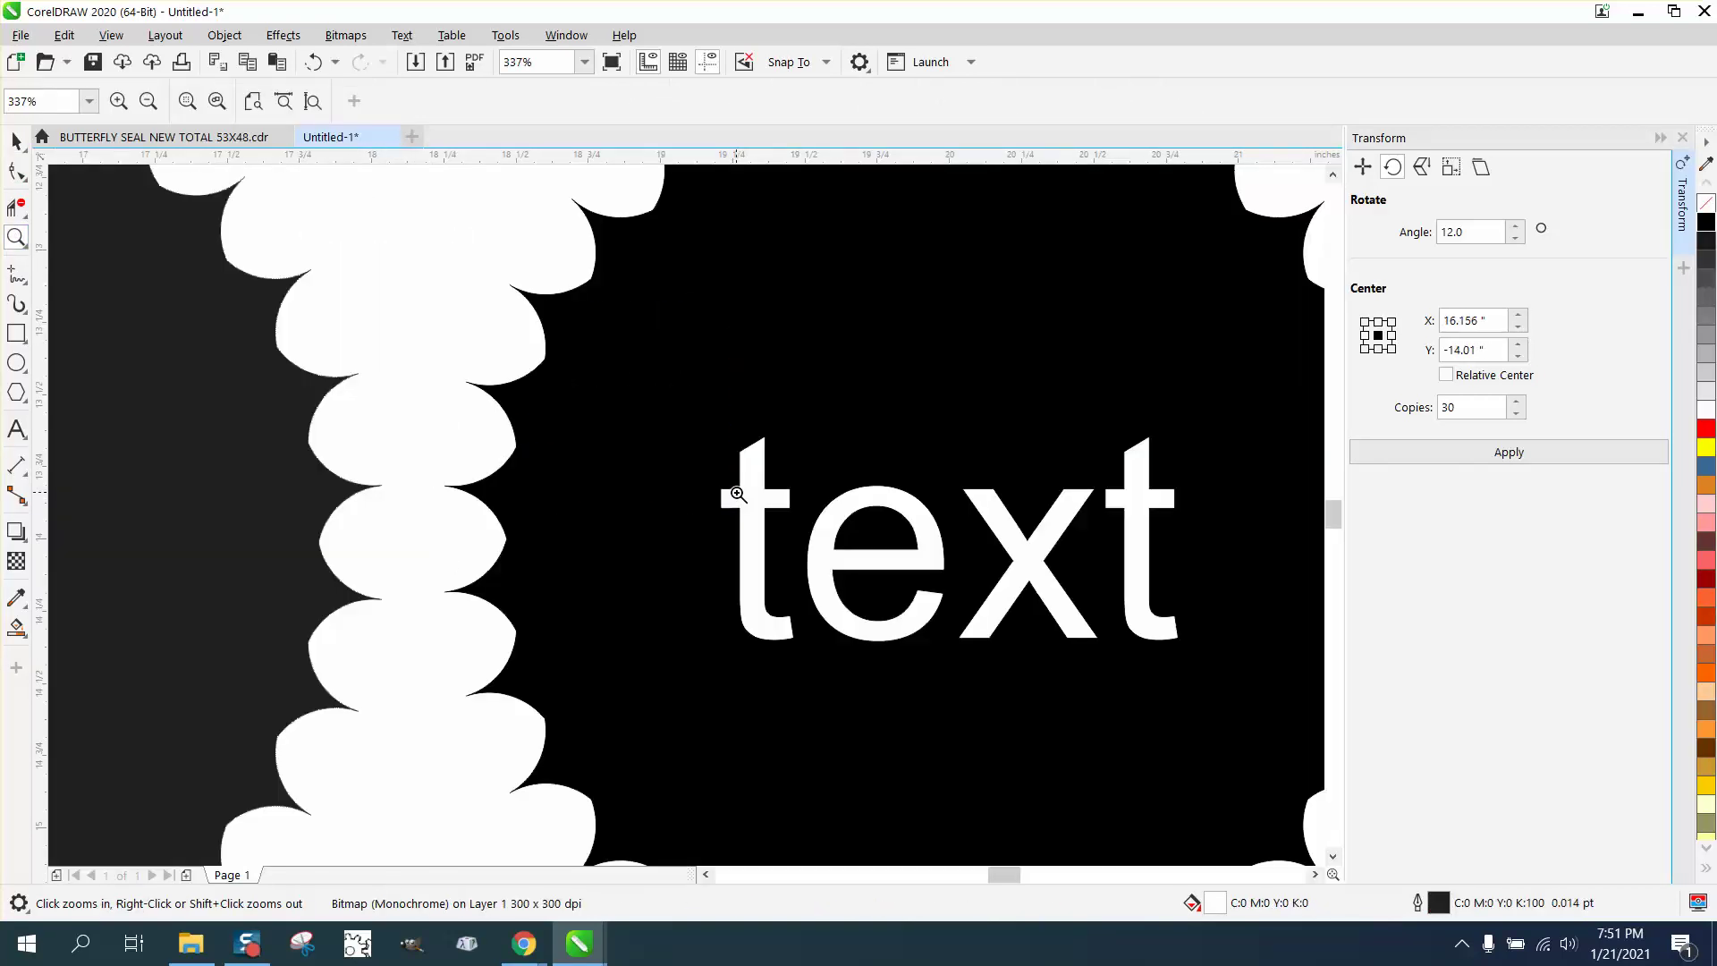
{"action": "left_click_drag", "start_coordinate": [257, 340], "coordinate": [607, 530]}
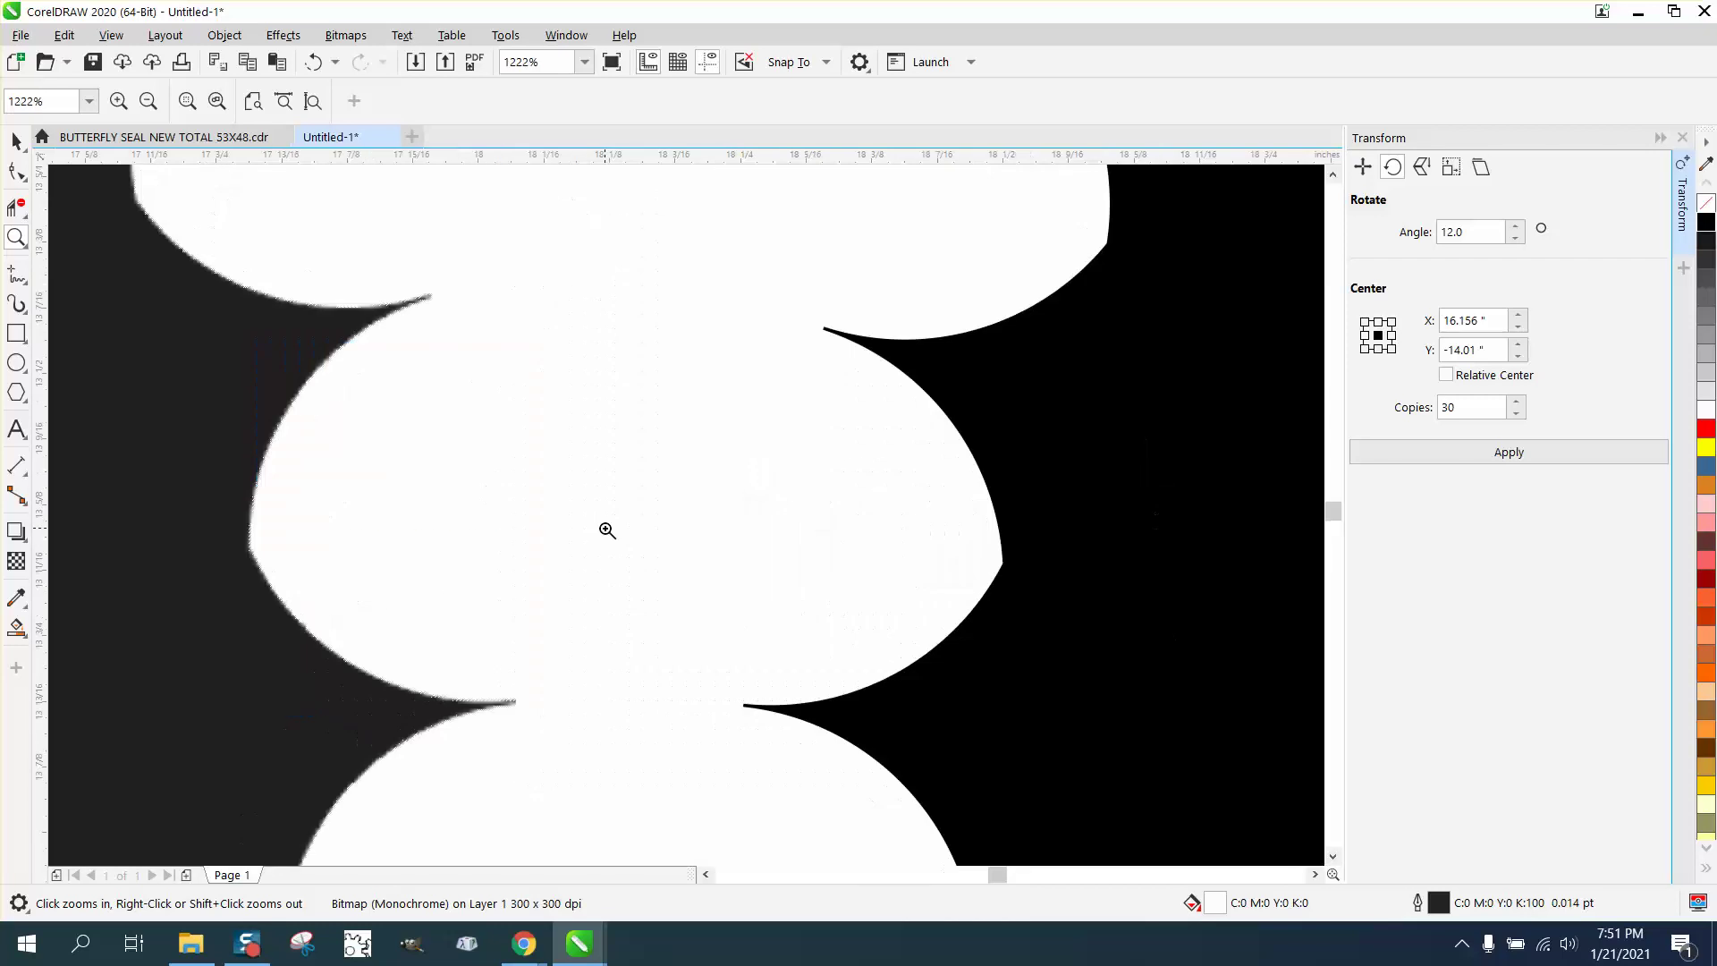
{"action": "right_click", "coordinate": [581, 493]}
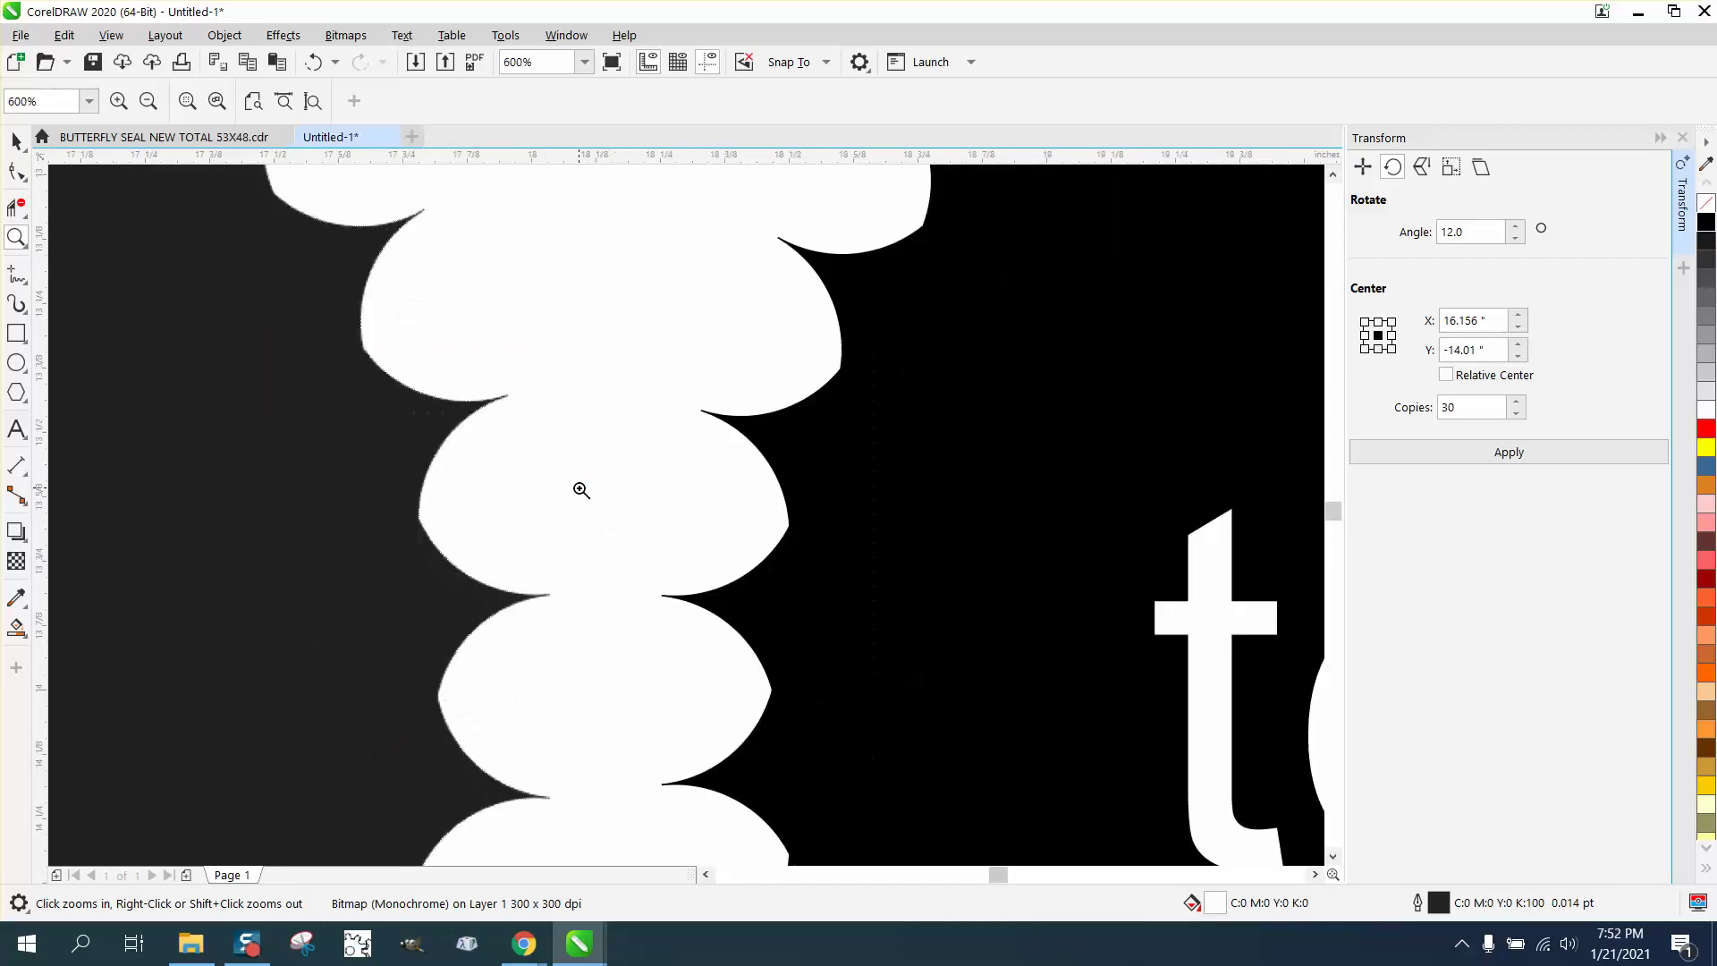
{"action": "right_click", "coordinate": [713, 504]}
{"action": "right_click", "coordinate": [712, 498]}
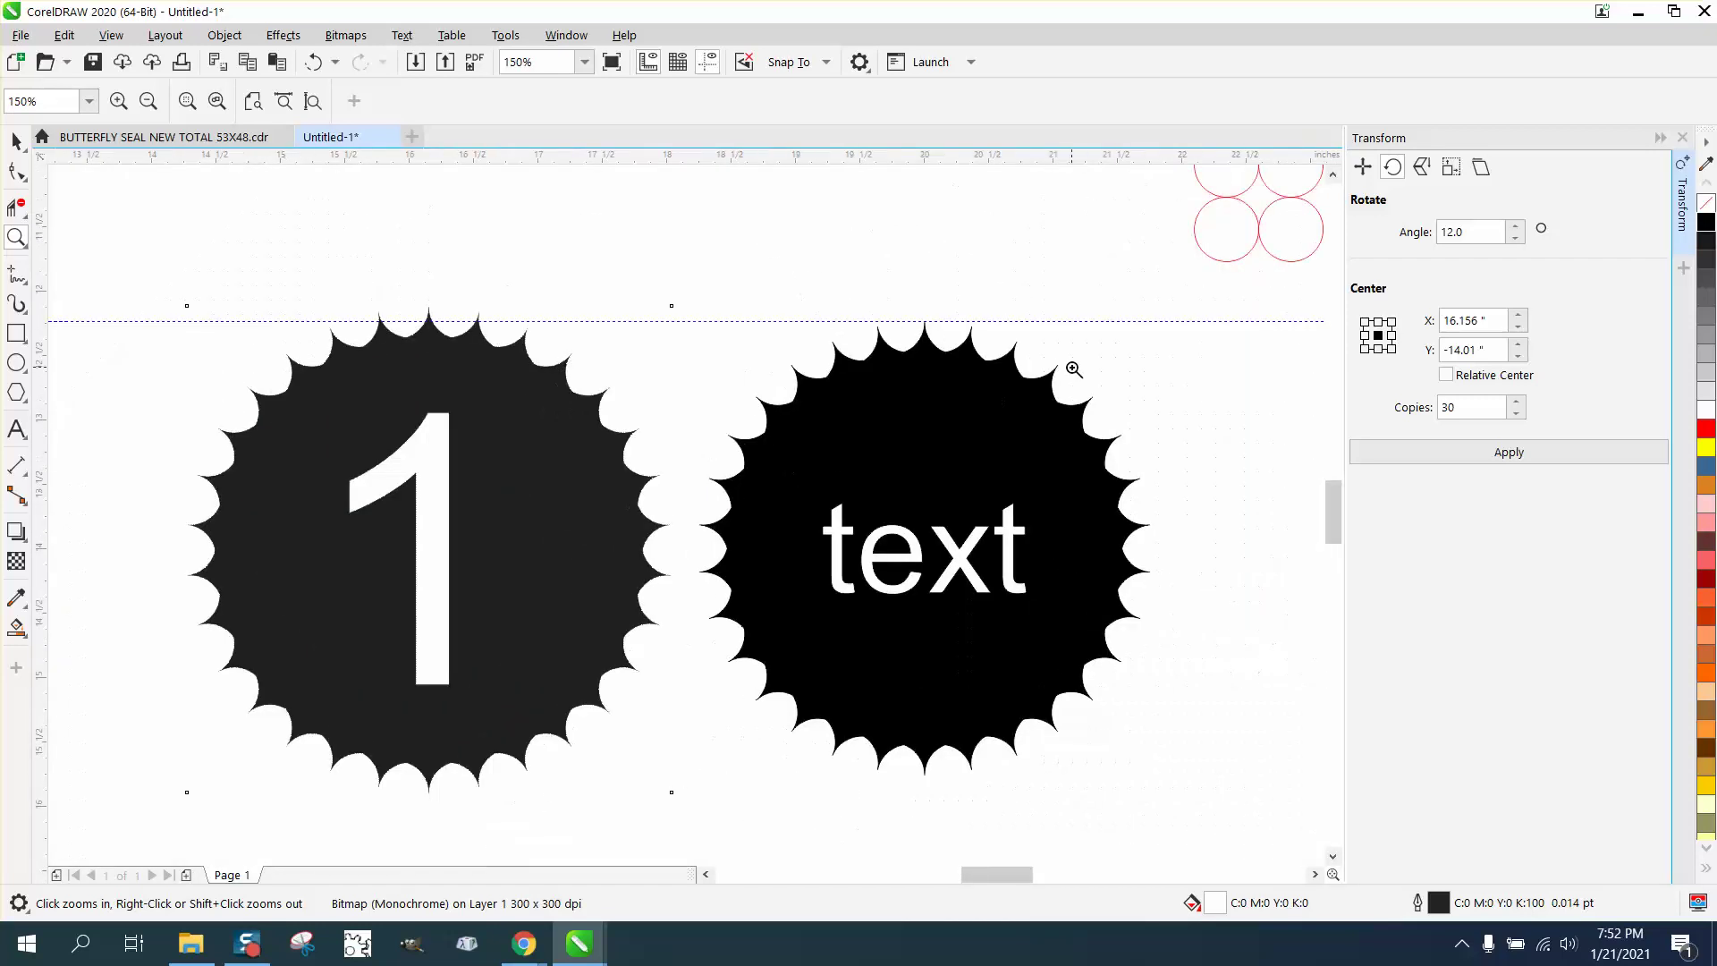
{"action": "right_click", "coordinate": [1077, 367]}
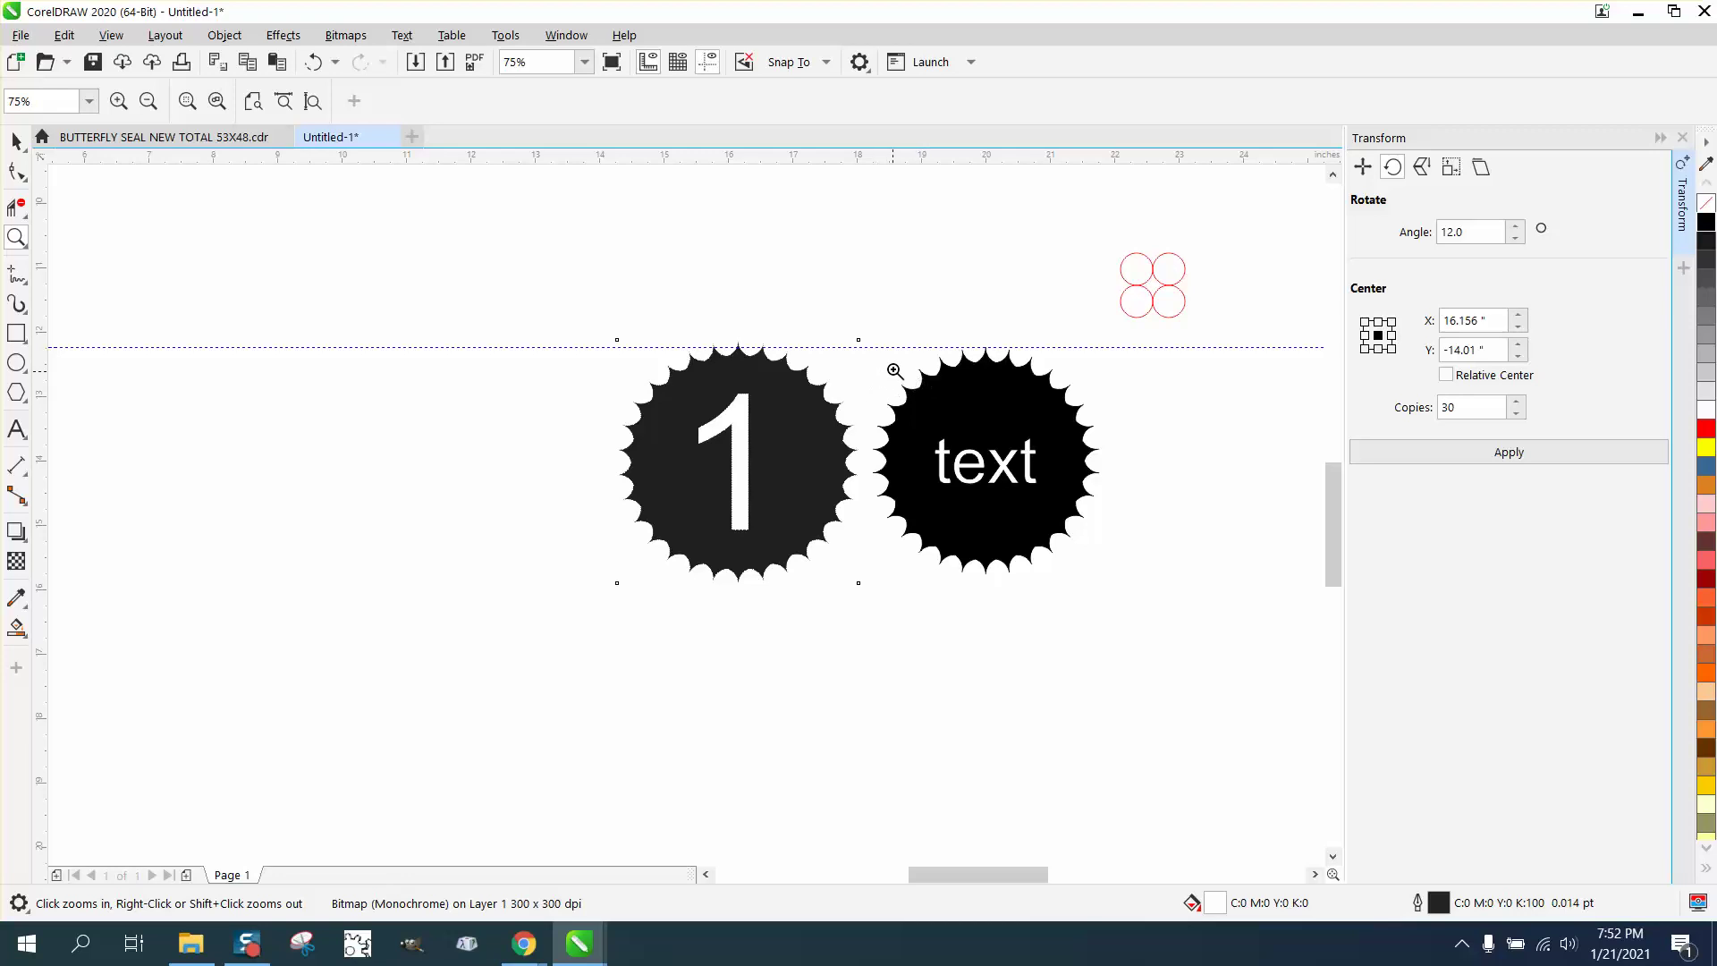
{"action": "left_click", "coordinate": [1050, 402]}
{"action": "right_click", "coordinate": [528, 390]}
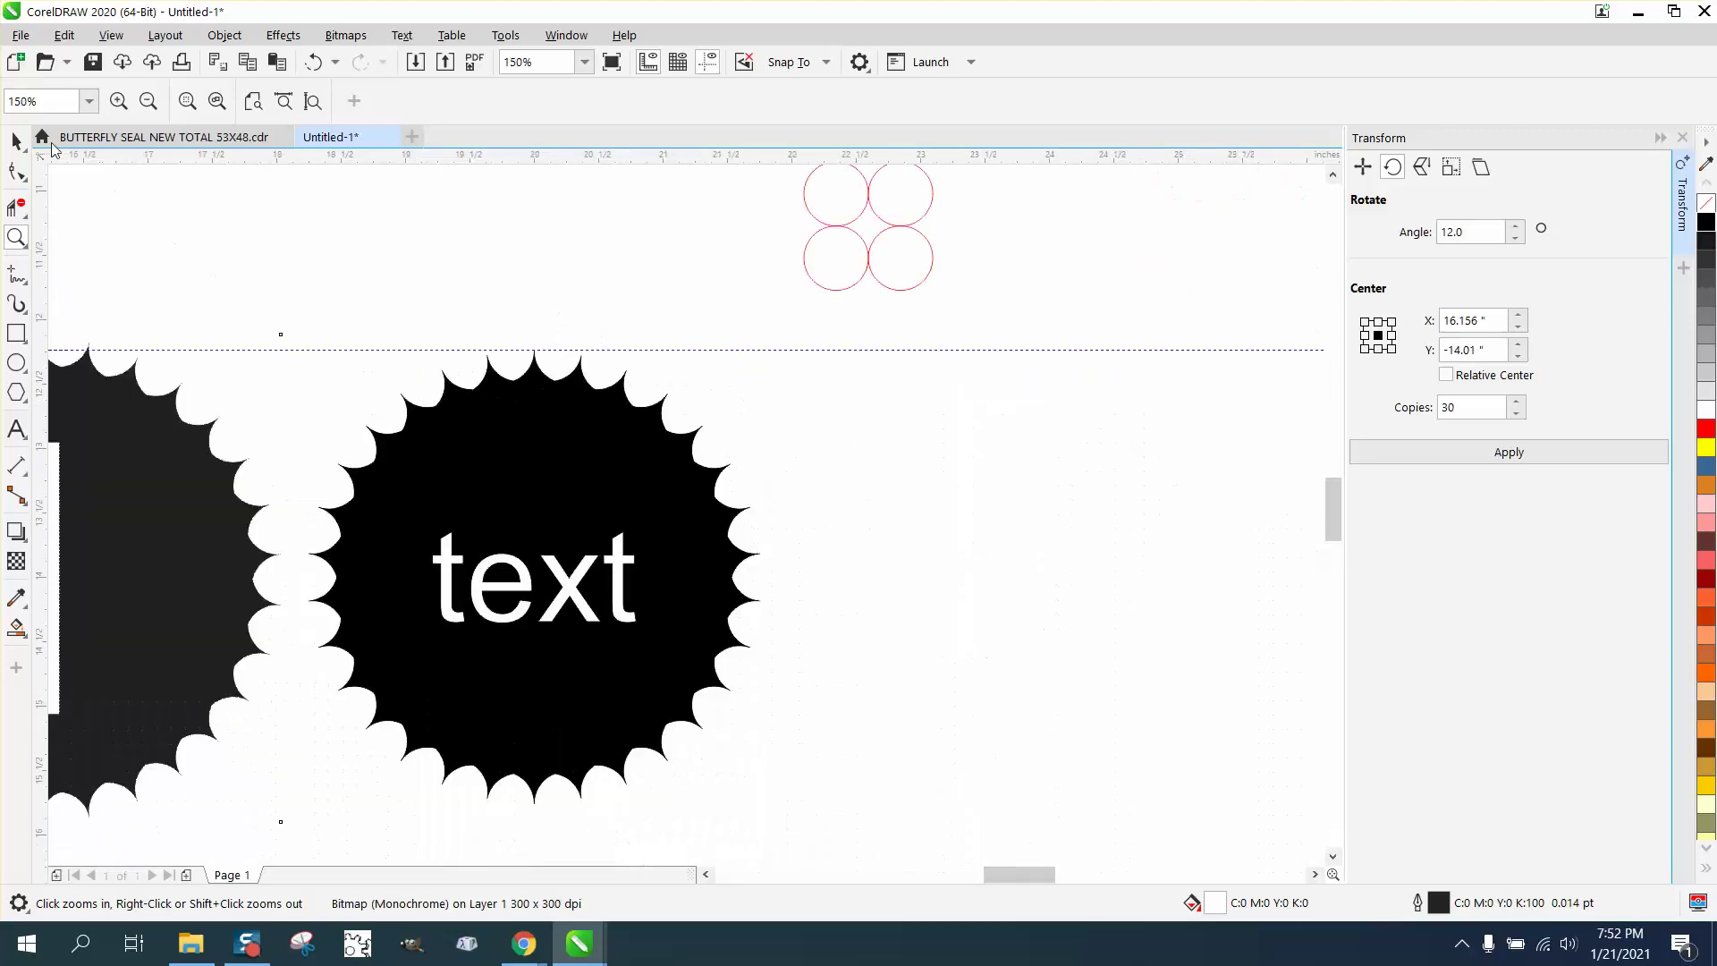
{"action": "key", "text": "space"}
- Move the black text seal to the right and delete the leftover outlined word text
{"action": "left_click_drag", "start_coordinate": [525, 435], "coordinate": [1064, 449]}
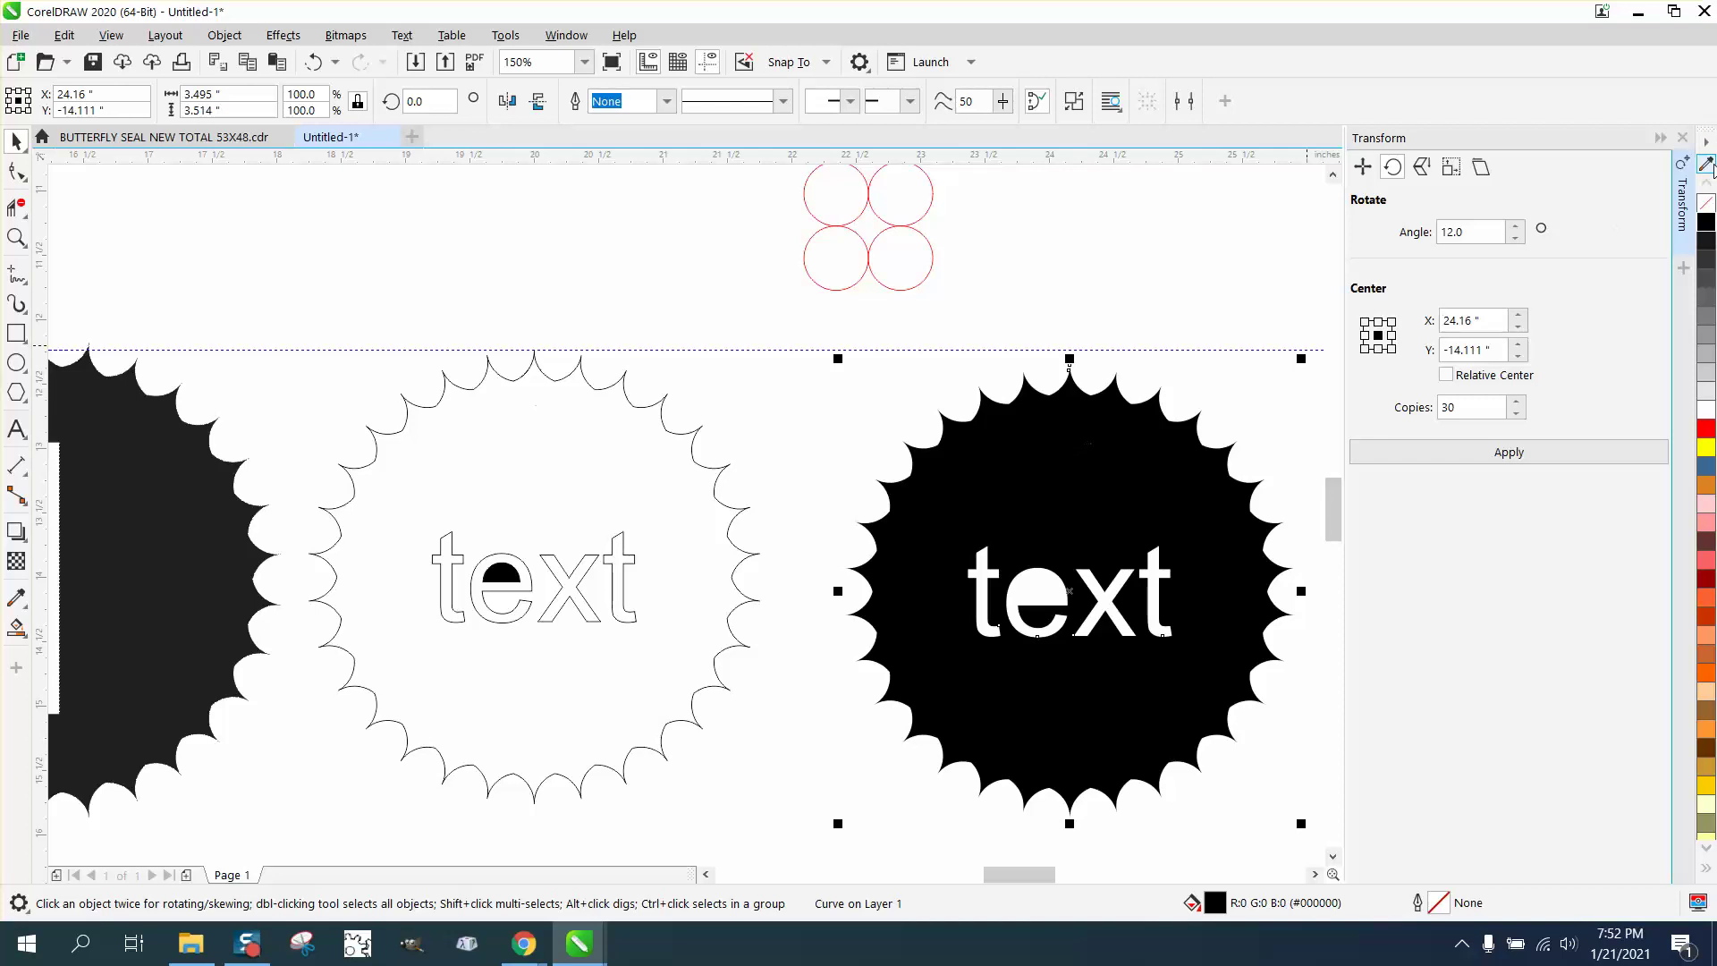
{"action": "left_click", "coordinate": [629, 404]}
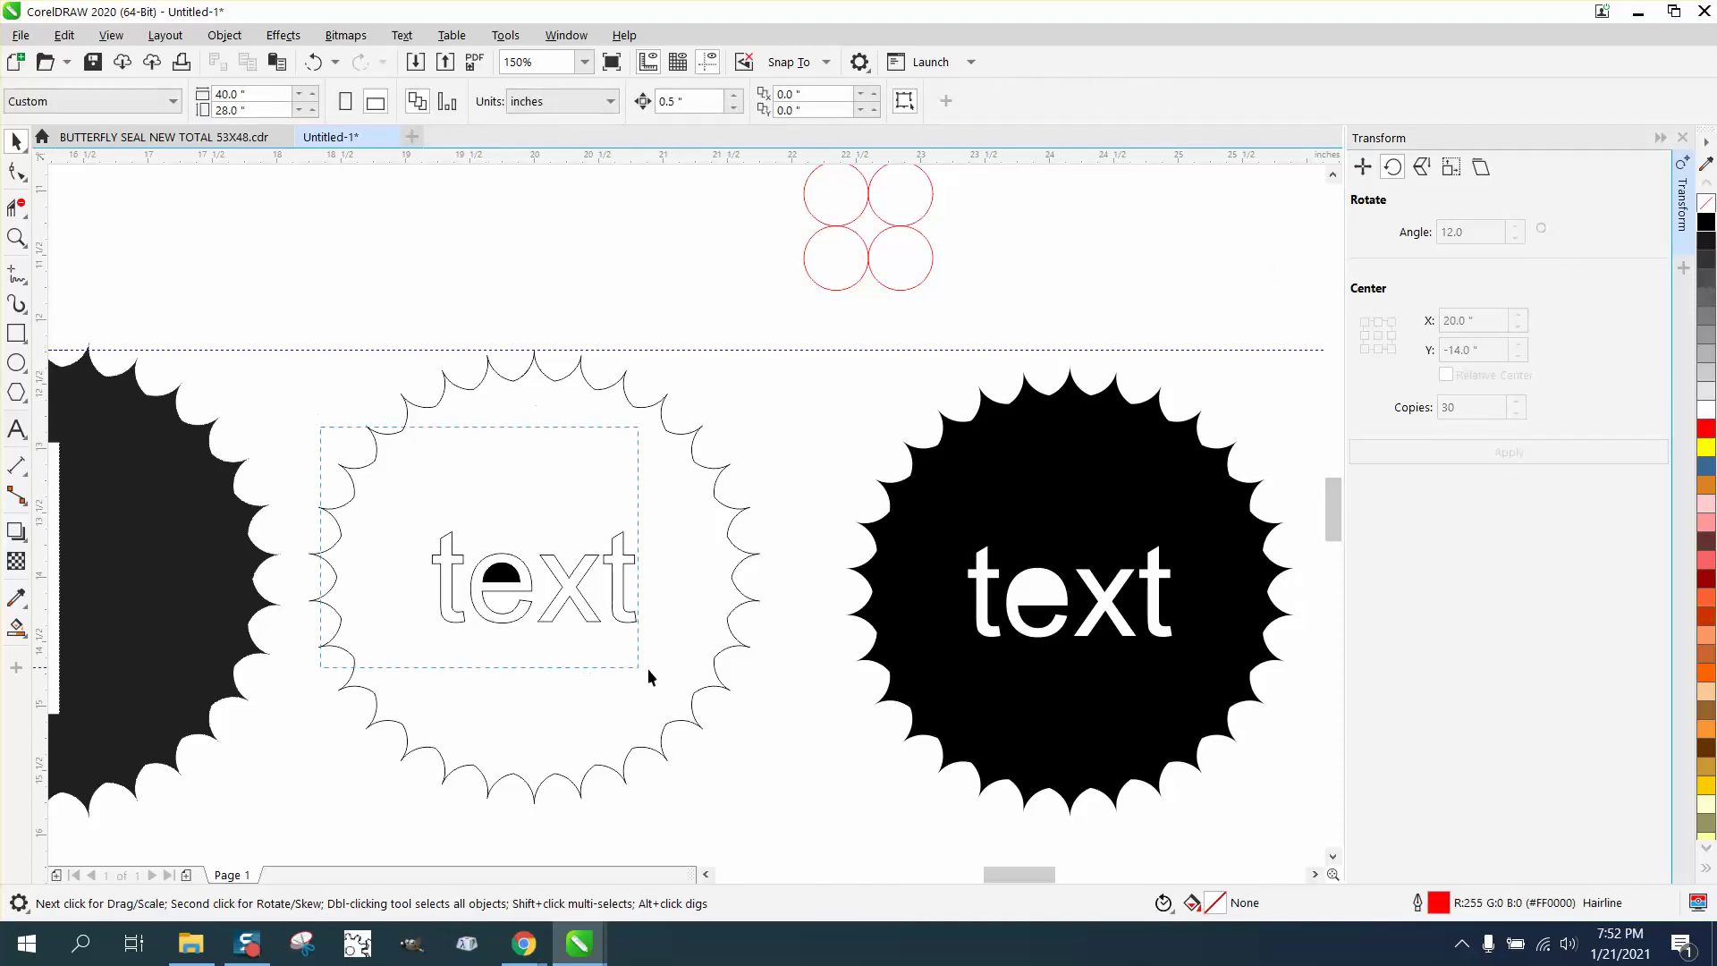
{"action": "left_click_drag", "start_coordinate": [652, 669], "coordinate": [656, 669]}
{"action": "key", "text": "Delete"}
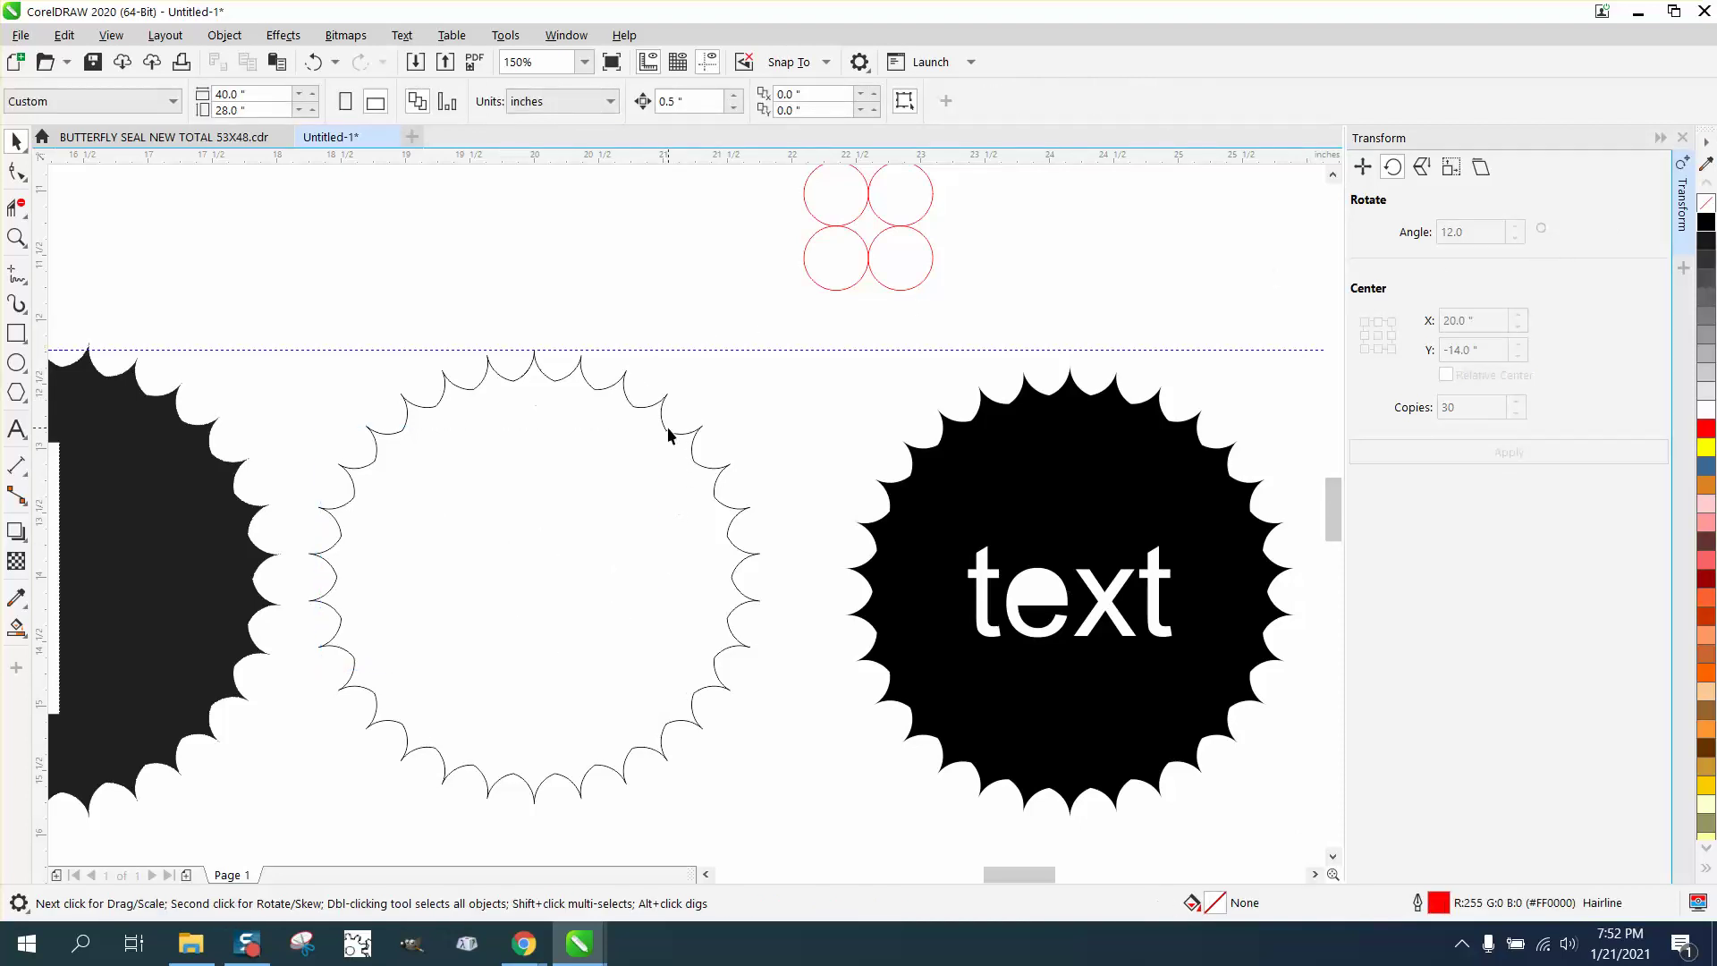
- Rotate the empty scalloped outline 180°, zoom in on its top scallops, and remove a stray offset copy
{"action": "left_click", "coordinate": [667, 427]}
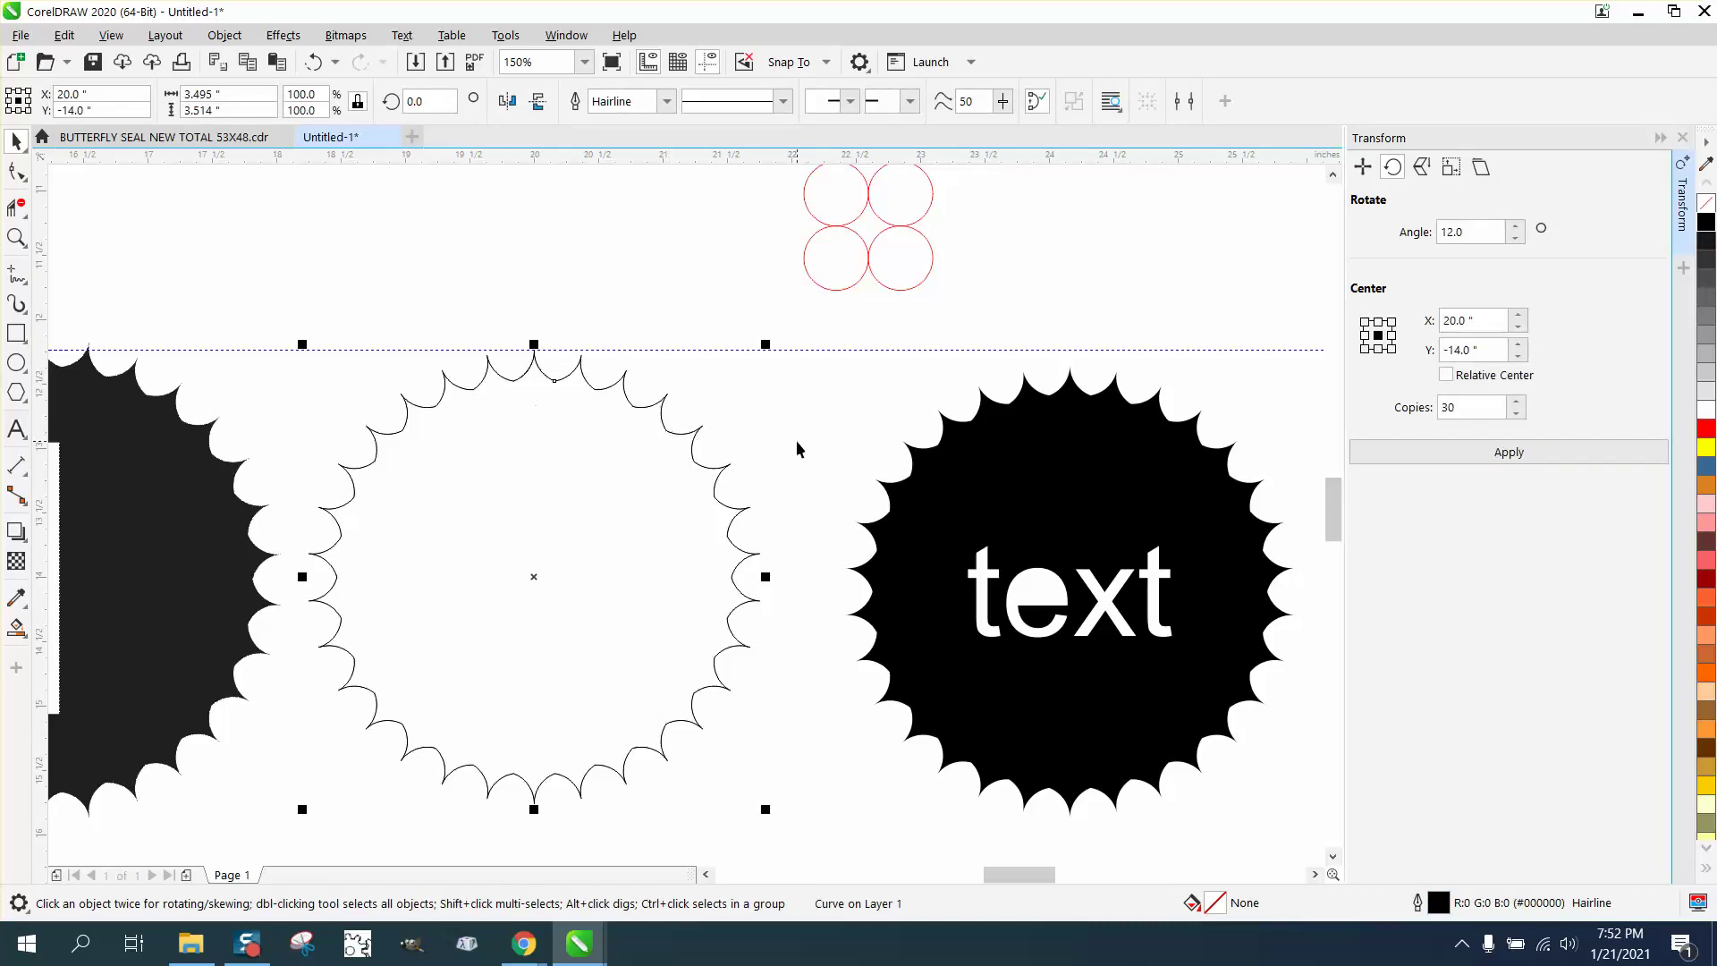
{"action": "left_click", "coordinate": [507, 101]}
{"action": "left_click", "coordinate": [16, 237]}
{"action": "left_click_drag", "start_coordinate": [479, 340], "coordinate": [626, 410]}
{"action": "left_click", "coordinate": [16, 140]}
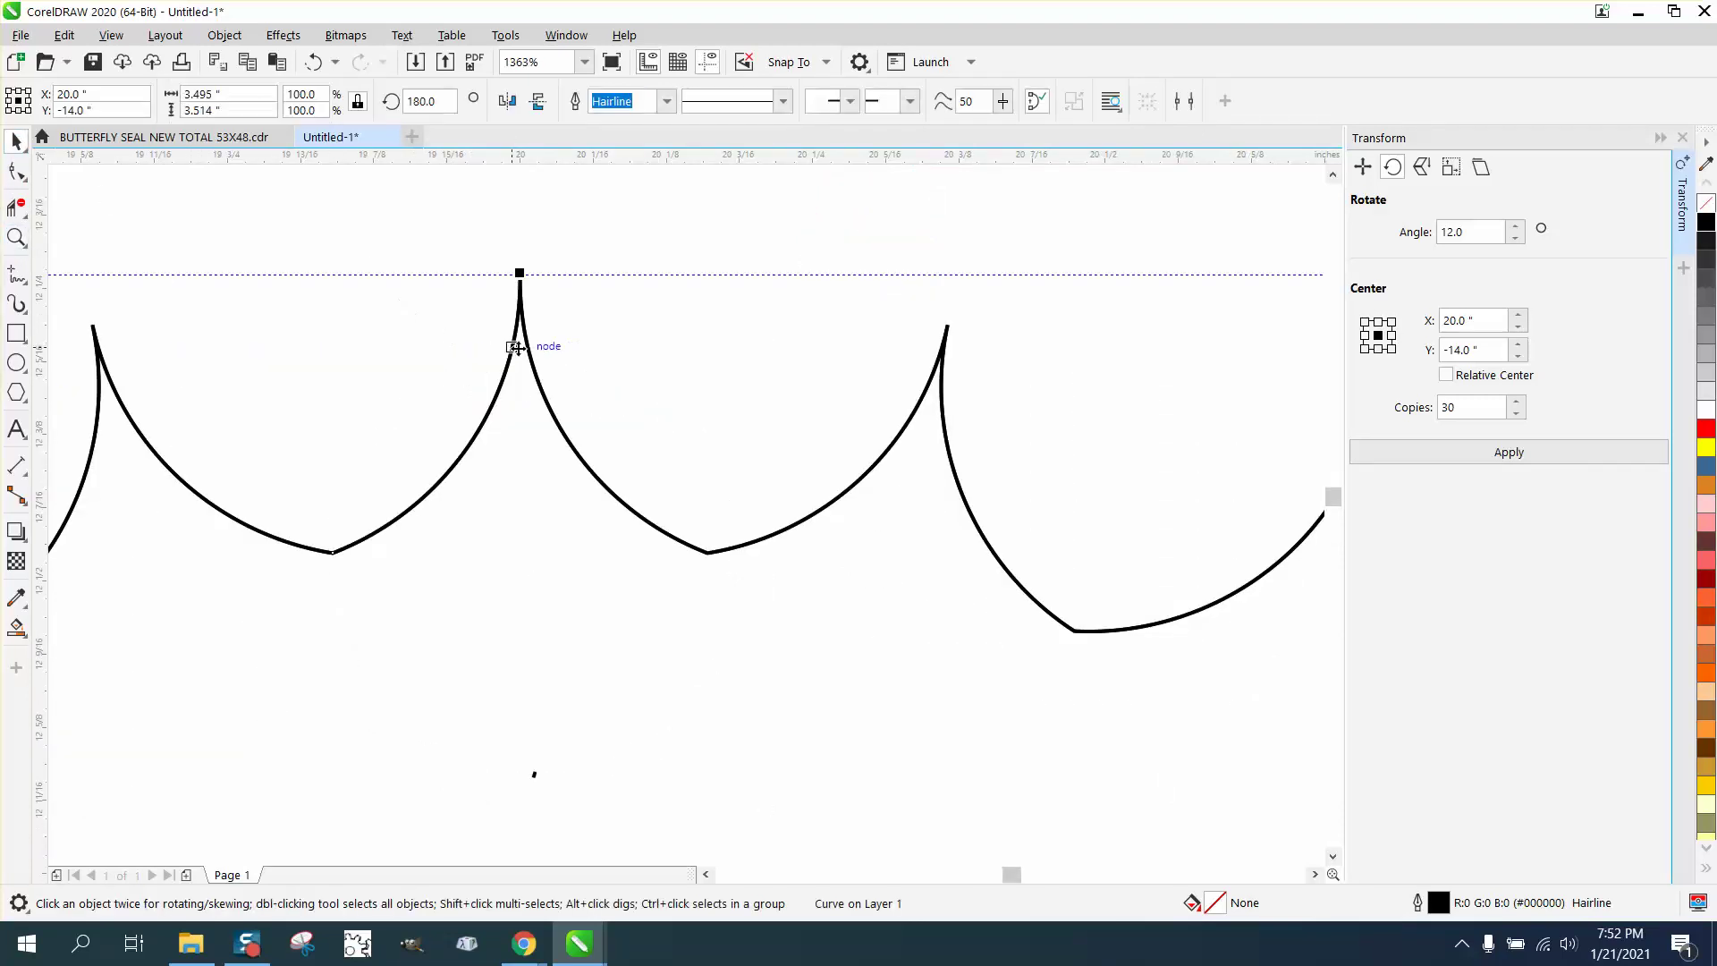
{"action": "left_click_drag", "start_coordinate": [524, 348], "coordinate": [560, 318]}
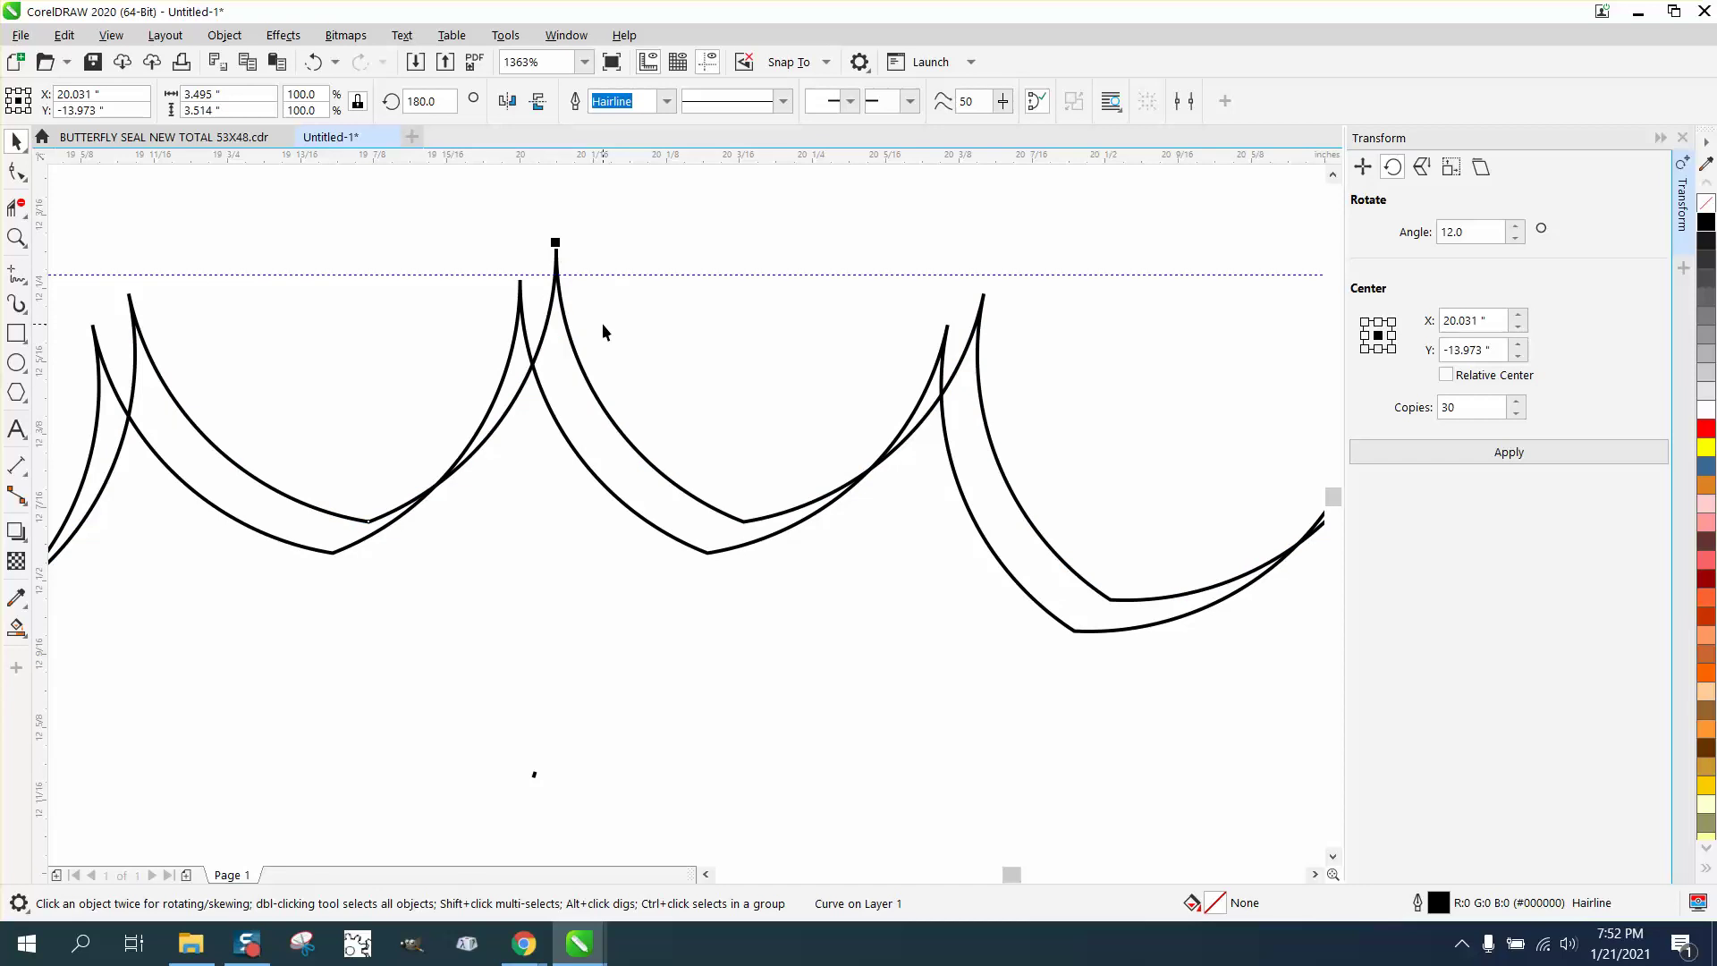
{"action": "key", "text": "Delete"}
- Zoom back out and select the two red circles, then the 1 reference seal
{"action": "scroll", "coordinate": [599, 336], "scroll_direction": "down", "scroll_amount": 5}
{"action": "scroll", "coordinate": [597, 341], "scroll_direction": "down", "scroll_amount": 4}
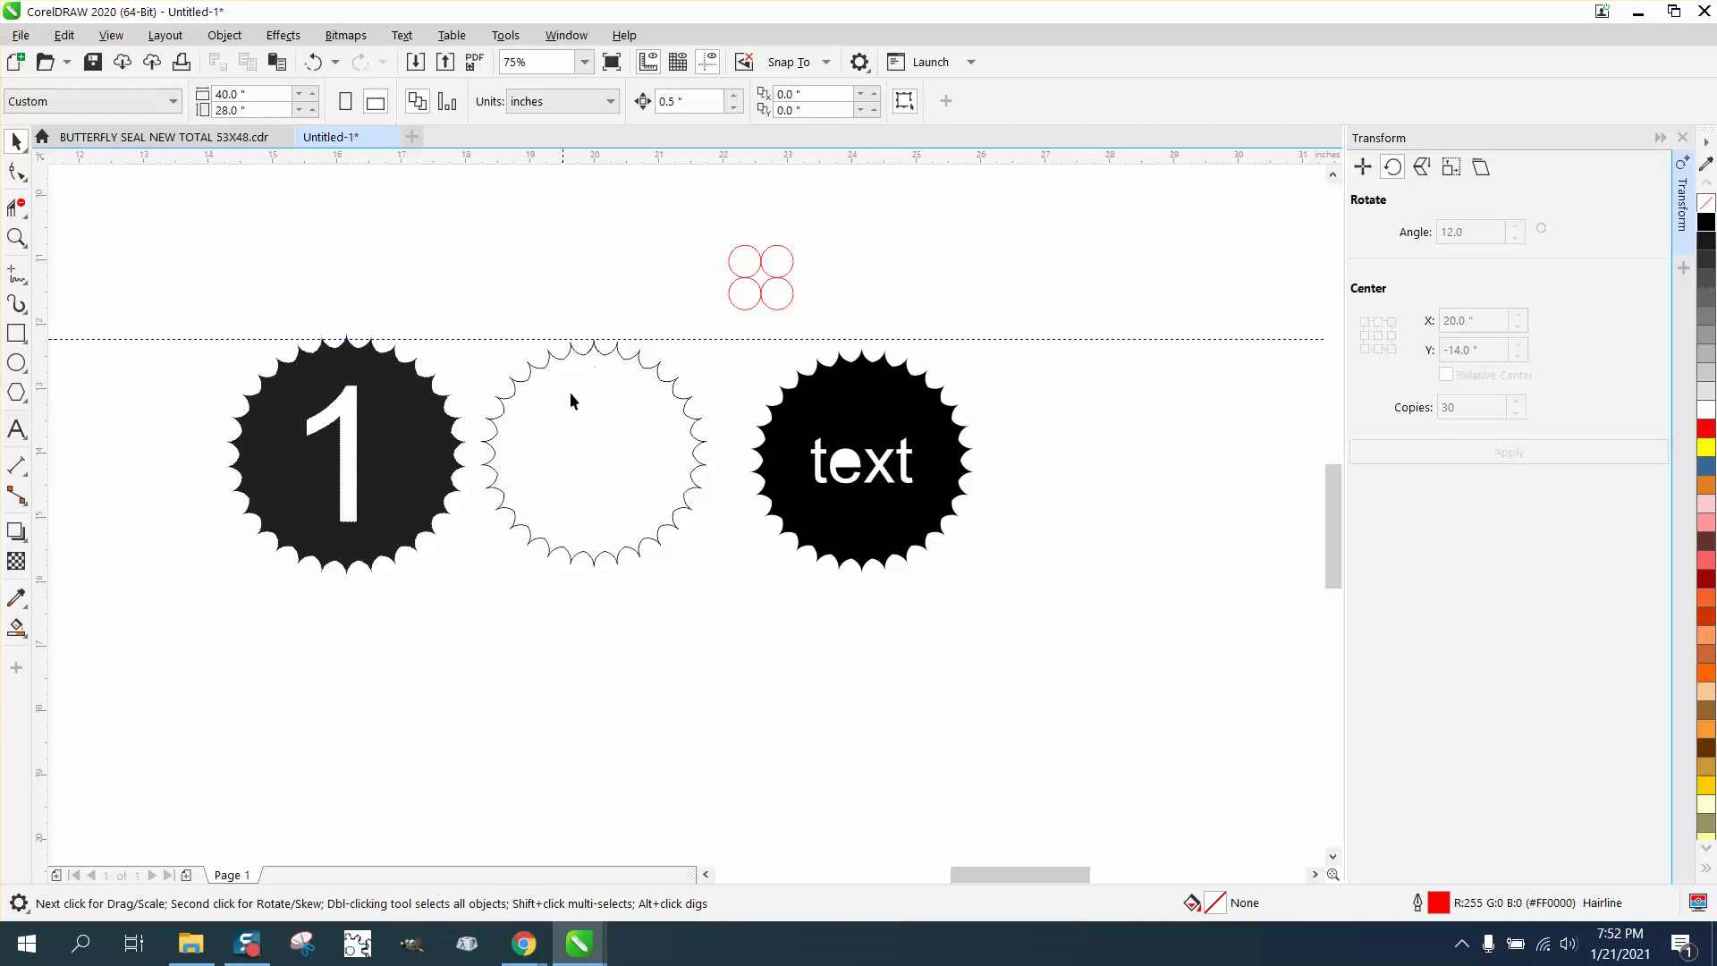
{"action": "left_click_drag", "start_coordinate": [838, 312], "coordinate": [838, 313]}
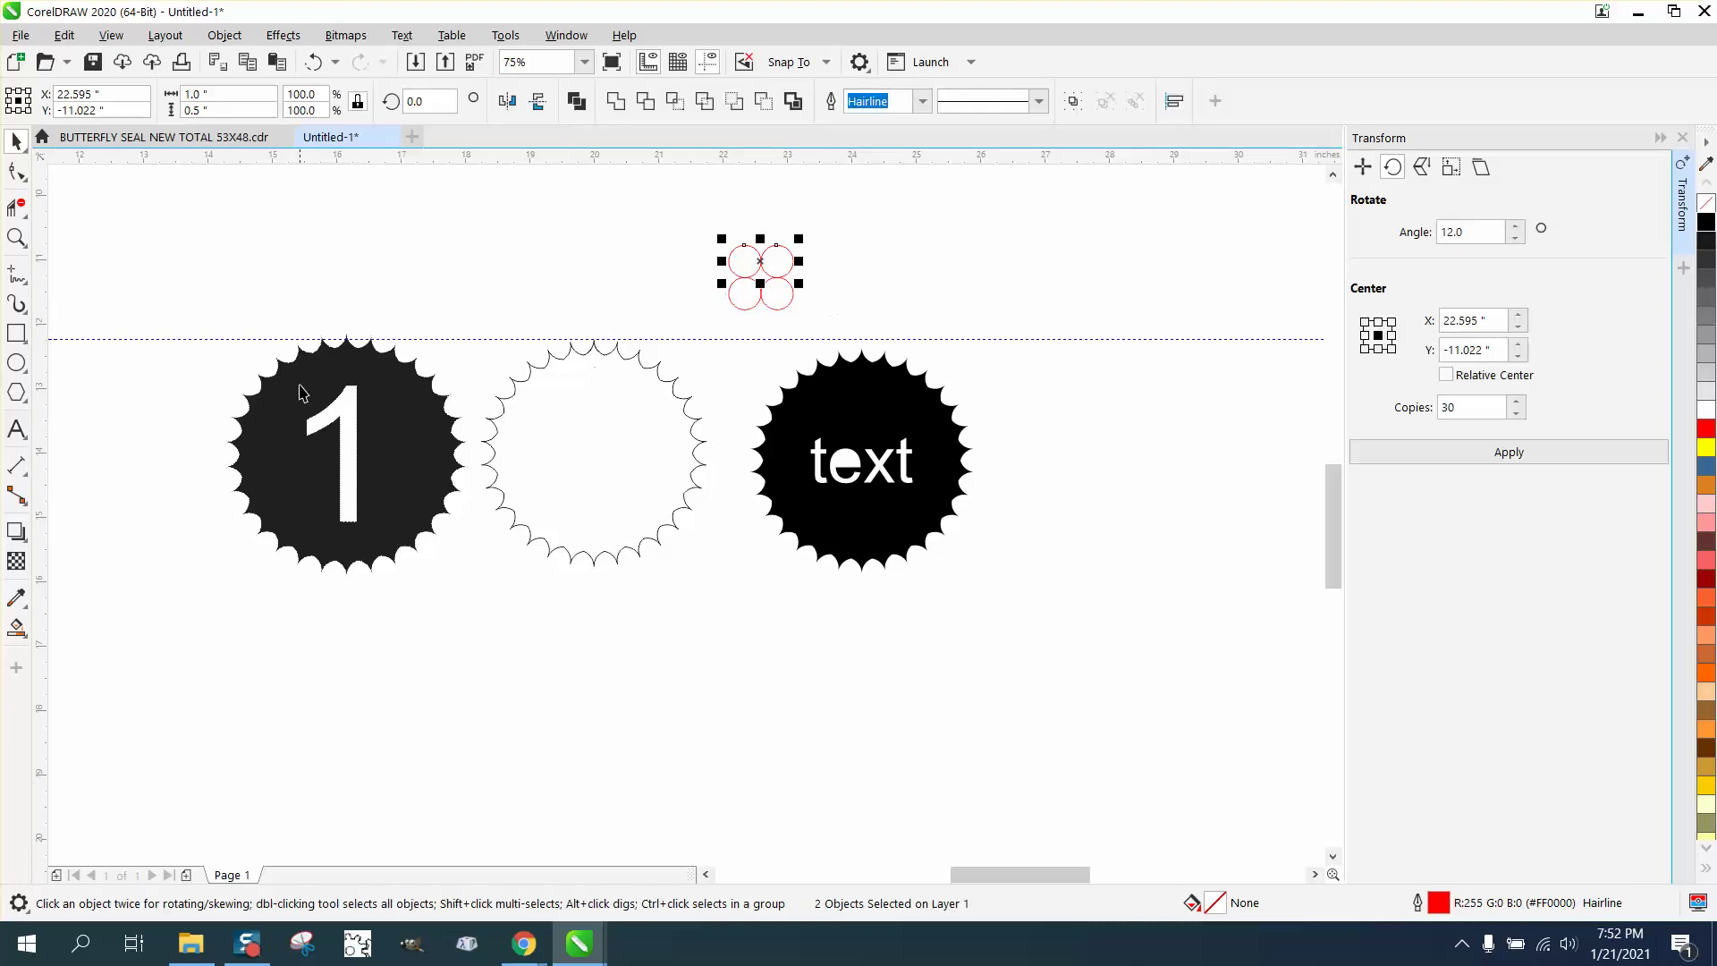
{"action": "left_click", "coordinate": [349, 400]}
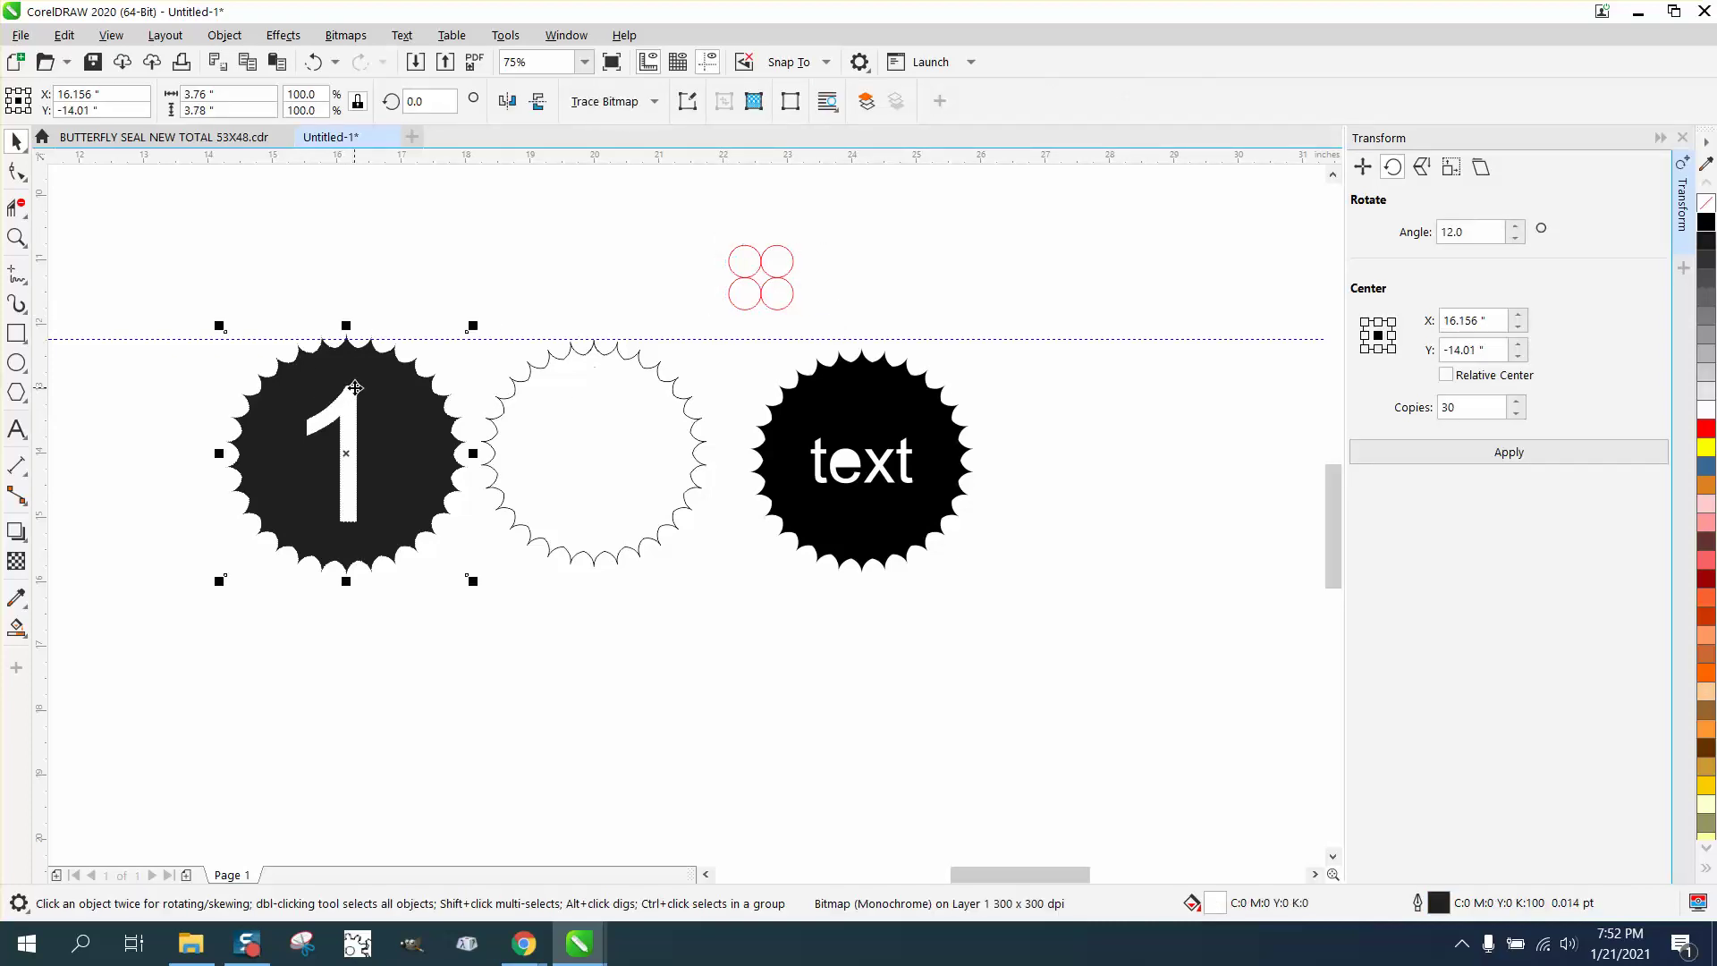